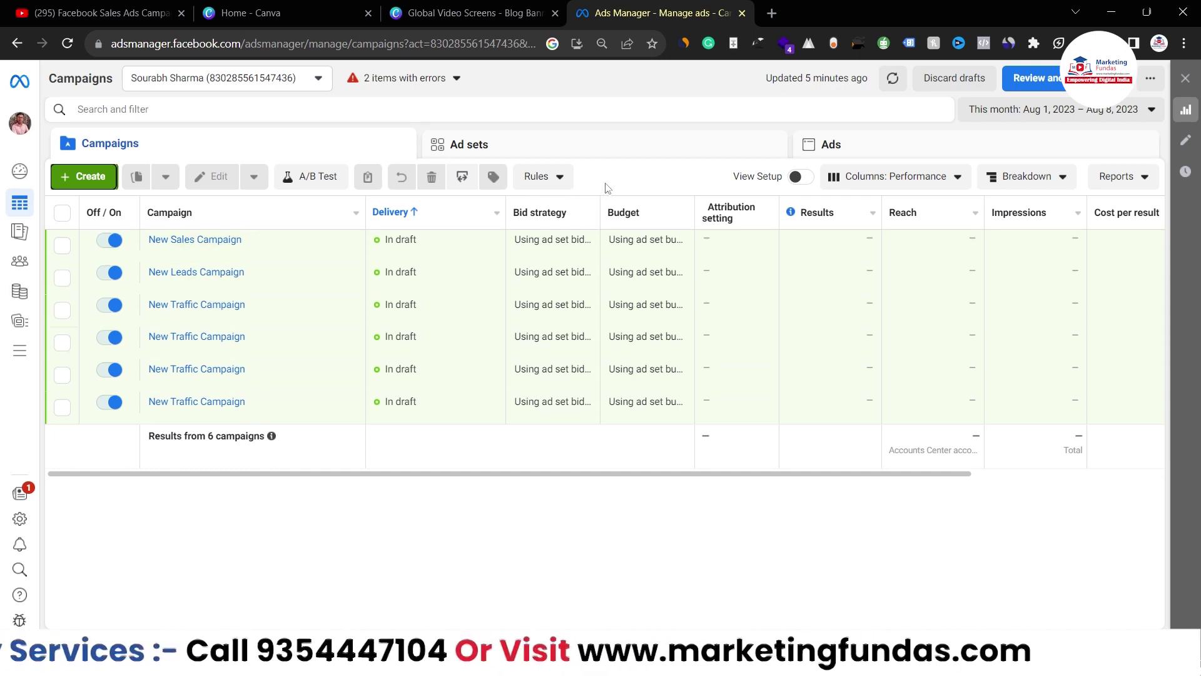
Step: Create a new campaign with the Sales objective, opening the 'New Sales Campaign' draft
click(103, 188)
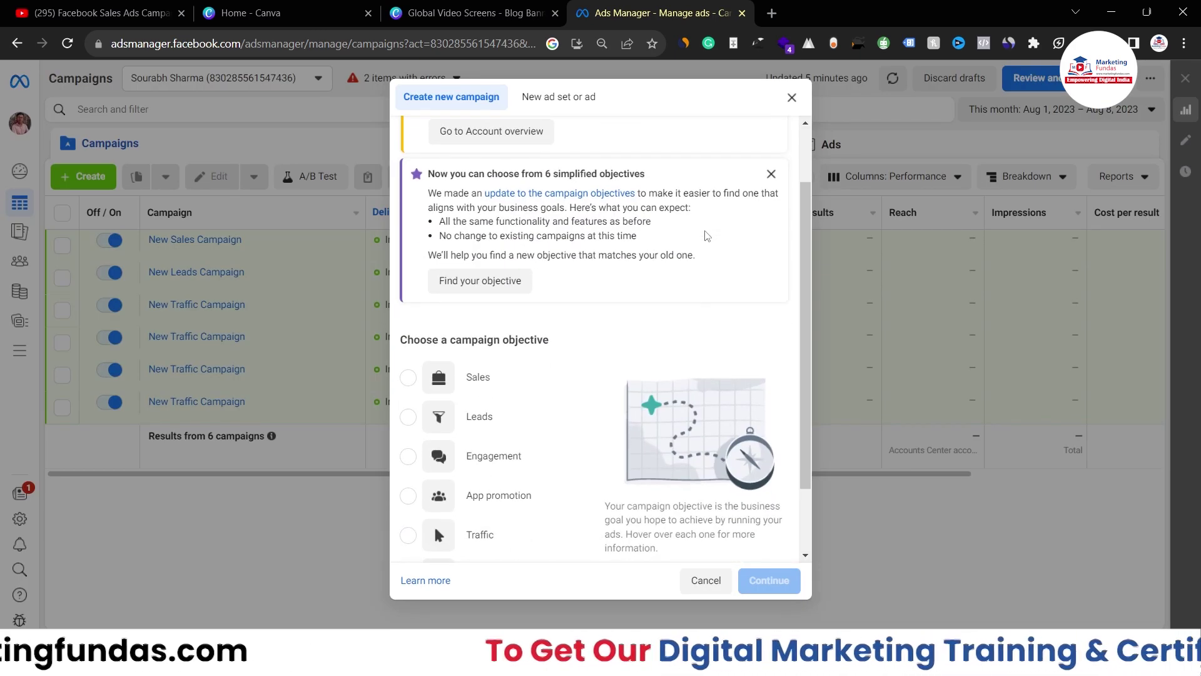
scroll(707, 235, down, 2)
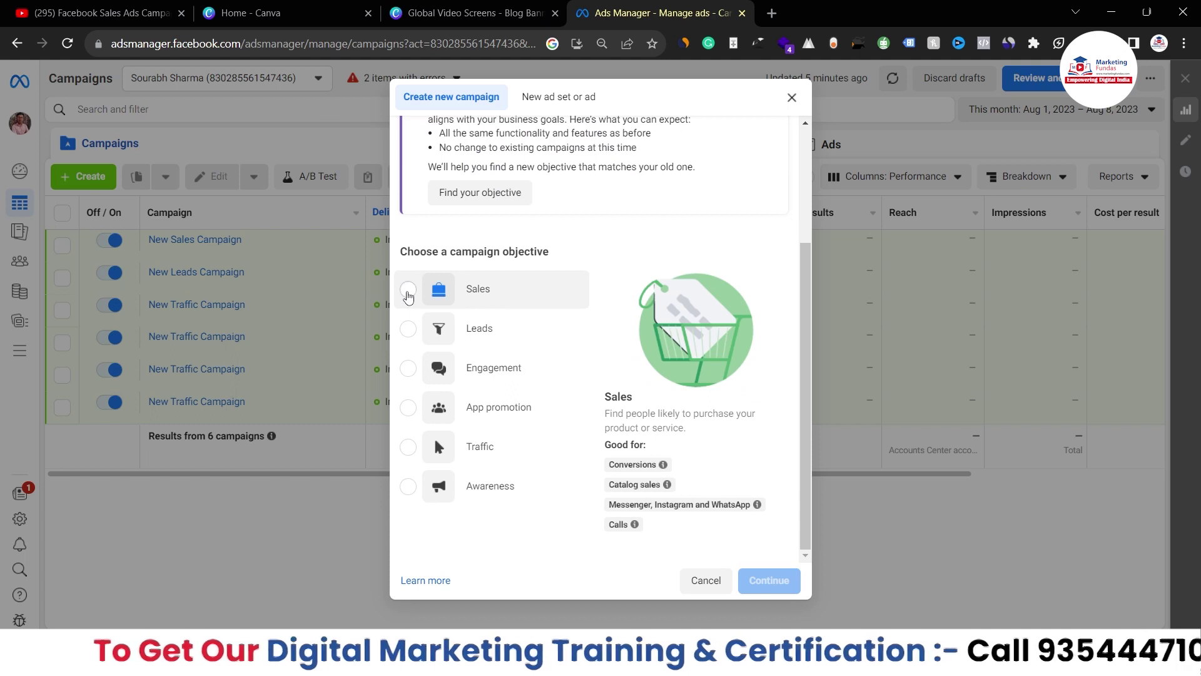
click(408, 292)
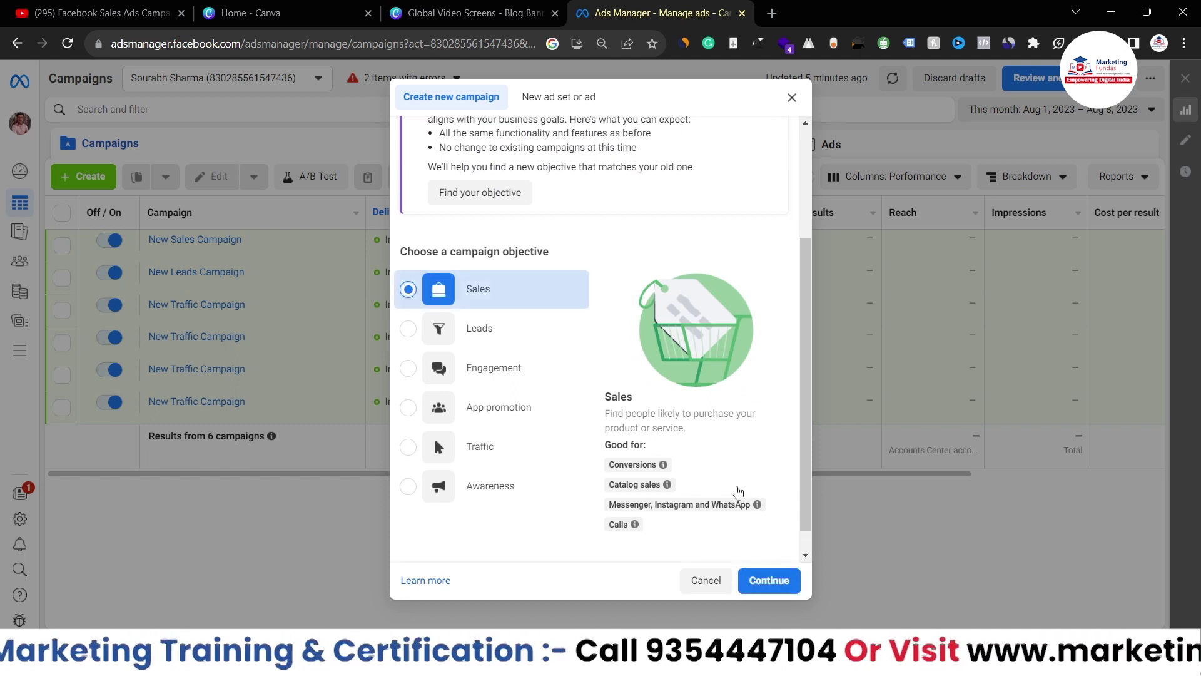
click(778, 582)
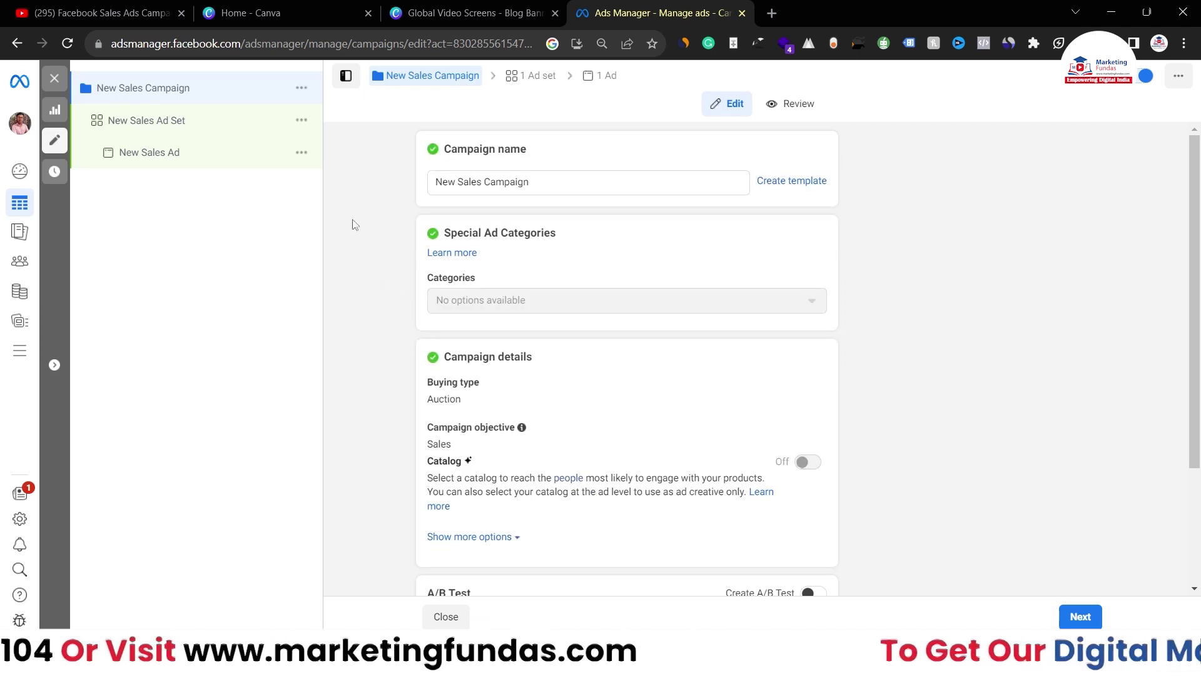
Step: Rename the campaign from 'New Sales Campaign' to 'Sales Campaign | Date'
drag(554, 184, 424, 184)
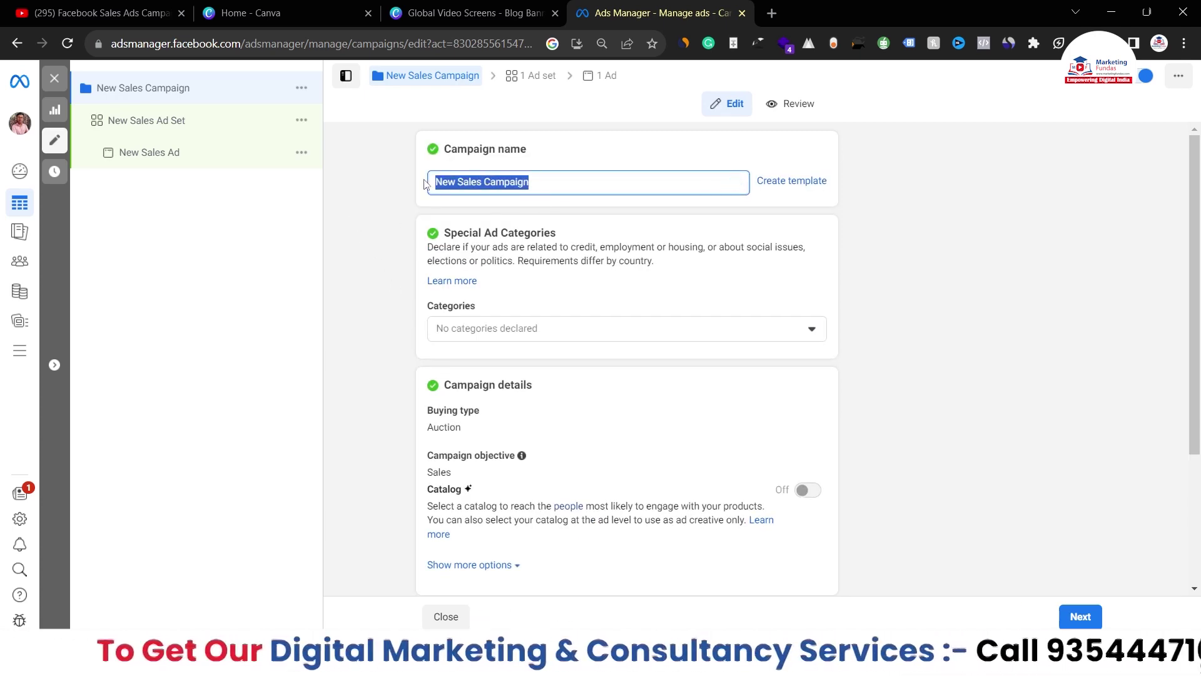
click(425, 184)
click(459, 181)
key(BackSpace)
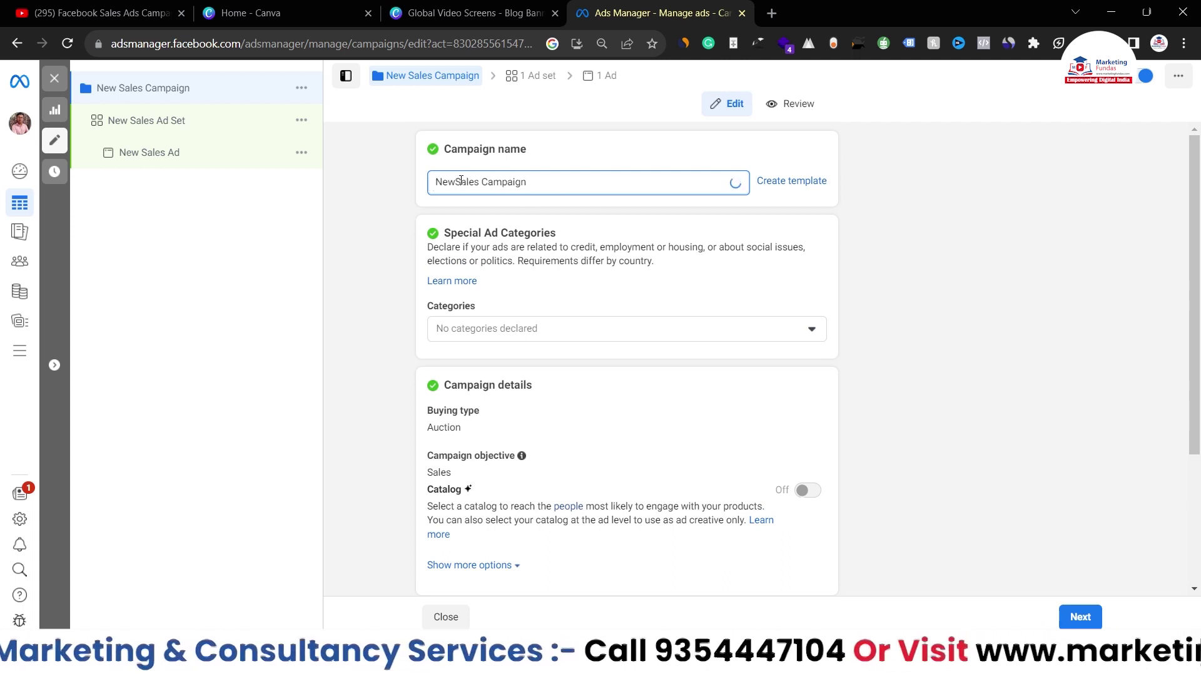
key(BackSpace)
key(BackSpace)
key(BackSpace)
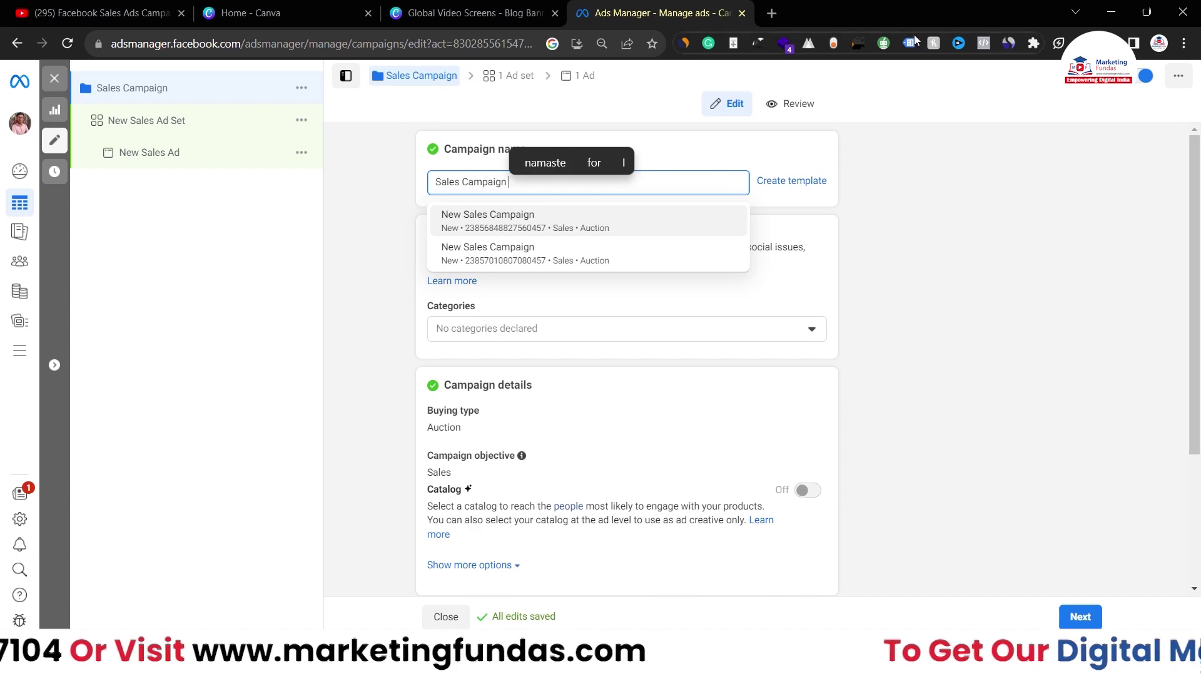
text(| Date)
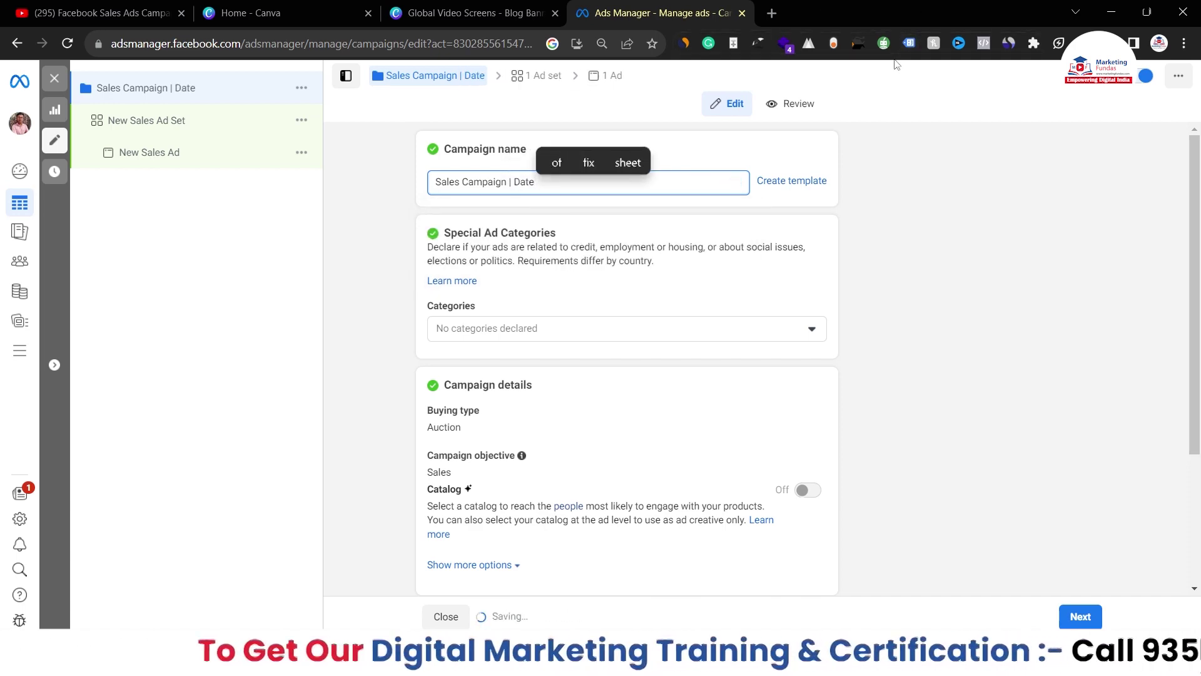
Step: Review the Special ad categories list, leaving no category declared
scroll(388, 367, down, 2)
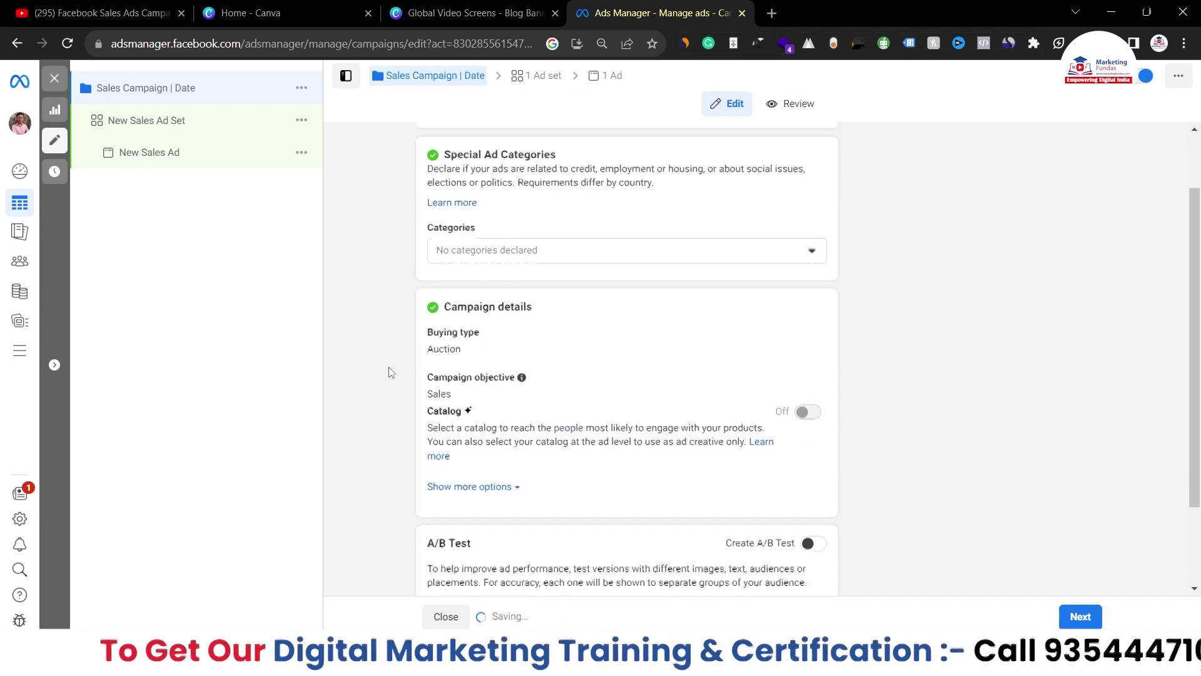
scroll(388, 369, down, 2)
scroll(389, 369, up, 4)
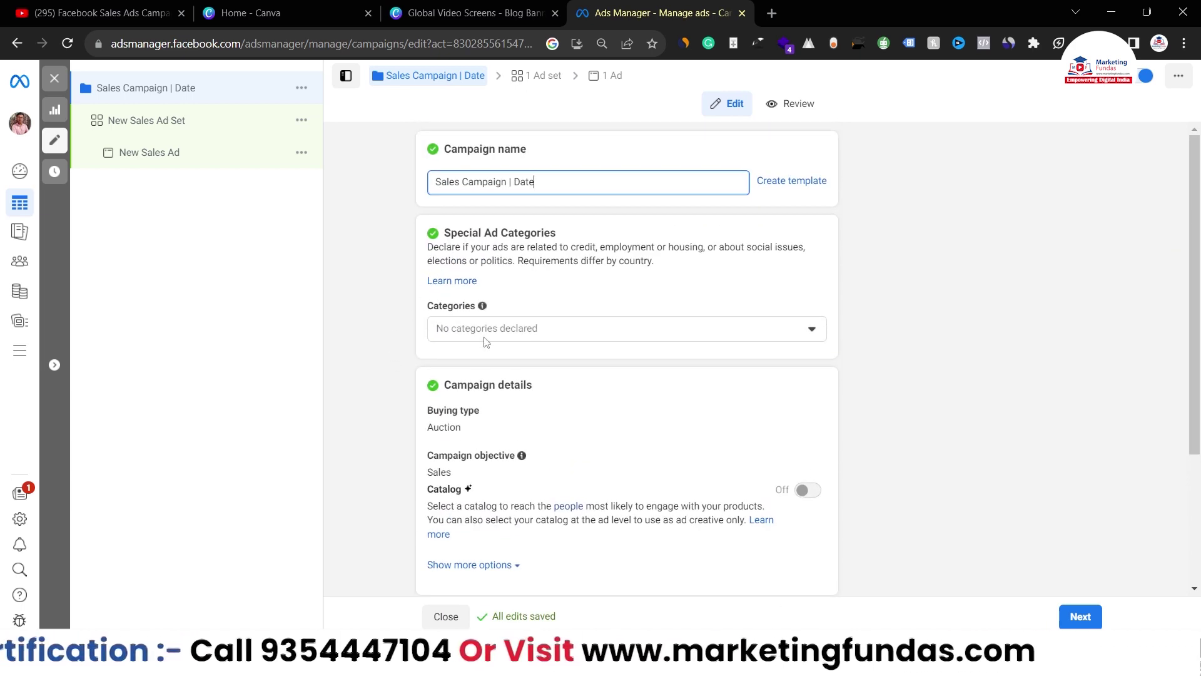
click(487, 337)
click(486, 340)
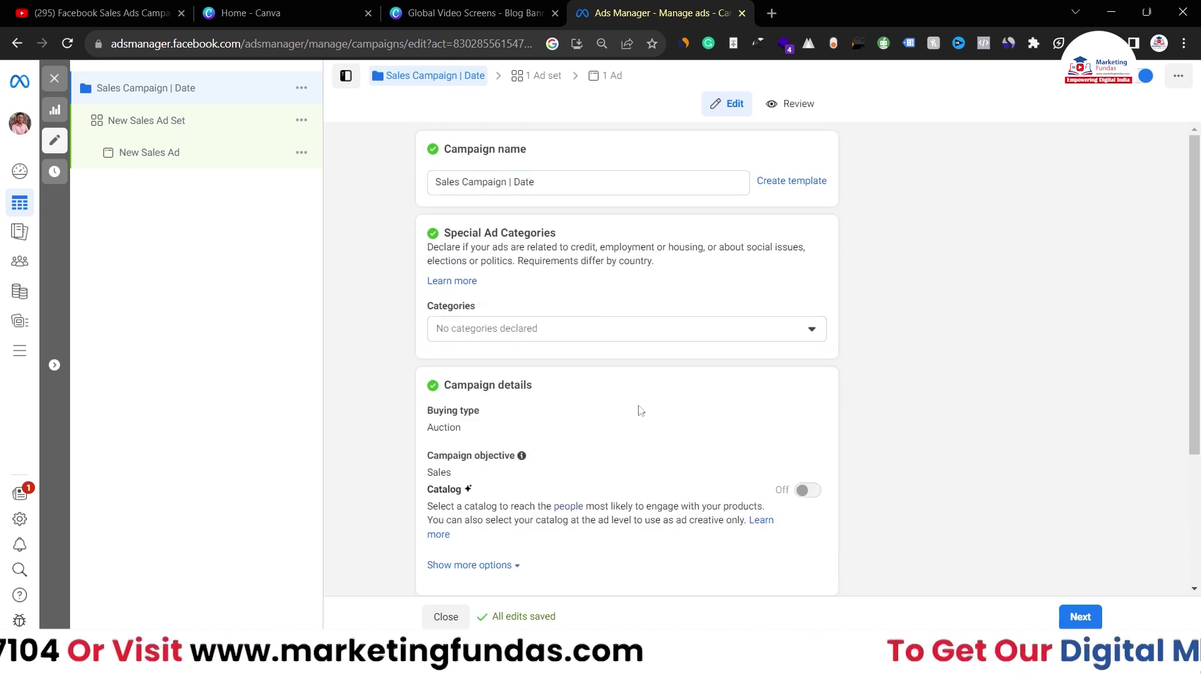
click(657, 332)
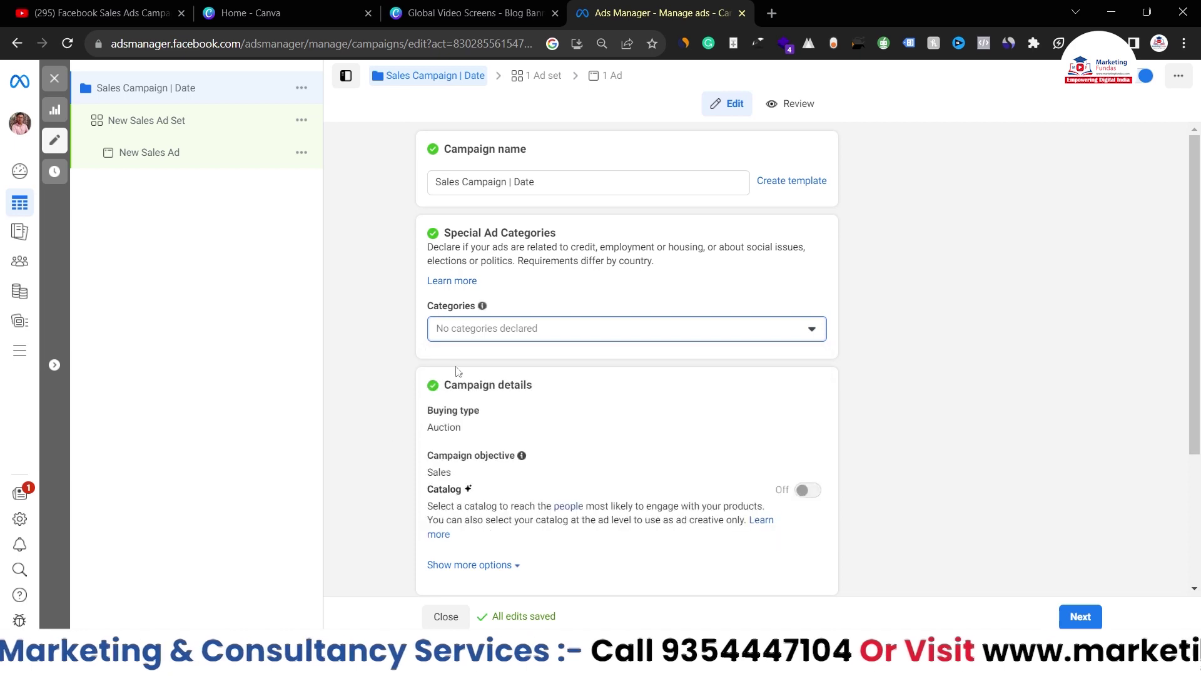
click(470, 343)
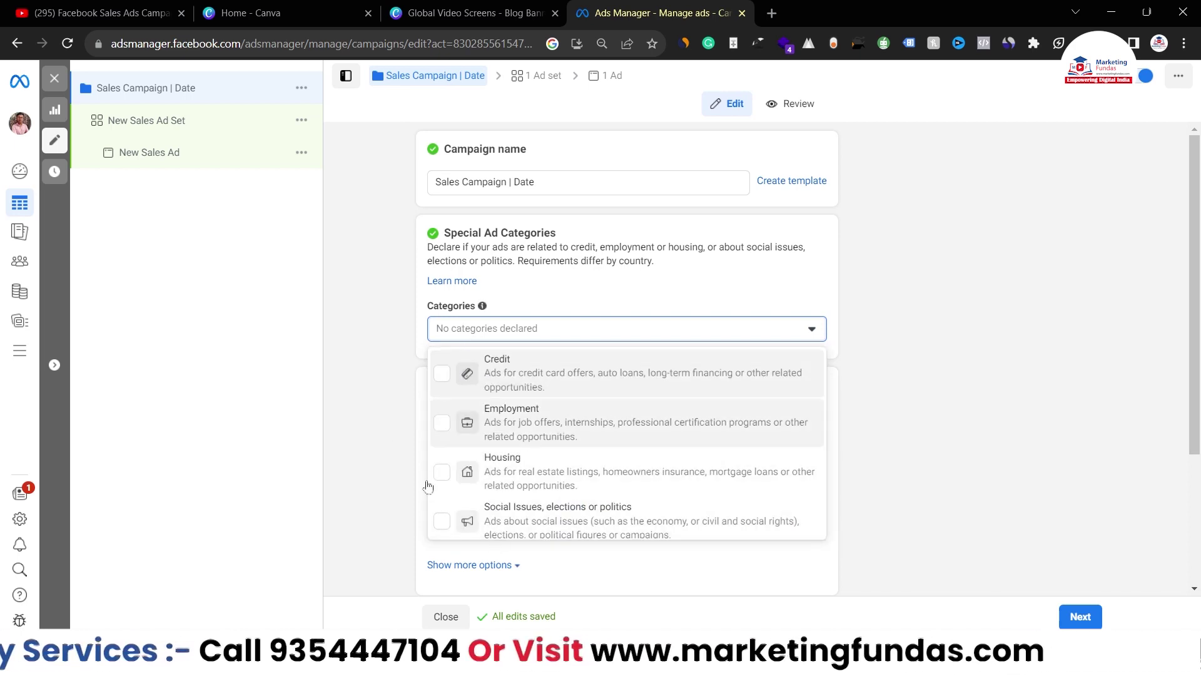
click(384, 380)
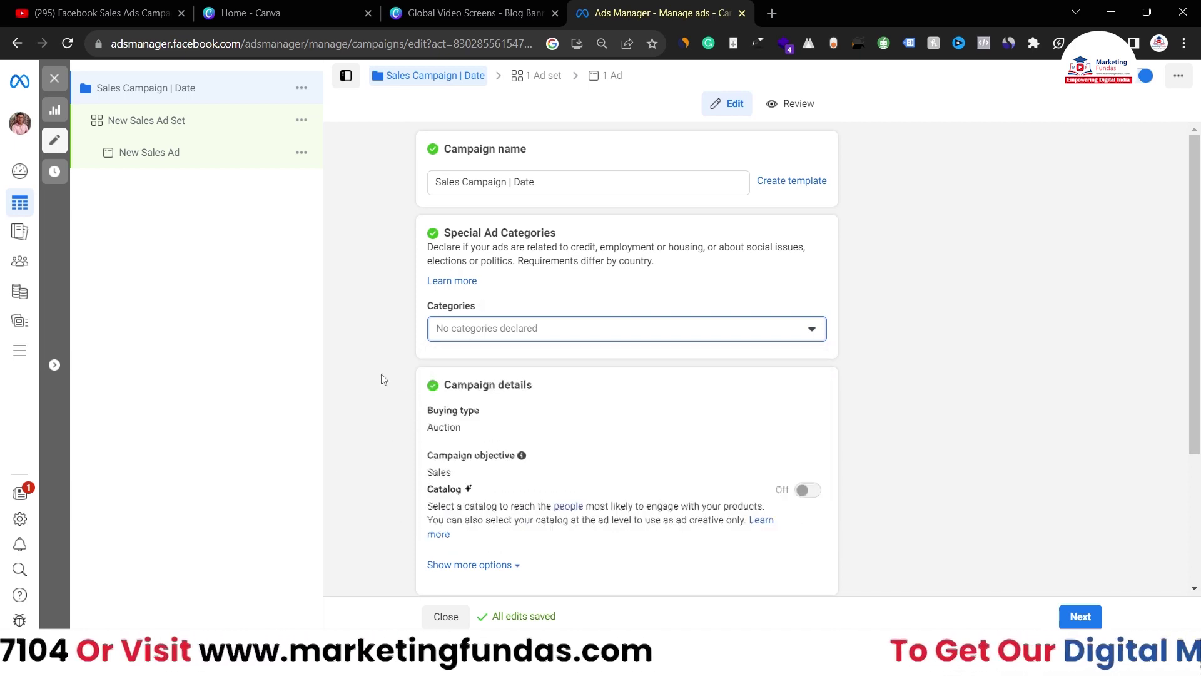
scroll(454, 256, down, 3)
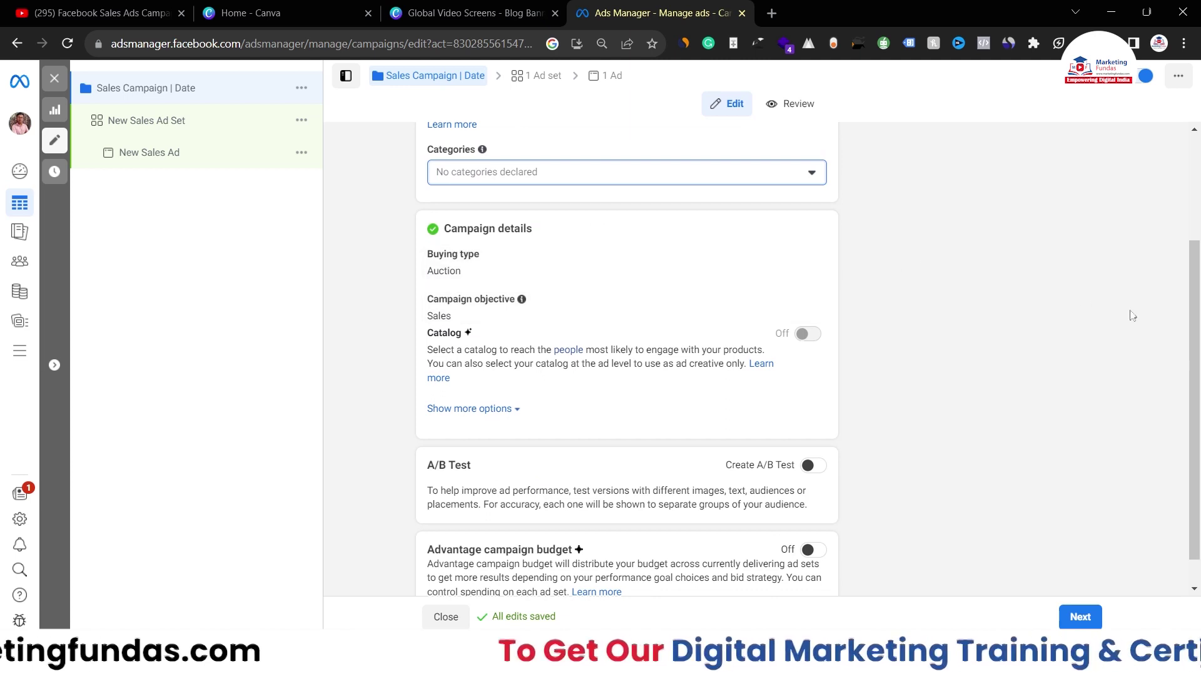
scroll(1057, 322, down, 1)
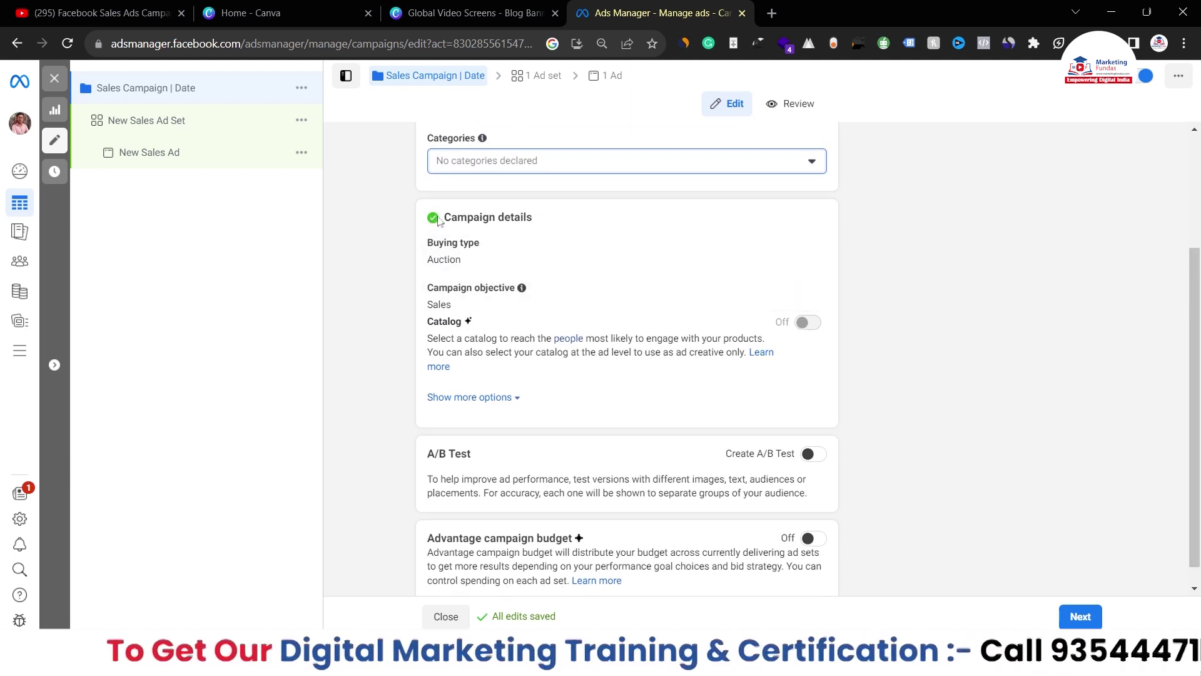
drag(445, 219, 529, 214)
mouse_move(500, 259)
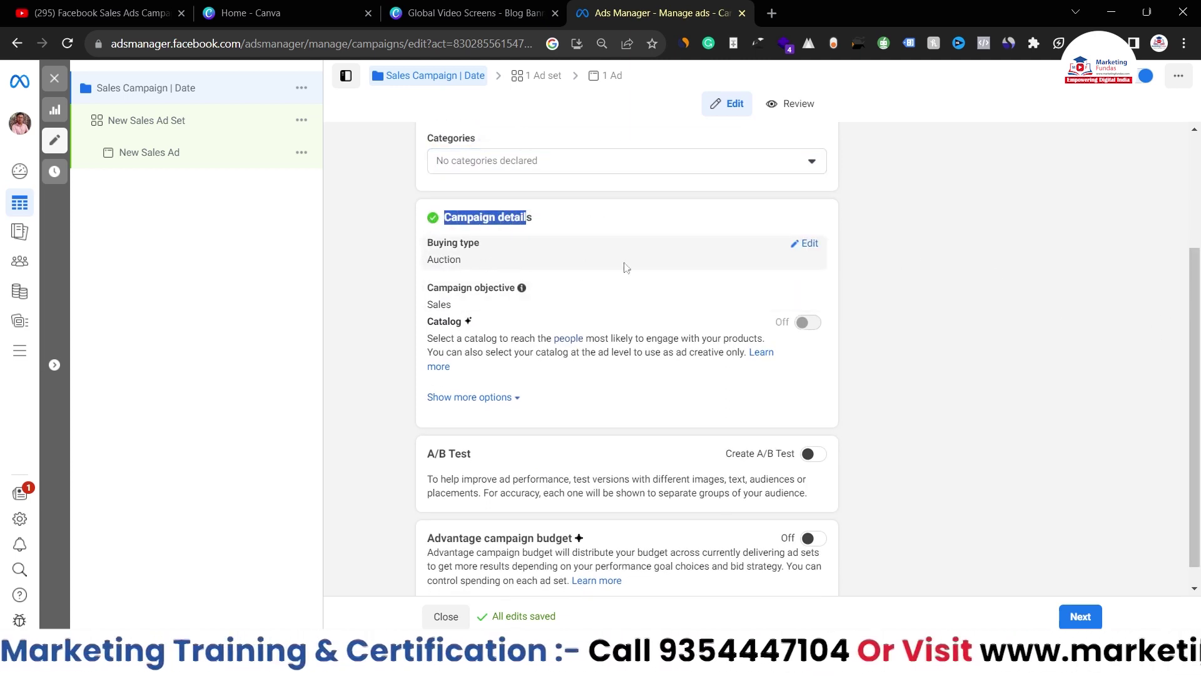
click(806, 244)
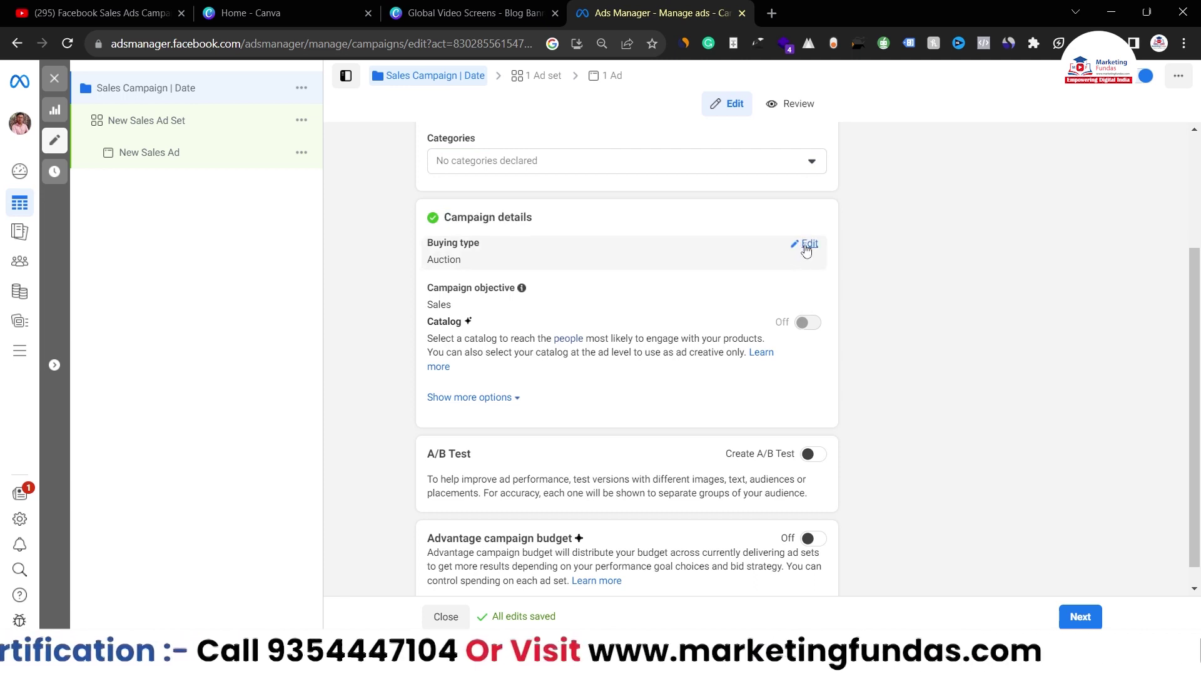
click(782, 263)
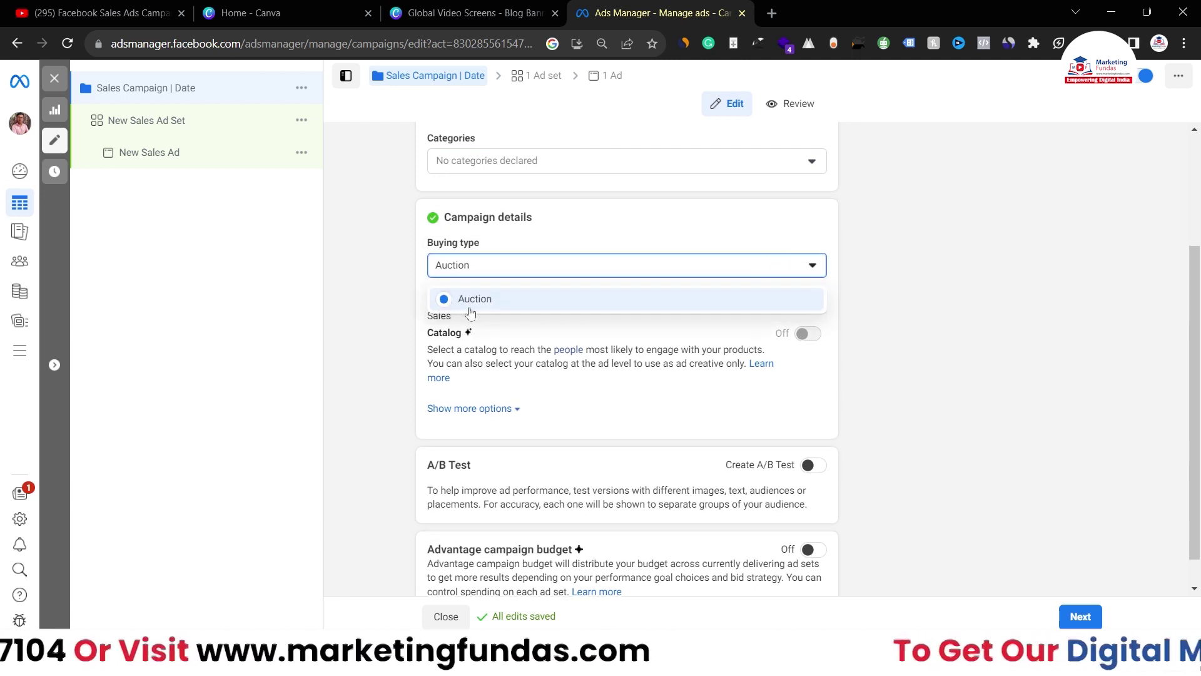
click(450, 298)
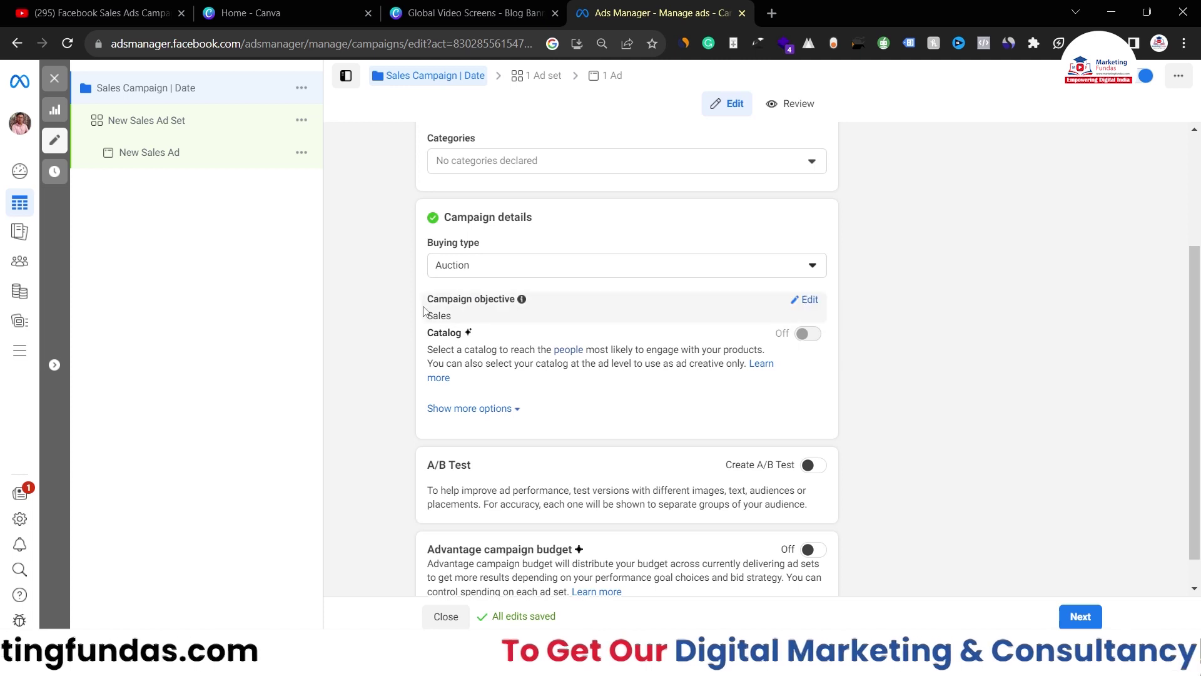
mouse_move(438, 309)
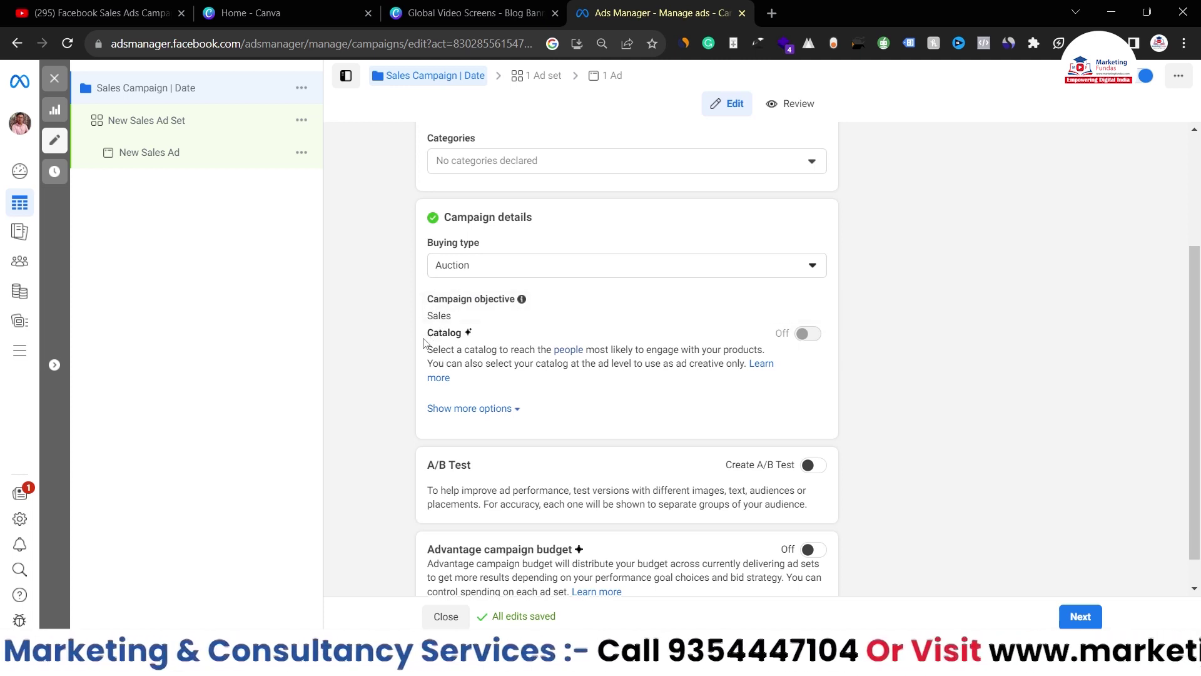
drag(426, 335, 468, 337)
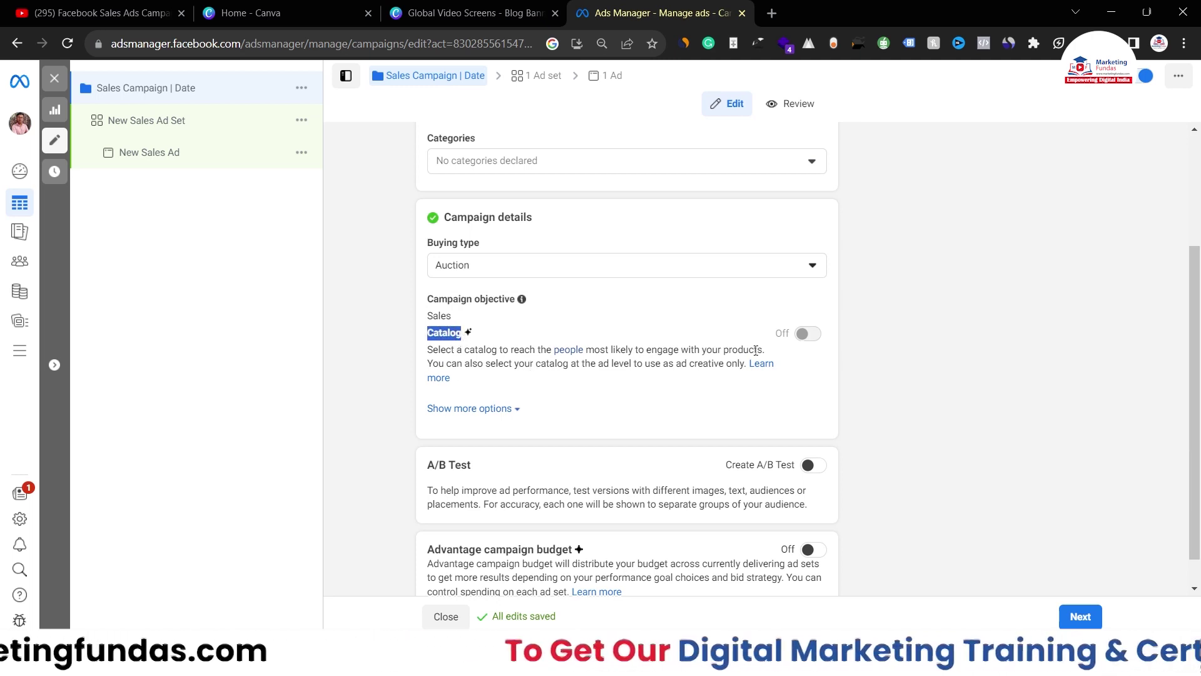
click(806, 337)
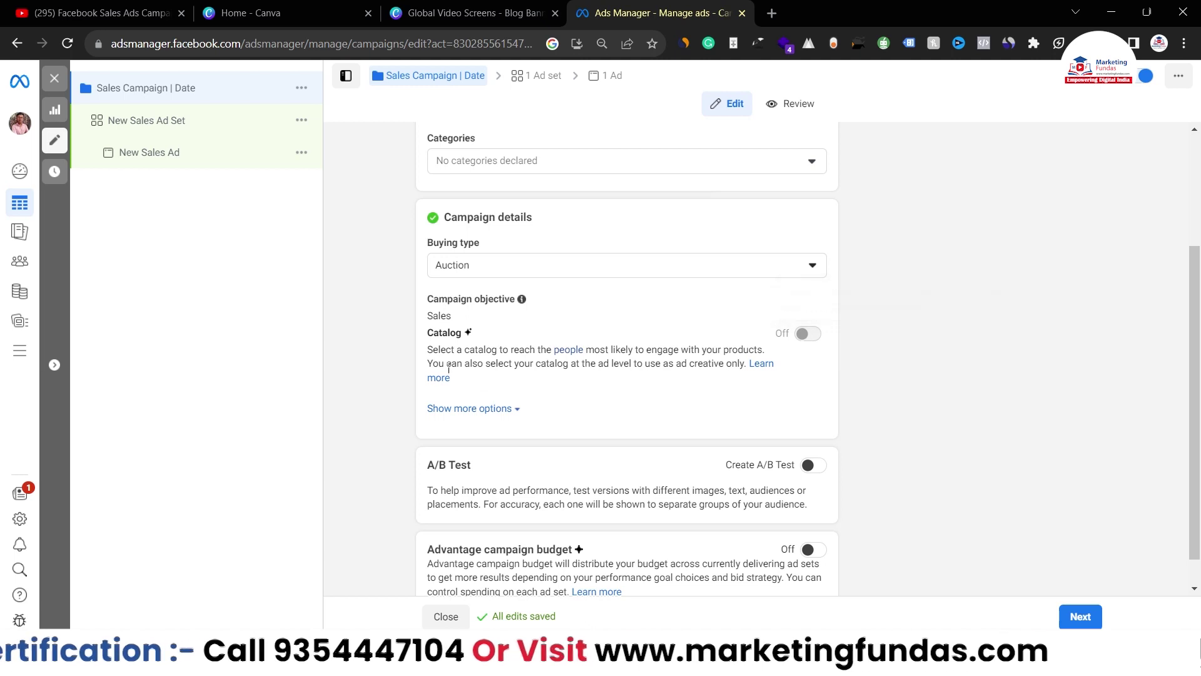
mouse_move(810, 343)
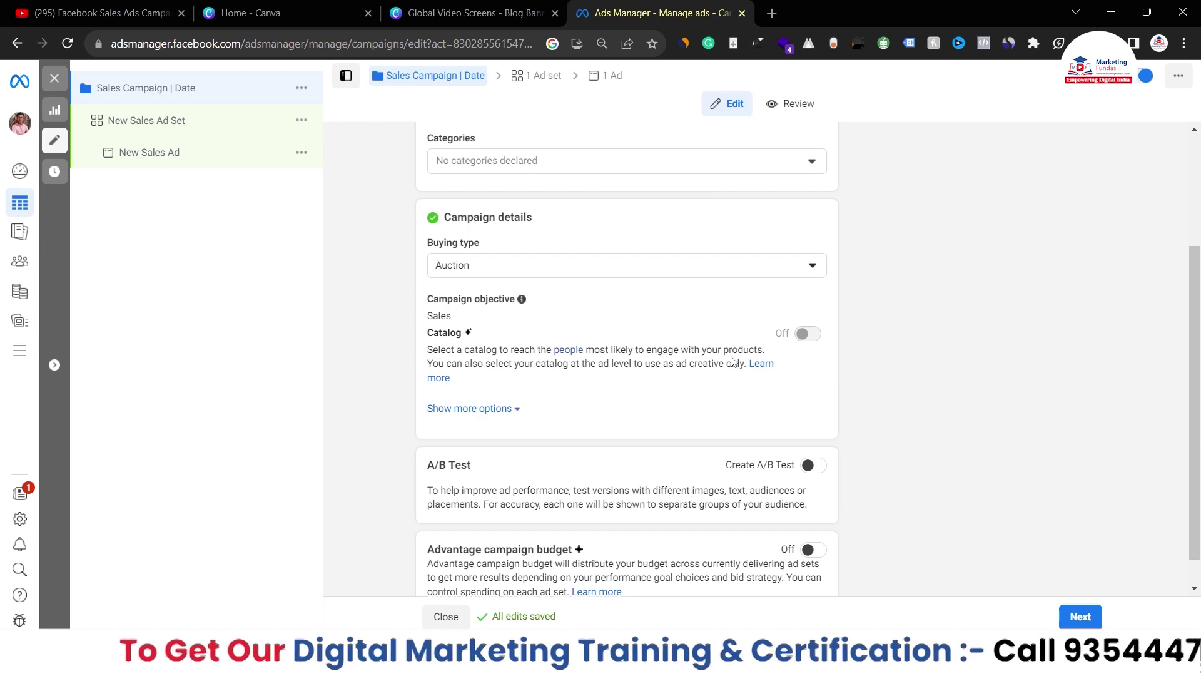
Step: Leave the campaign spending limit off and collapse the extra campaign options
scroll(735, 361, down, 1)
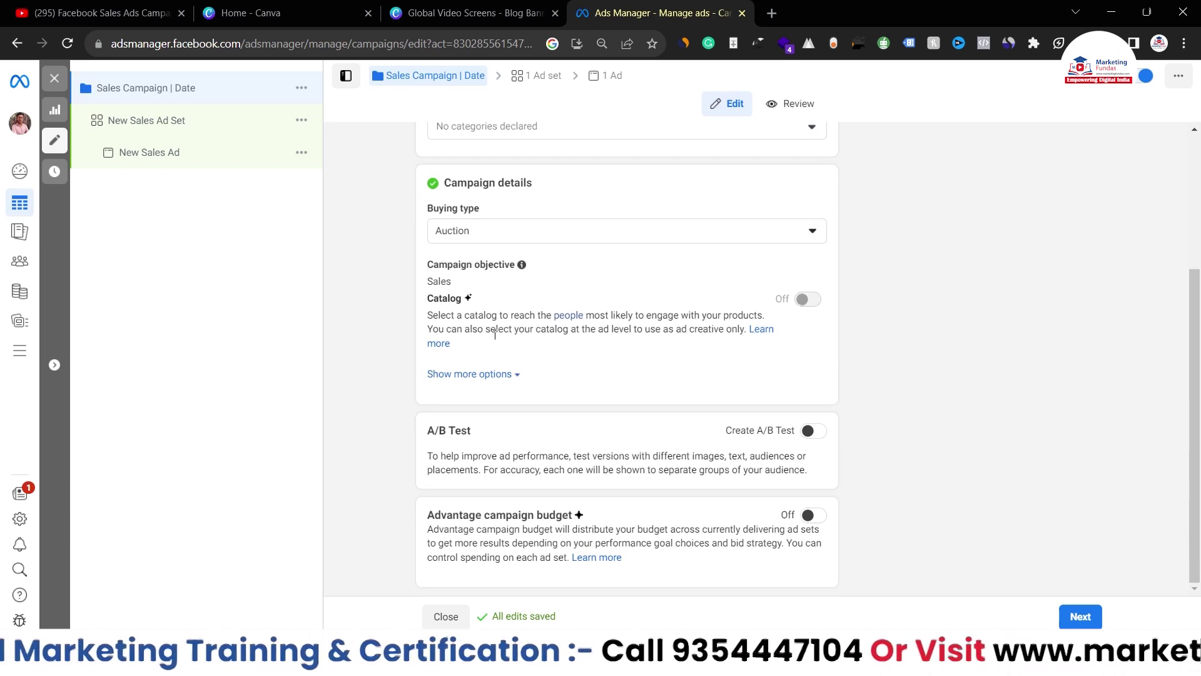
click(498, 374)
scroll(497, 373, down, 1)
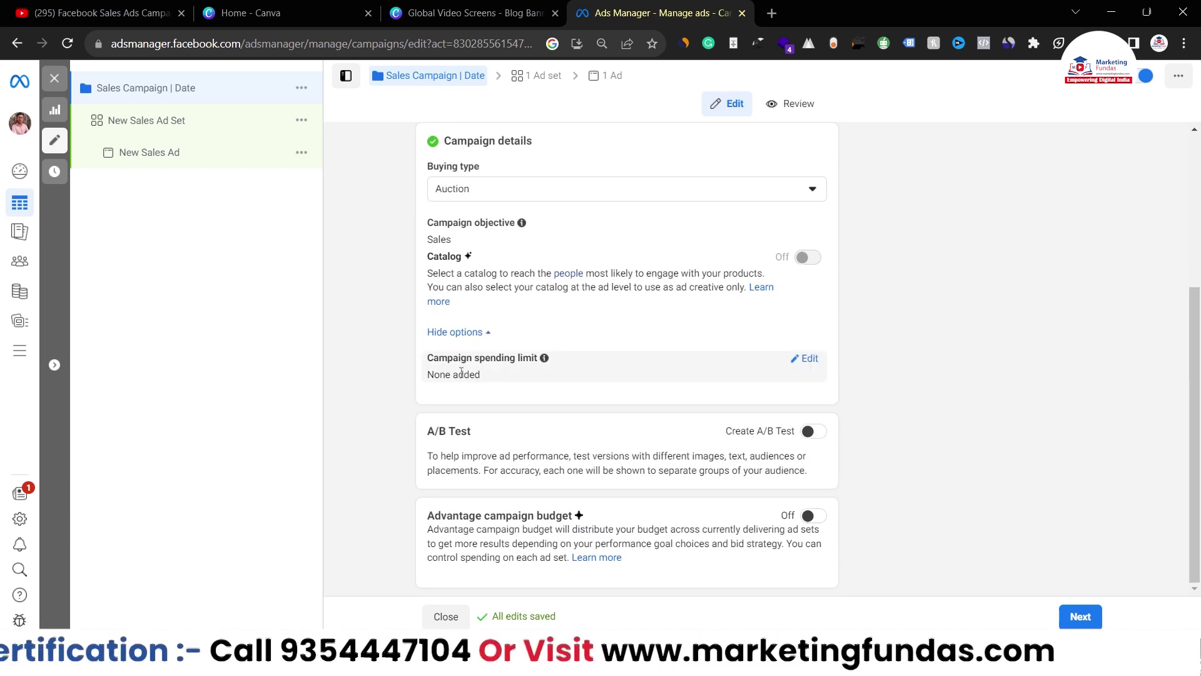
drag(433, 366, 546, 359)
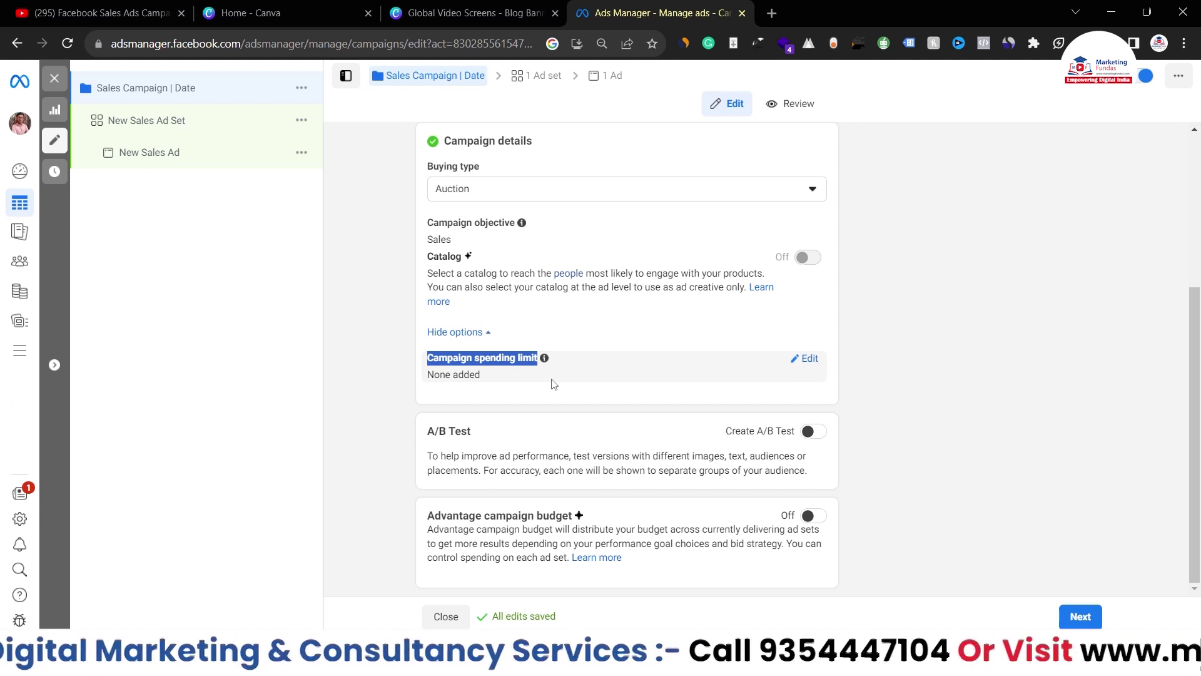
click(801, 359)
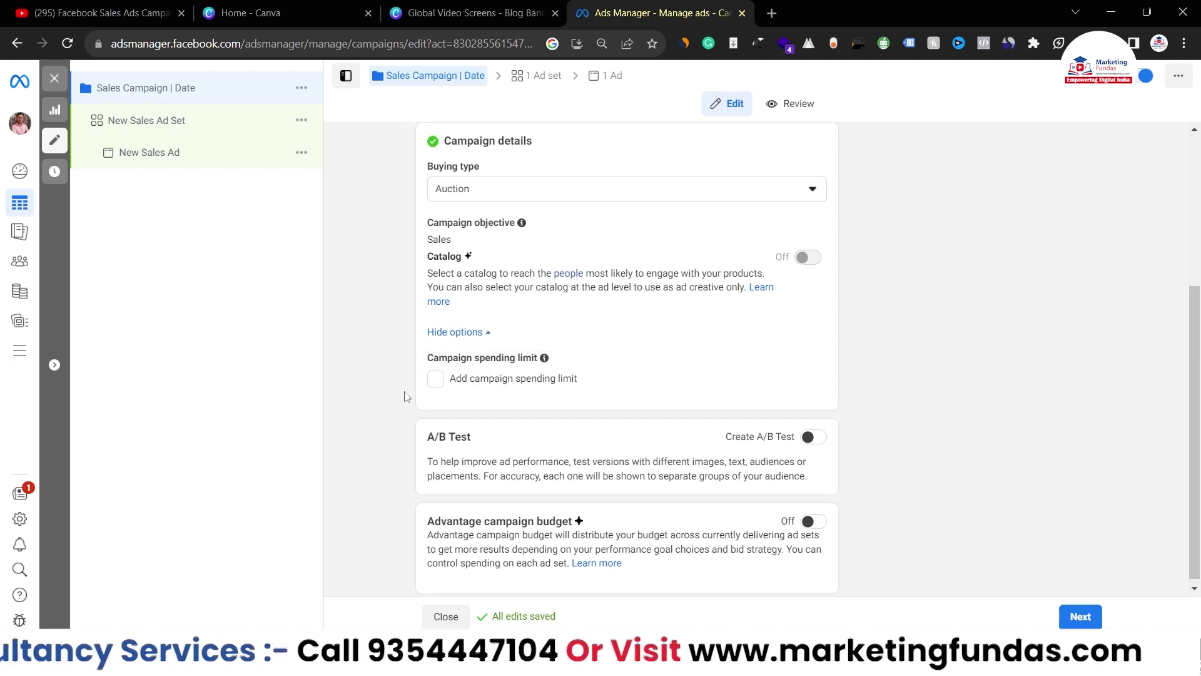
click(436, 378)
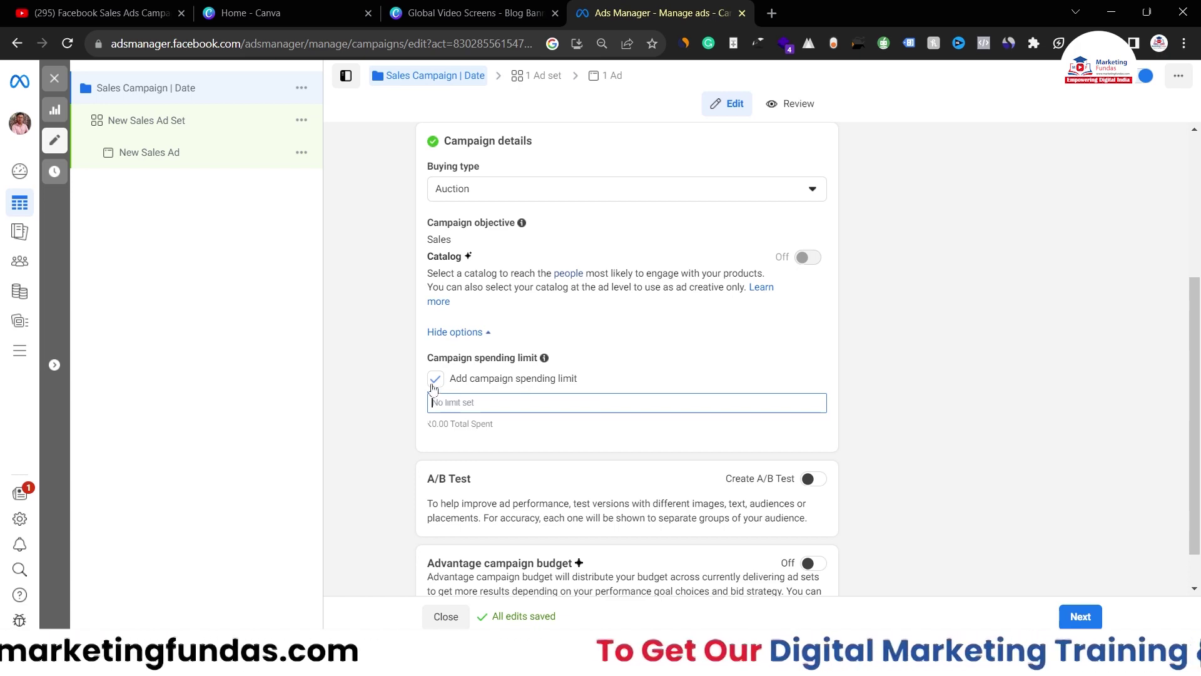
click(436, 378)
click(460, 332)
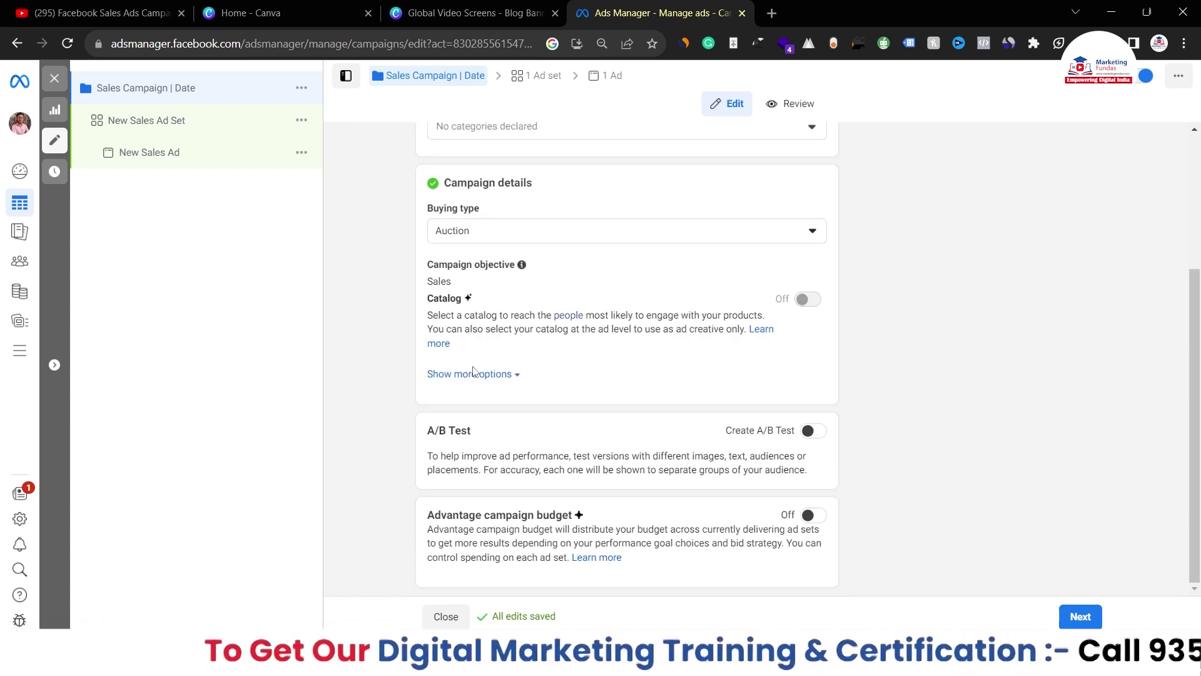
drag(414, 436, 479, 437)
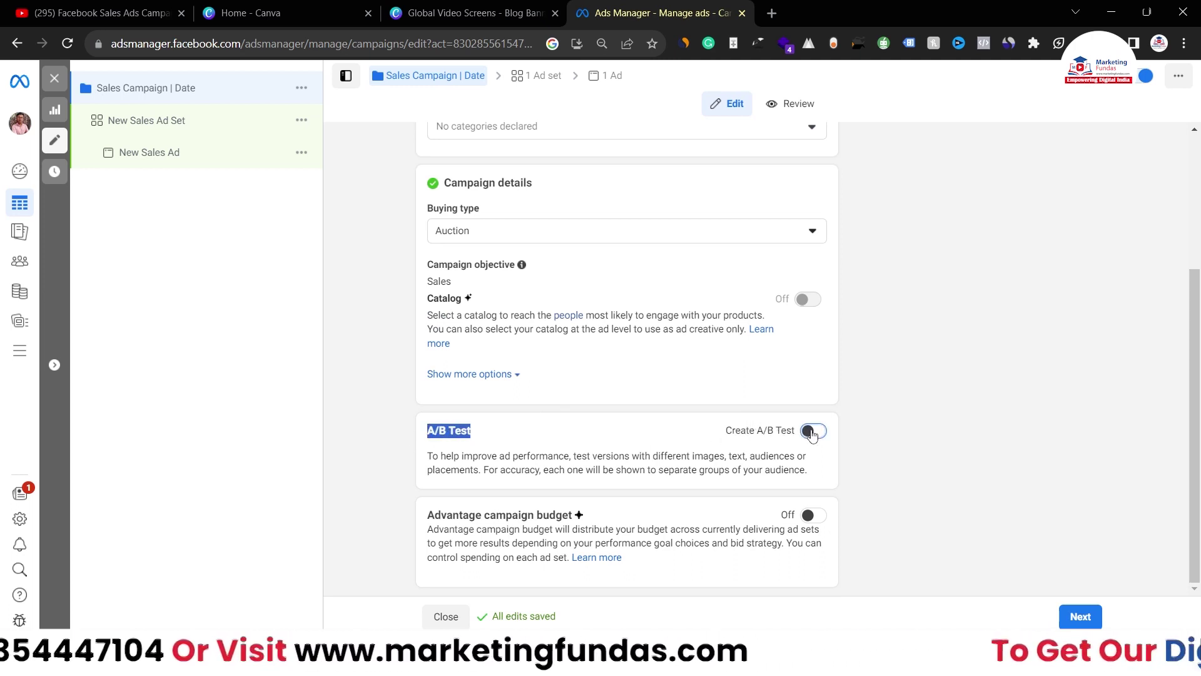
click(812, 431)
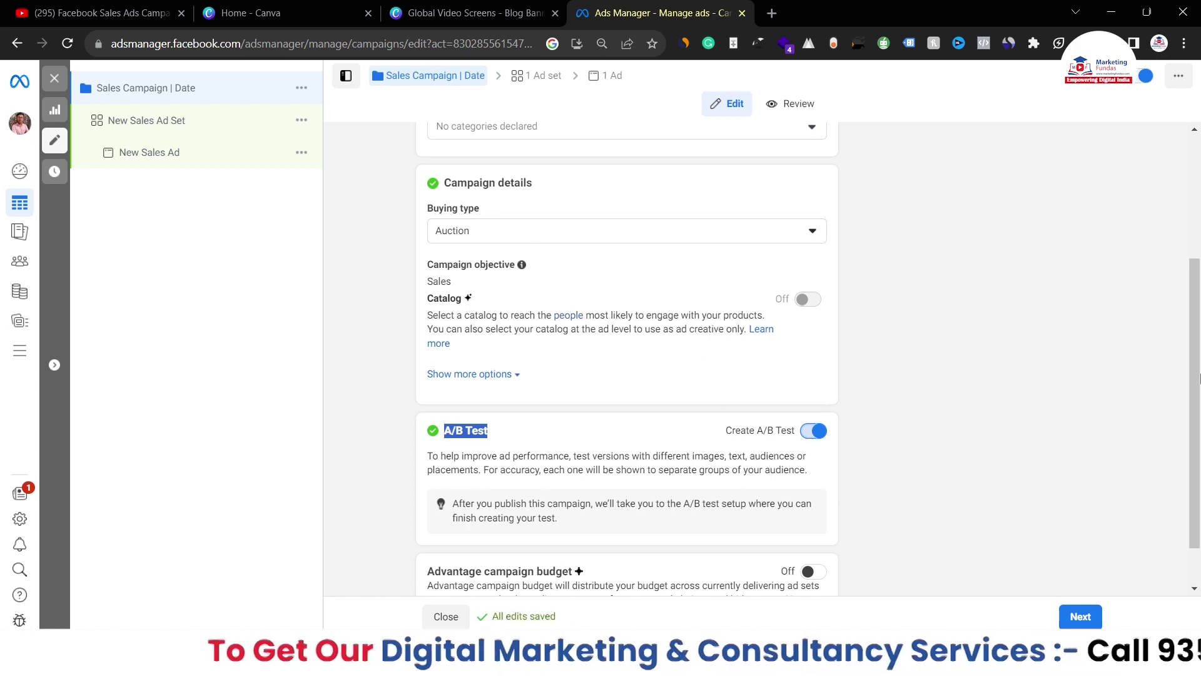
scroll(445, 368, down, 1)
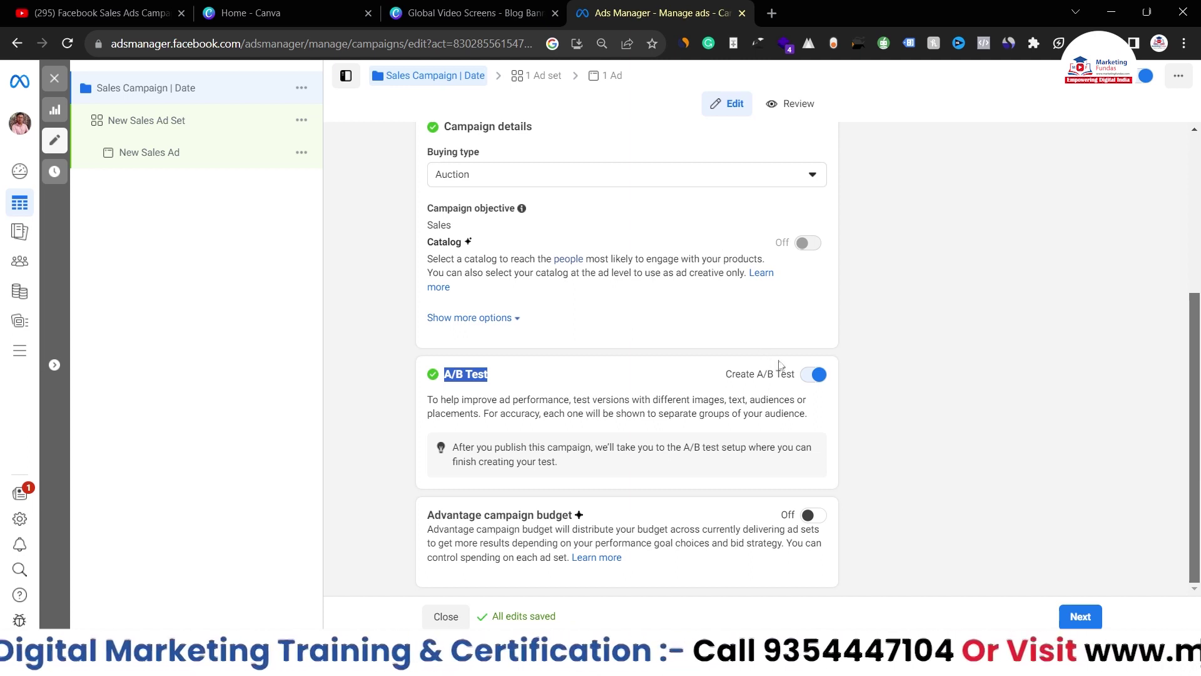
click(814, 374)
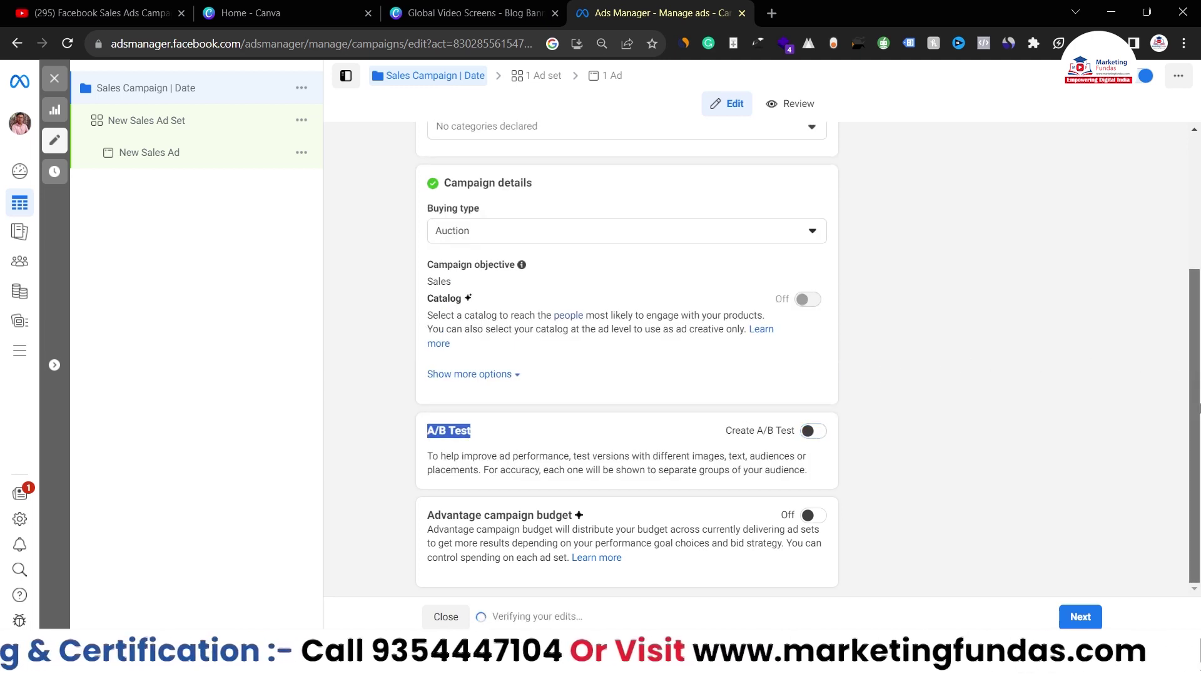
drag(425, 523, 596, 519)
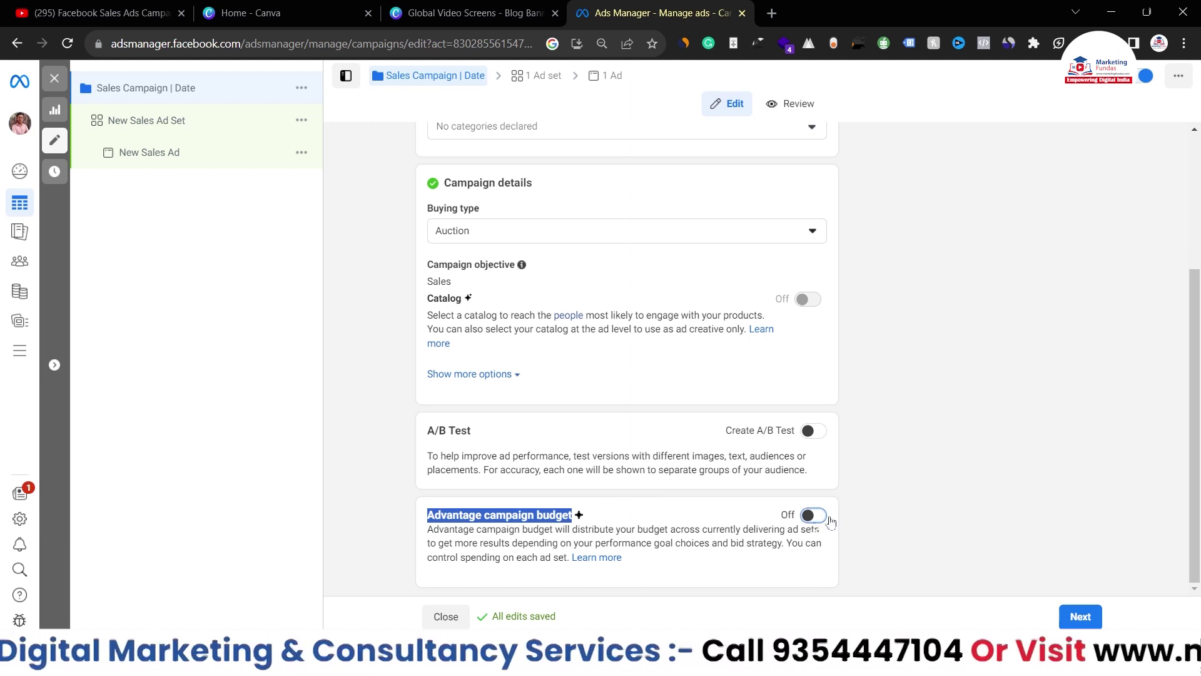
Step: Turn on Advantage campaign budget as a ₹28,000.00 Lifetime Budget, then go to the ad set
key(space)
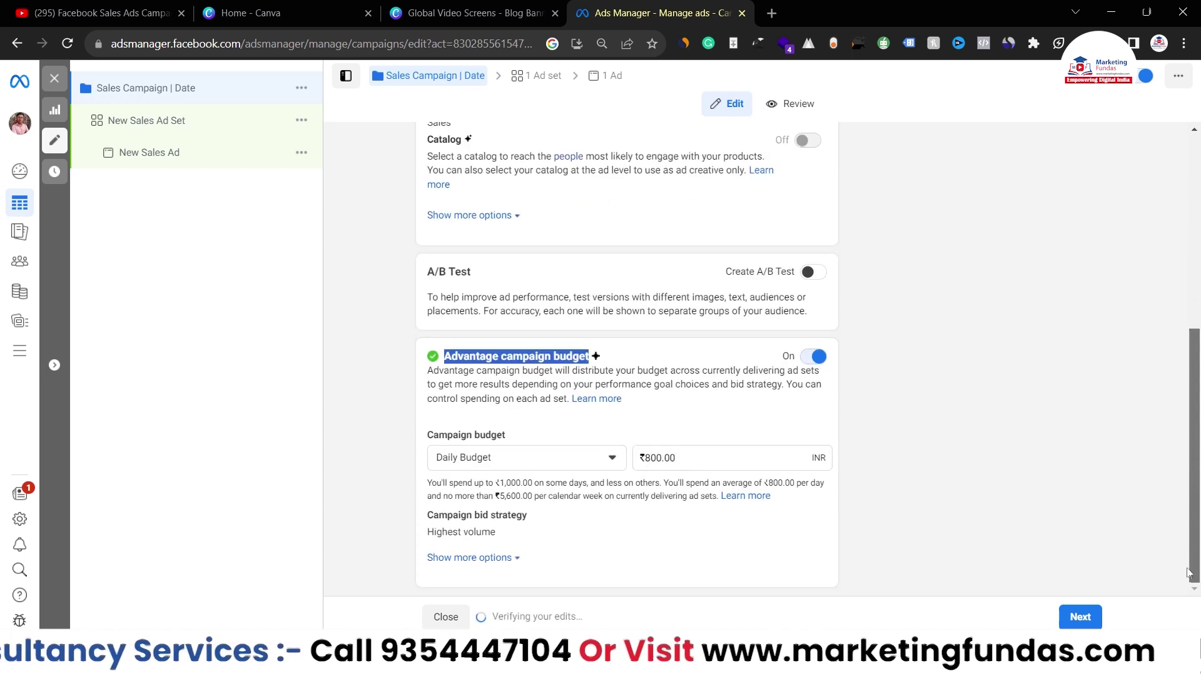
click(540, 458)
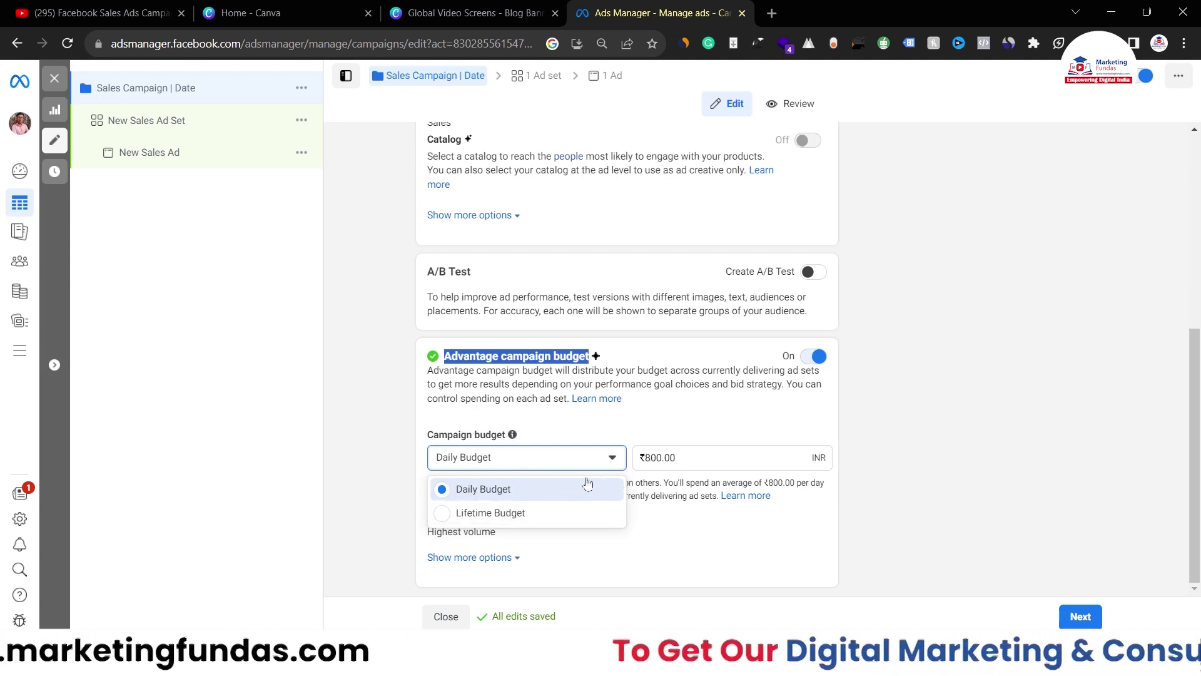
click(676, 459)
drag(645, 456, 671, 457)
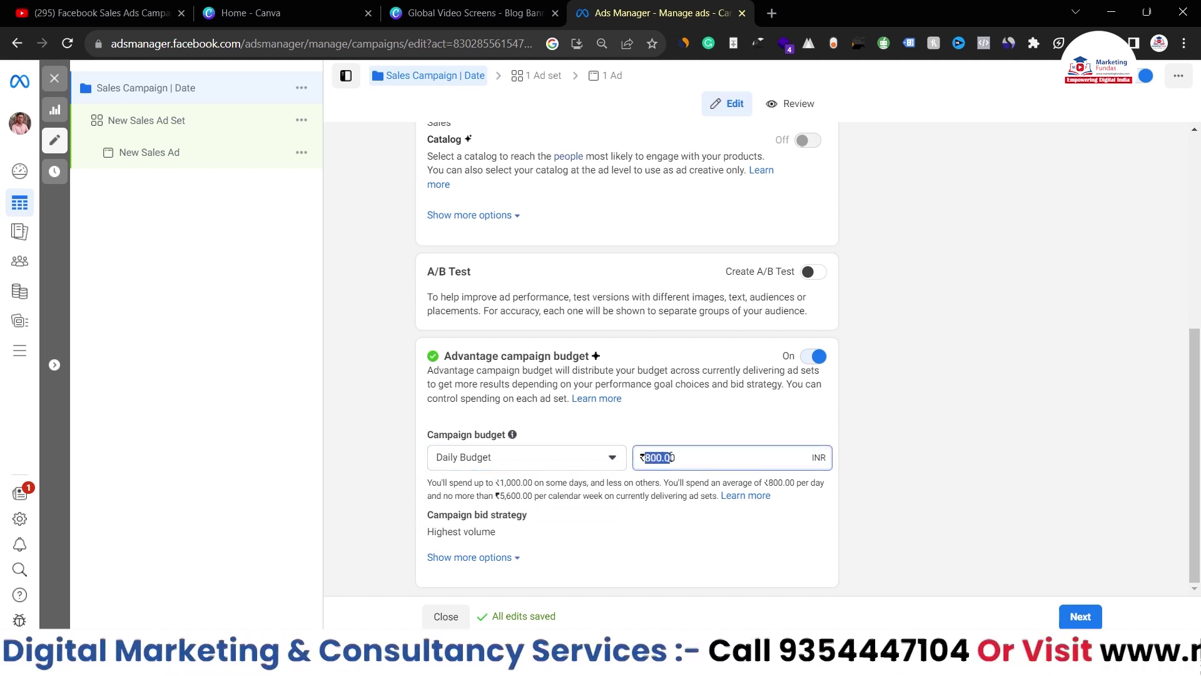
click(619, 462)
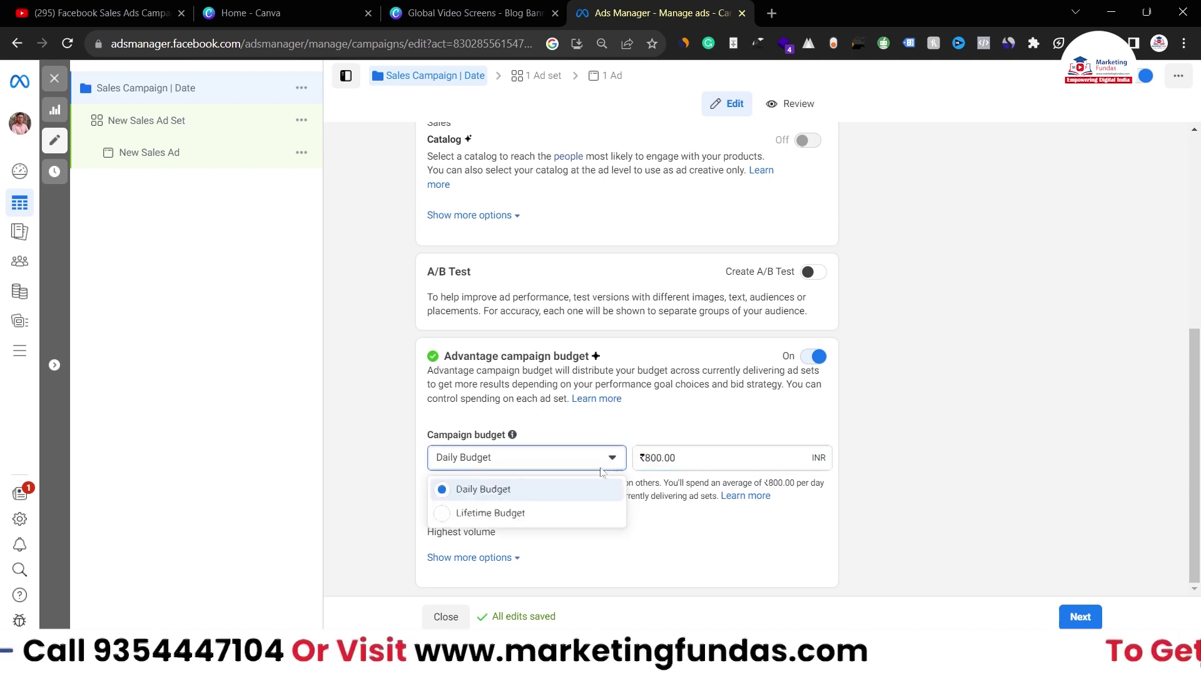
click(518, 514)
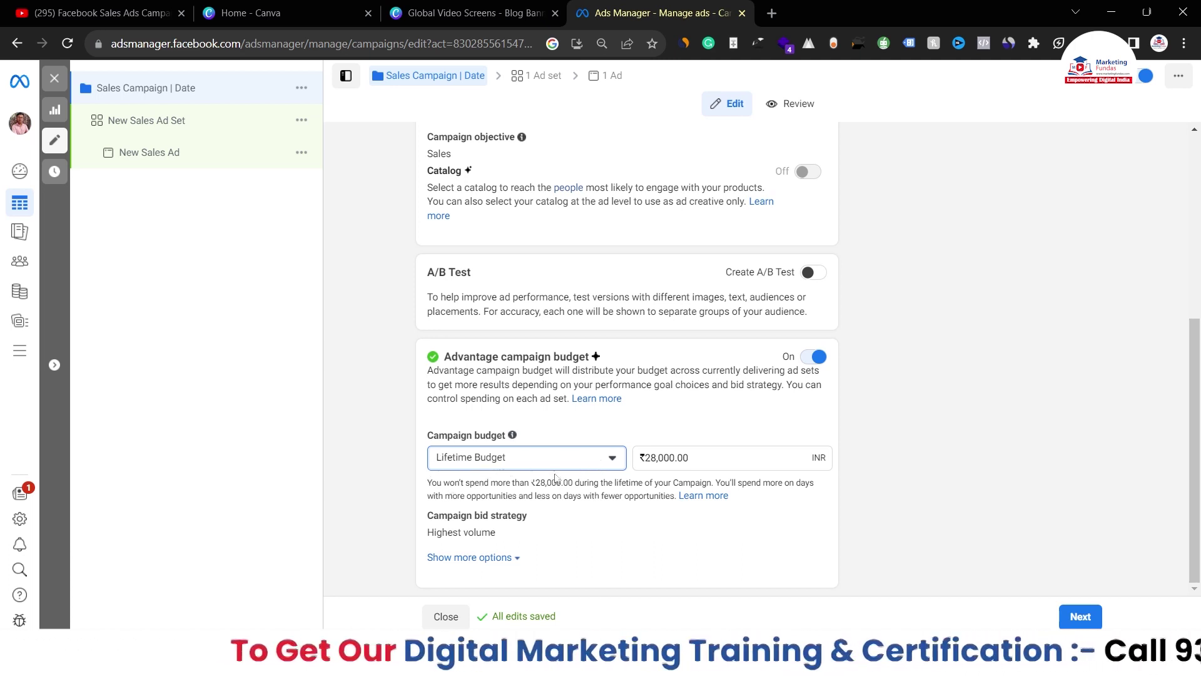
click(186, 126)
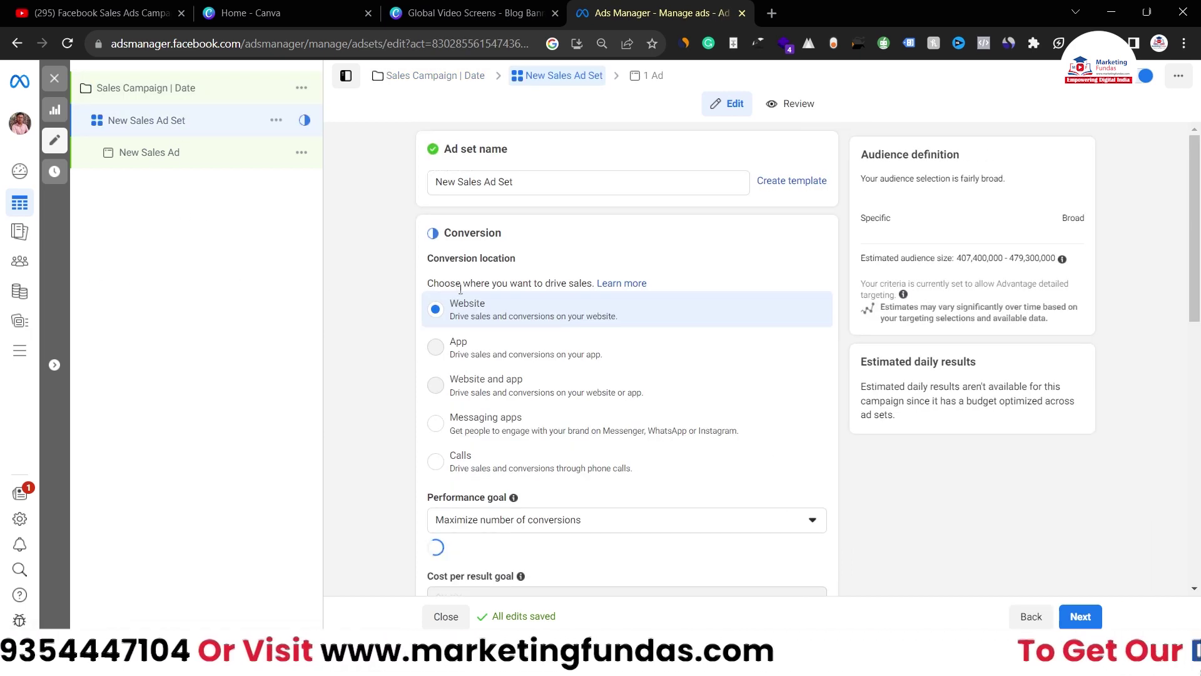
Step: Enable 'Run ads on a schedule' in the campaign's Ad scheduling options
scroll(1200, 213, down, 1)
scroll(1199, 256, down, 1)
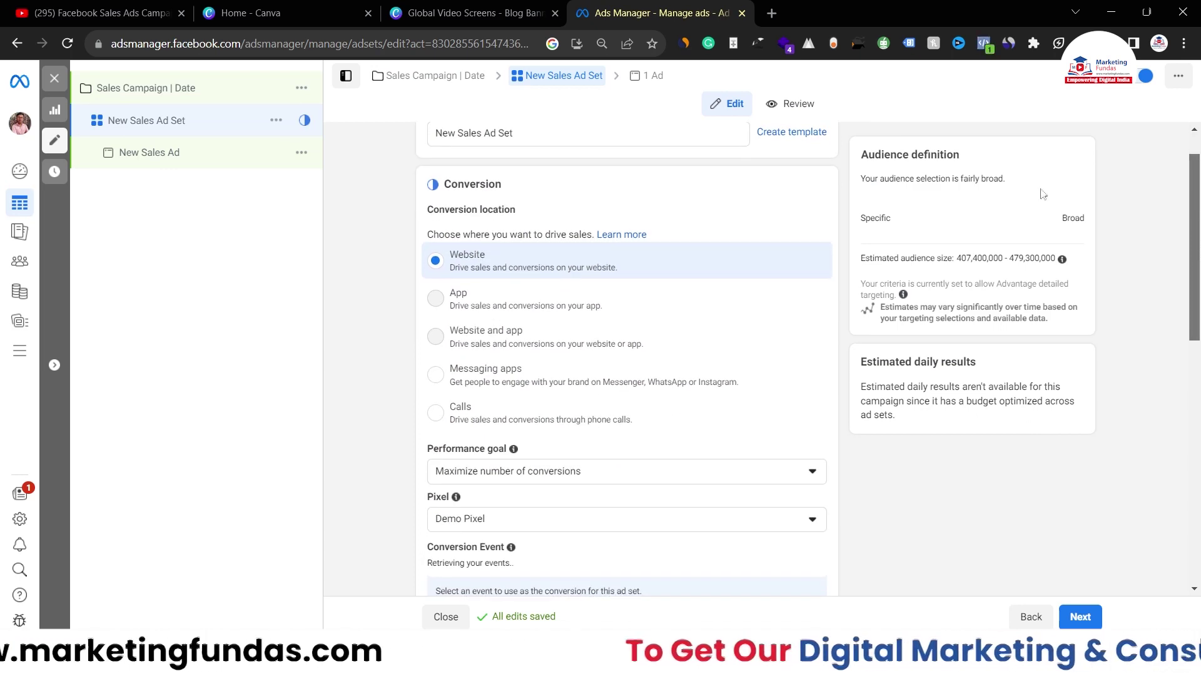
click(174, 94)
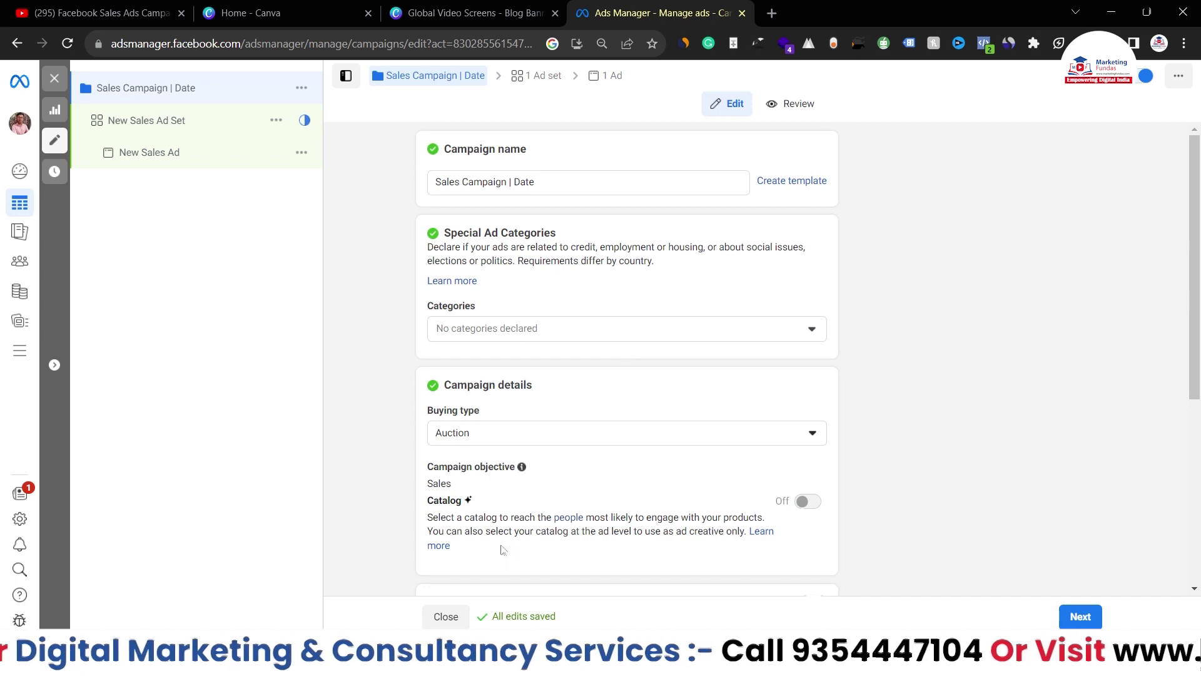
scroll(1165, 434, down, 5)
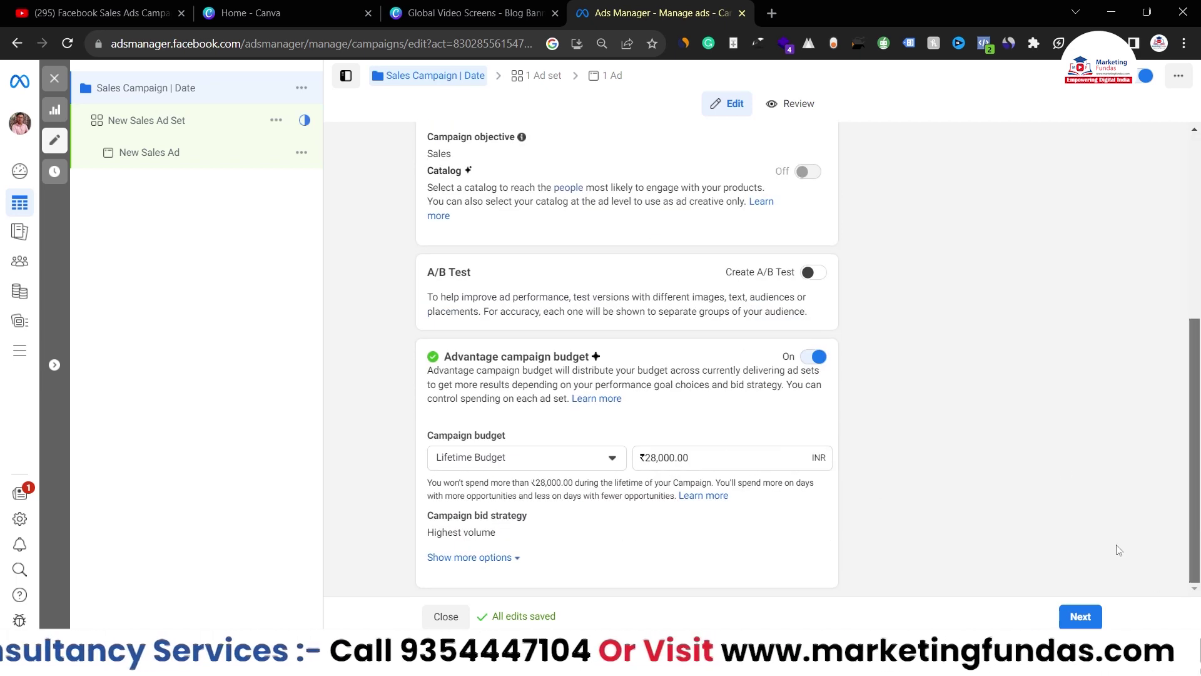
click(488, 557)
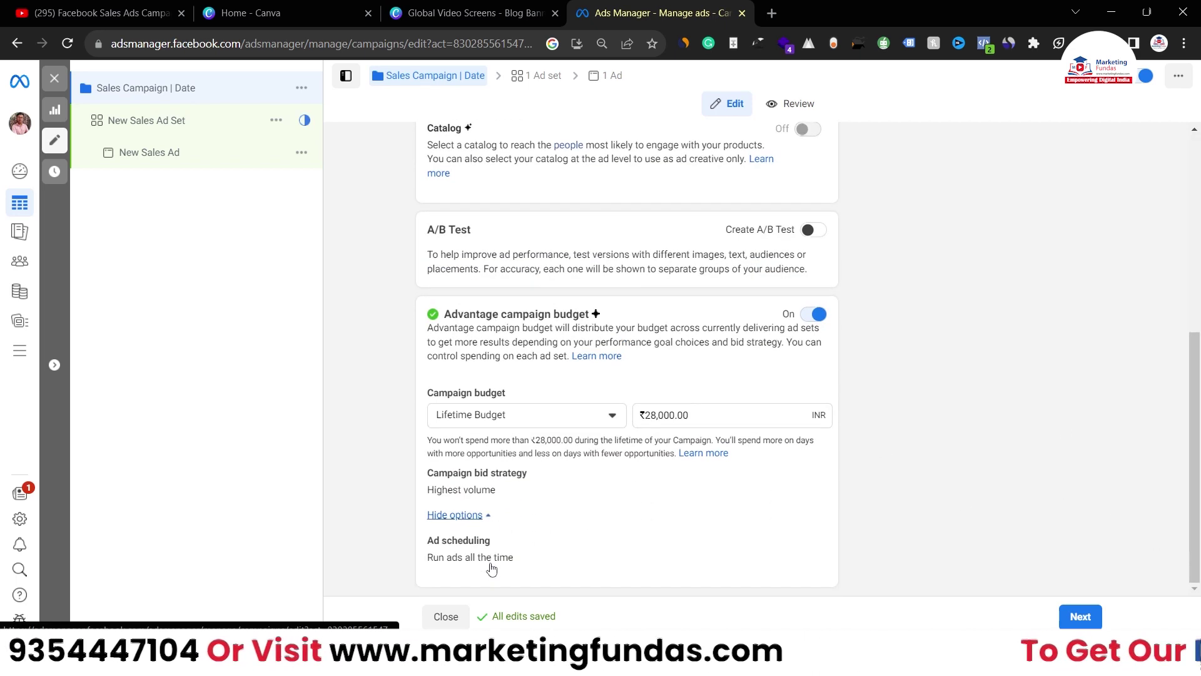
click(805, 540)
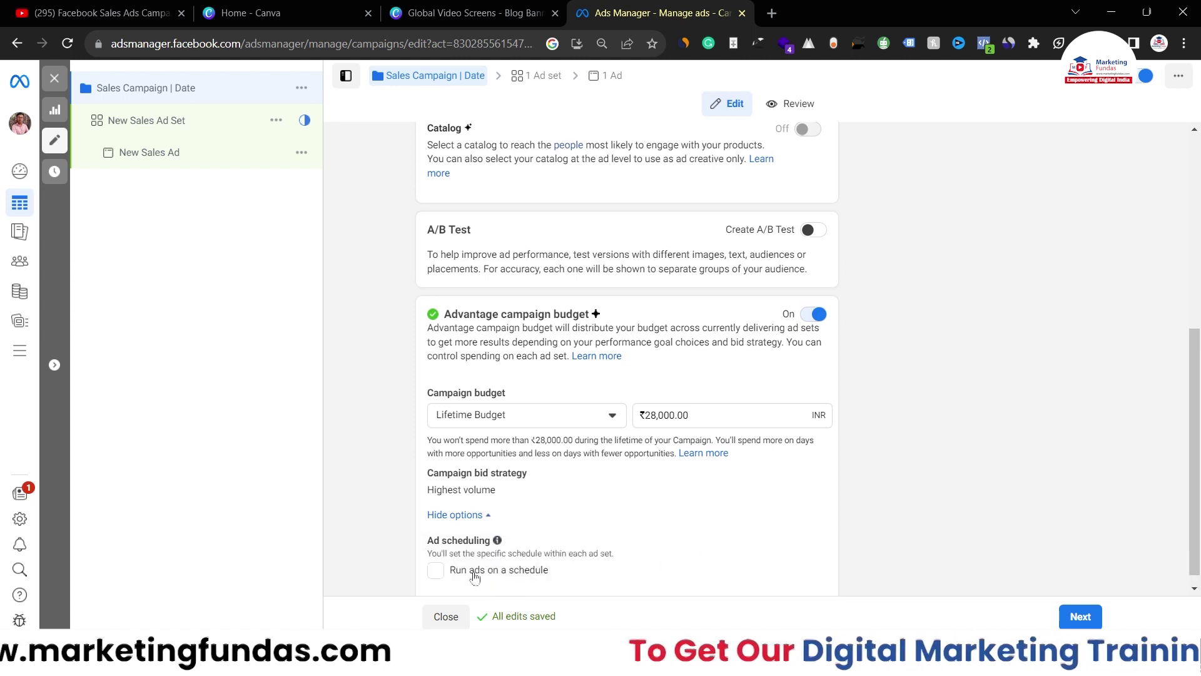
click(436, 571)
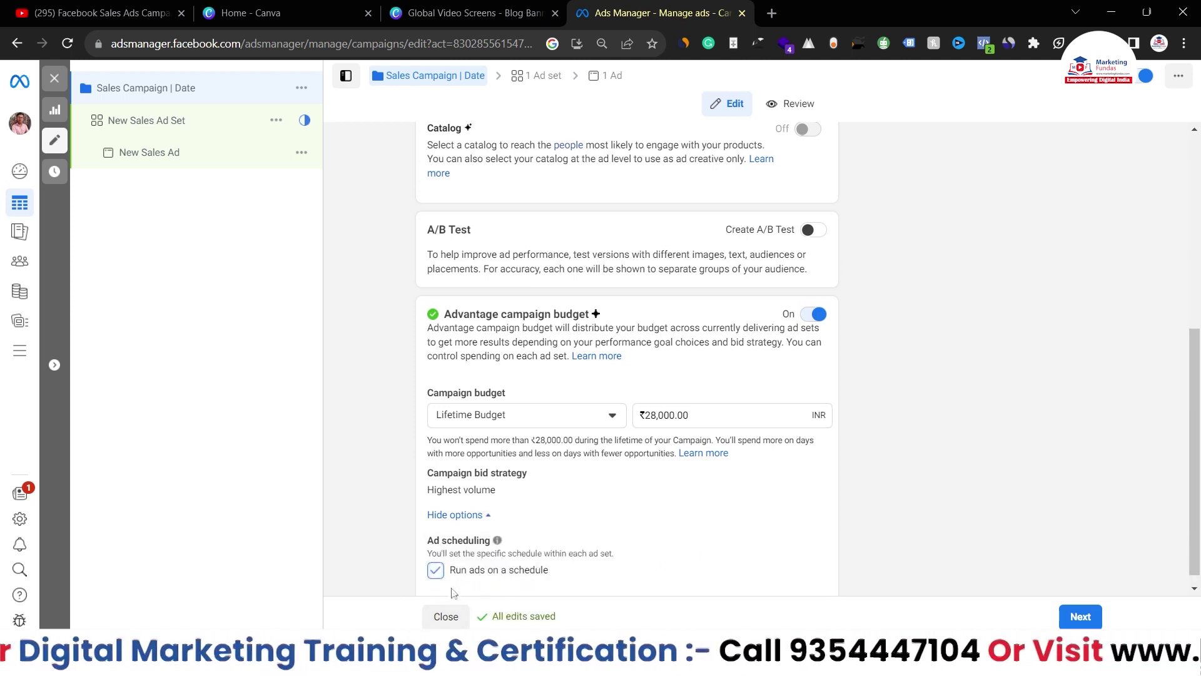
click(178, 130)
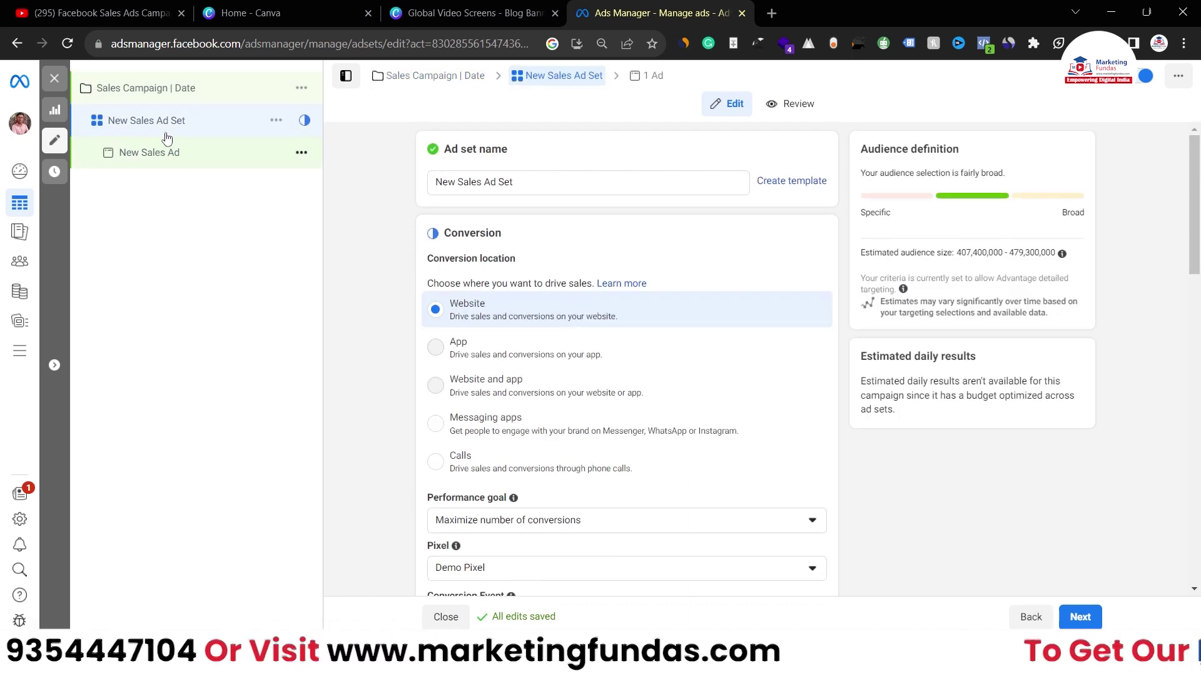
Step: Schedule ads Monday 12am–12pm, Tuesday 3pm–about 11pm, and Wednesday 12am–about 1pm
drag(1199, 181, 1199, 376)
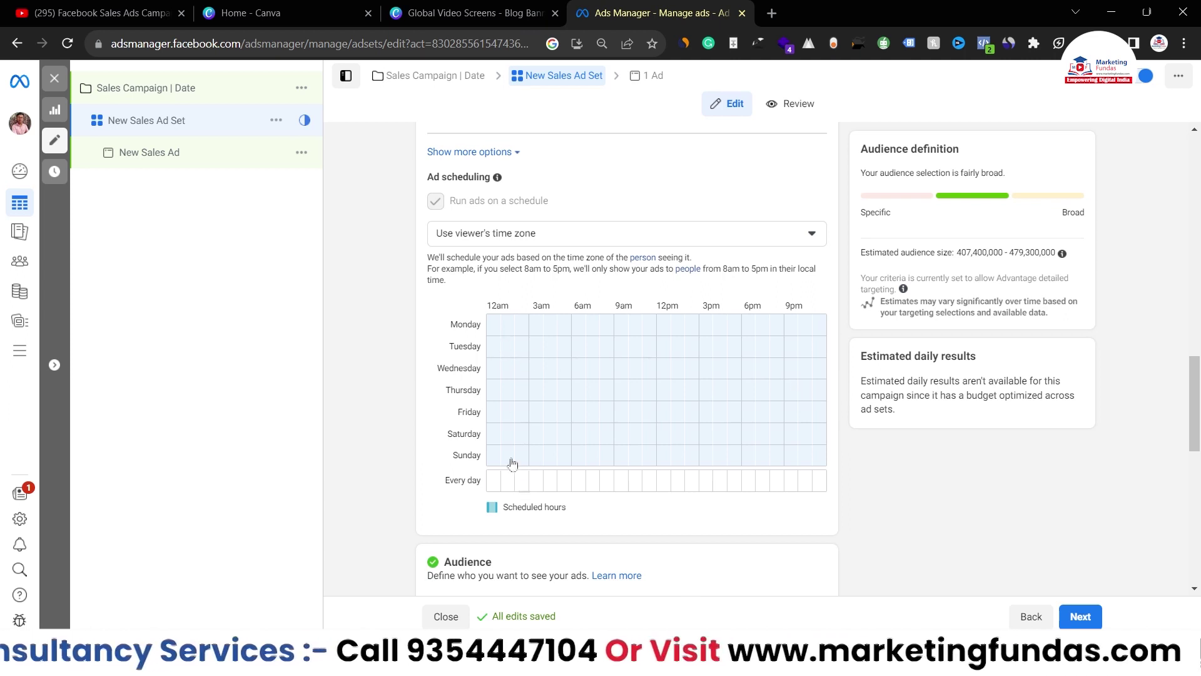
drag(493, 323, 652, 332)
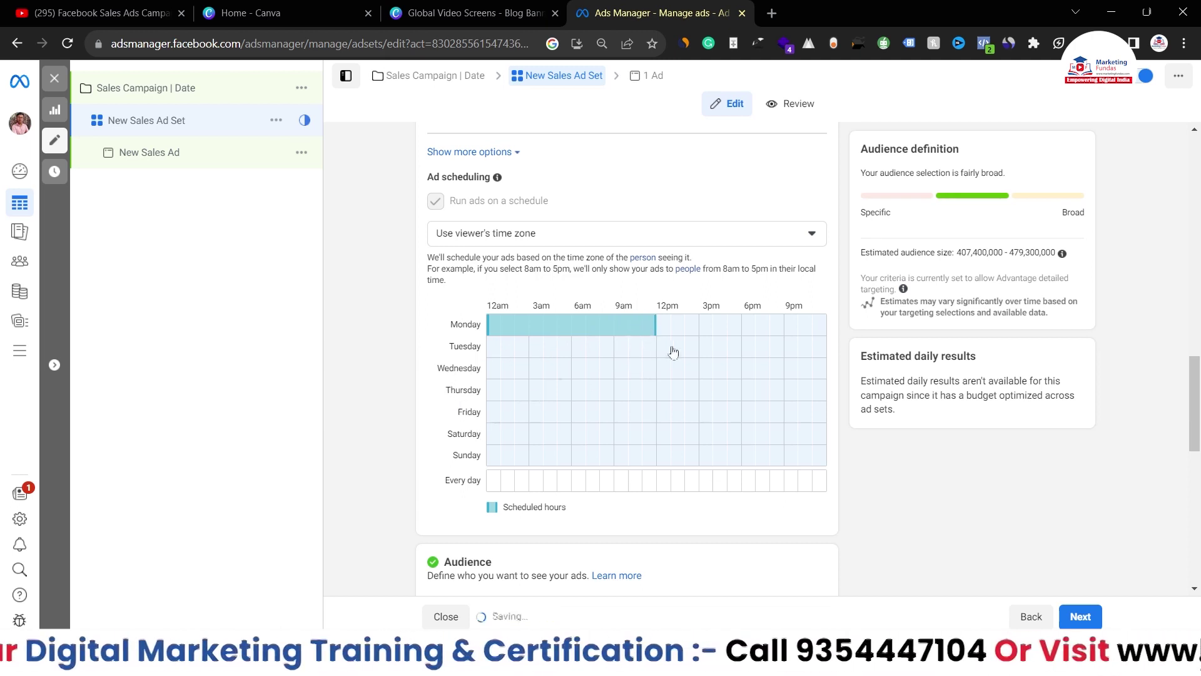
drag(709, 358, 803, 357)
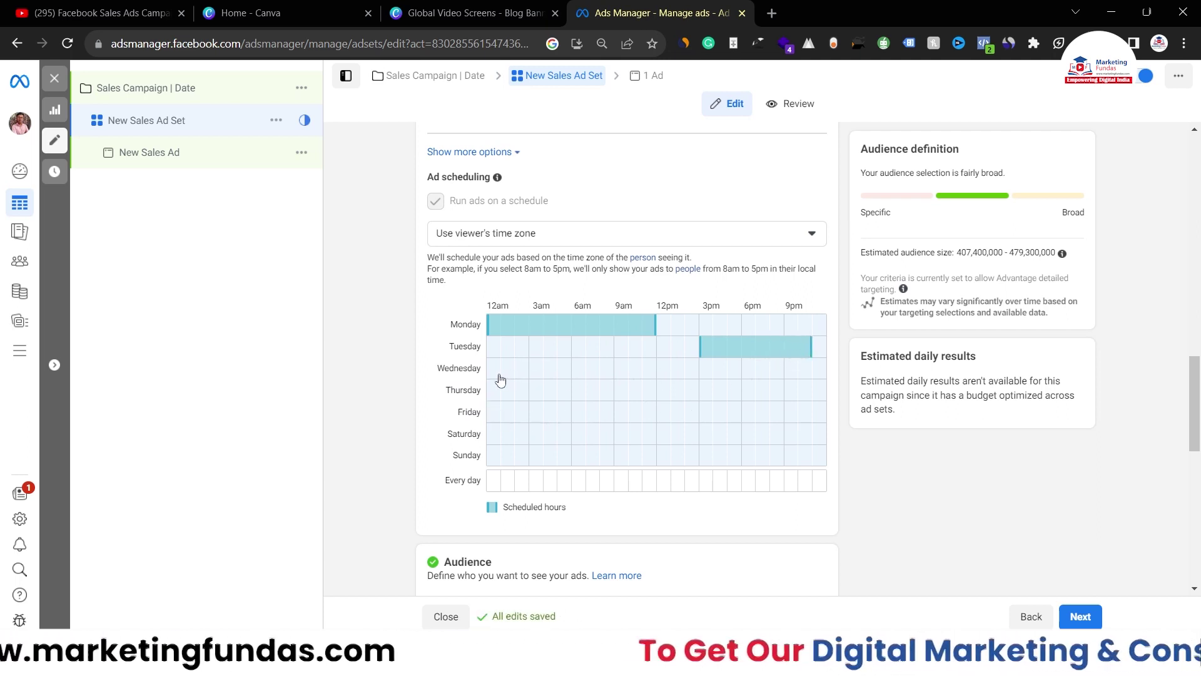
drag(499, 379, 658, 382)
scroll(528, 397, up, 3)
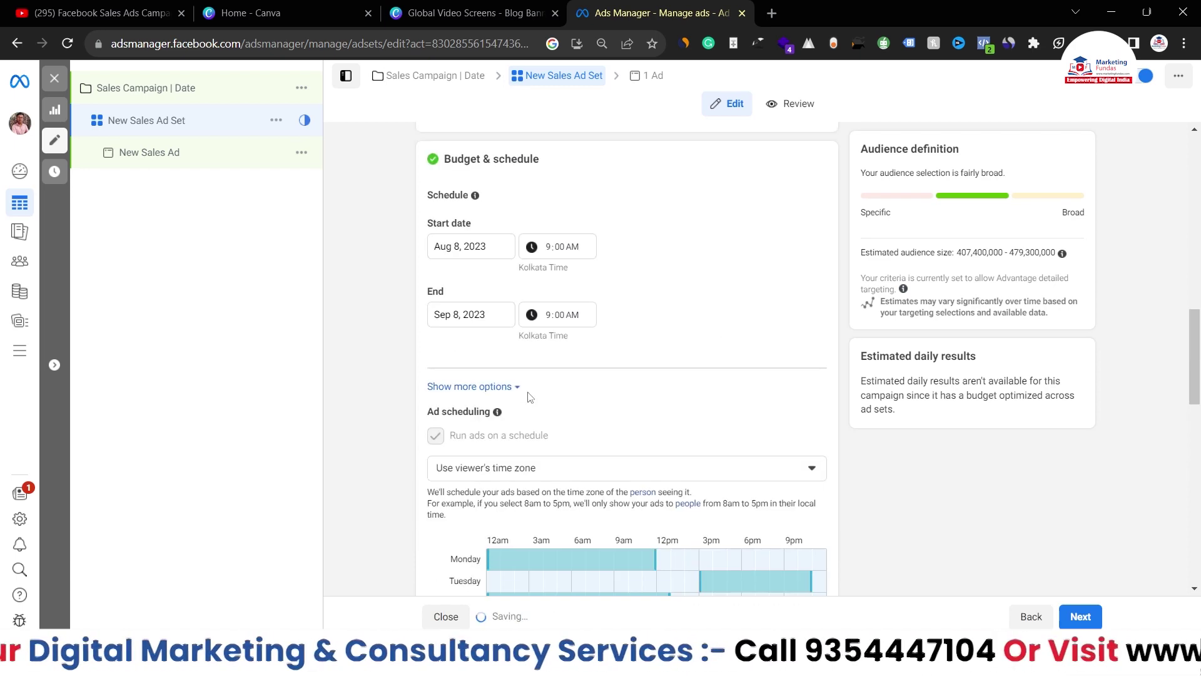
scroll(288, 264, up, 4)
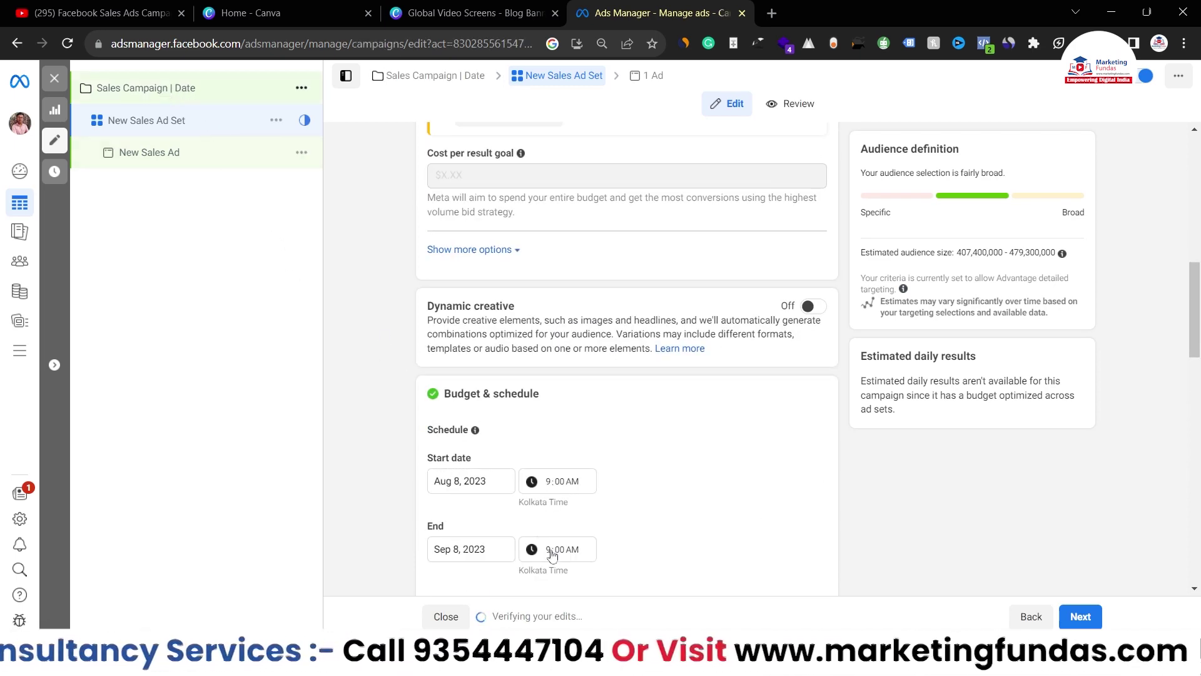
scroll(335, 332, up, 10)
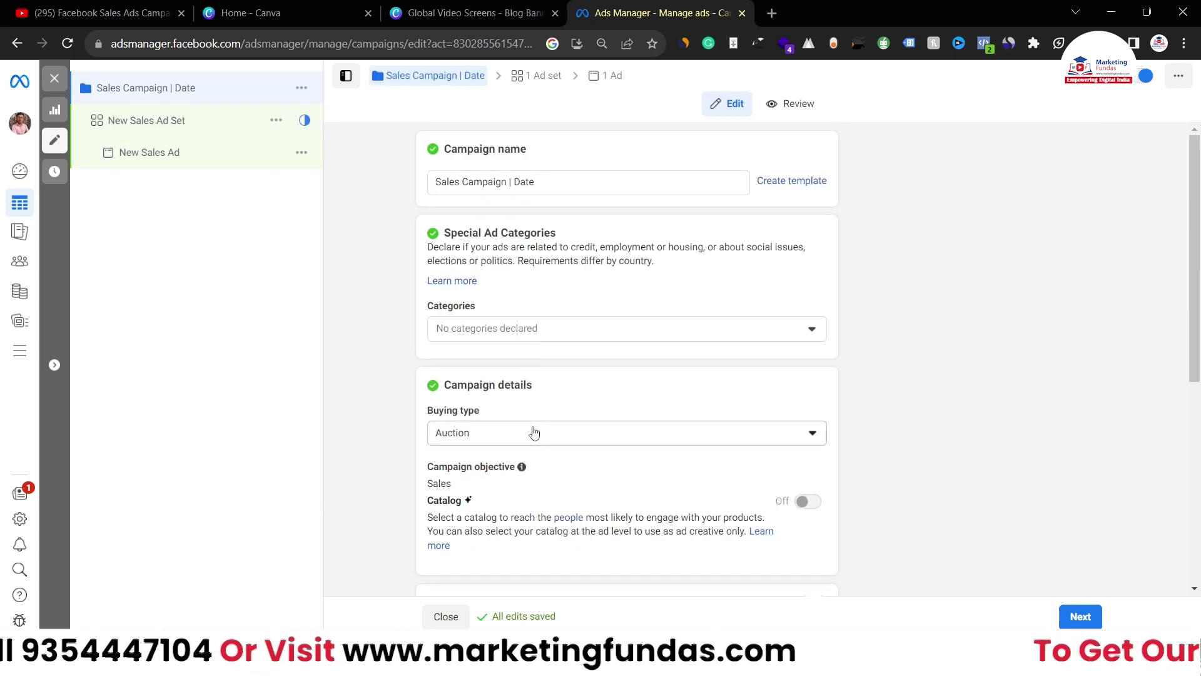
scroll(663, 540, down, 6)
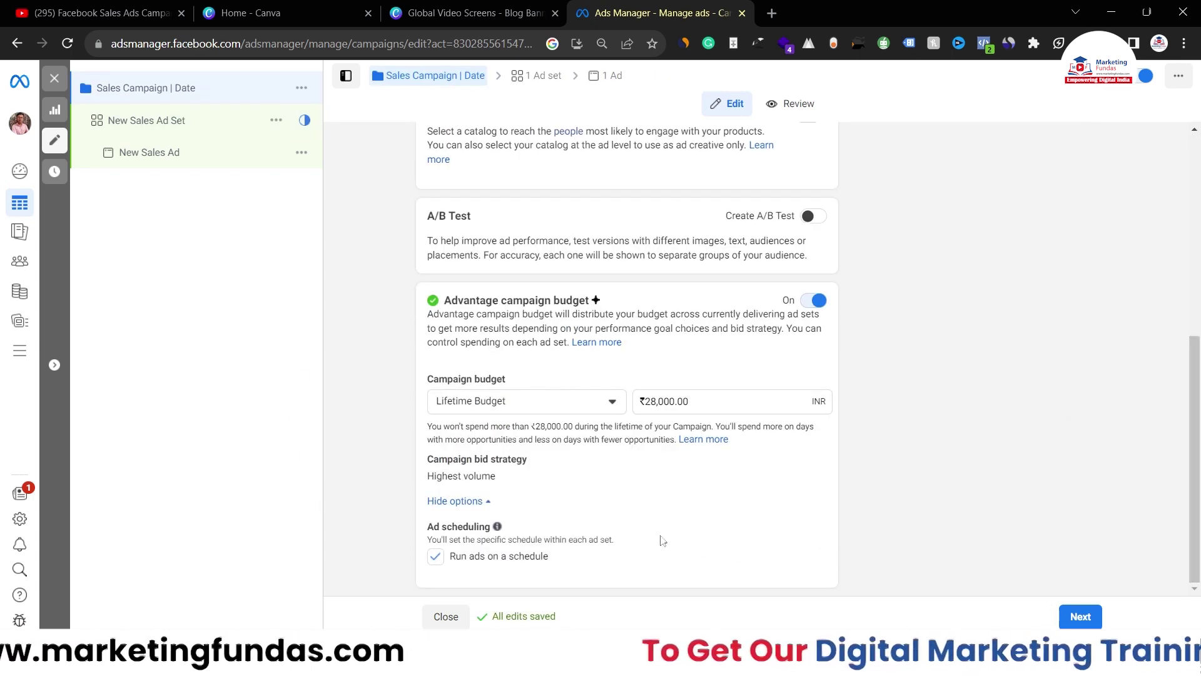
click(1080, 616)
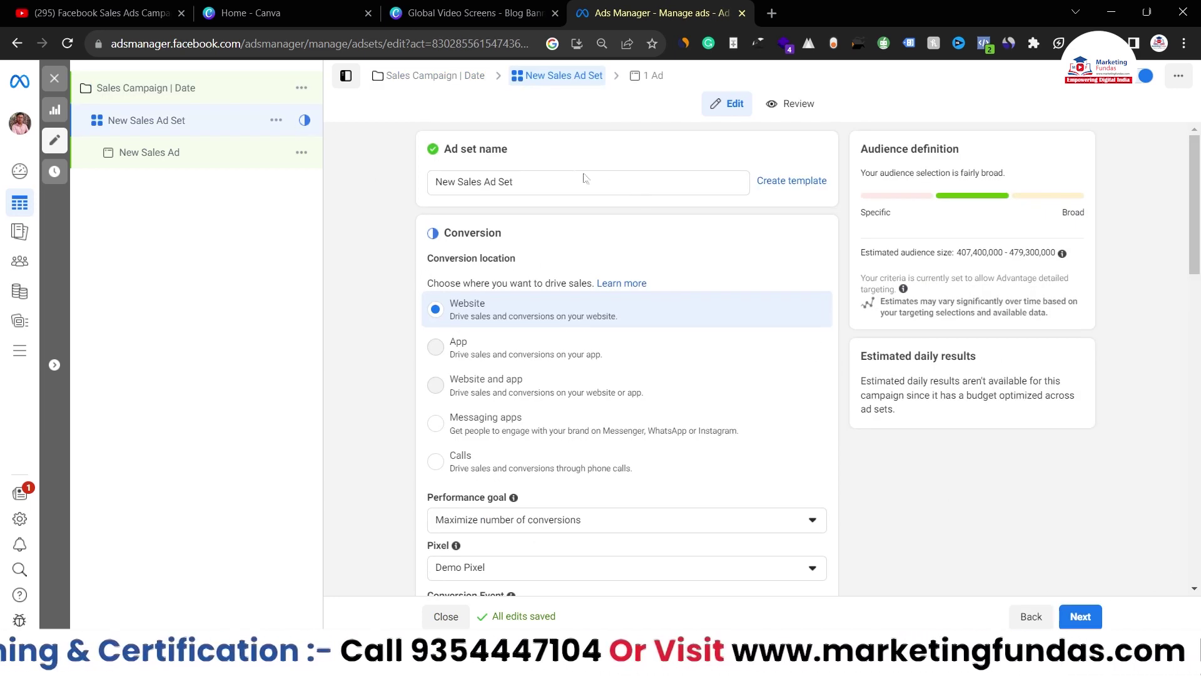
Step: Rename the ad set from 'New Sales Ad Set' to 'Sales Ad Set | Date'
drag(529, 179, 418, 184)
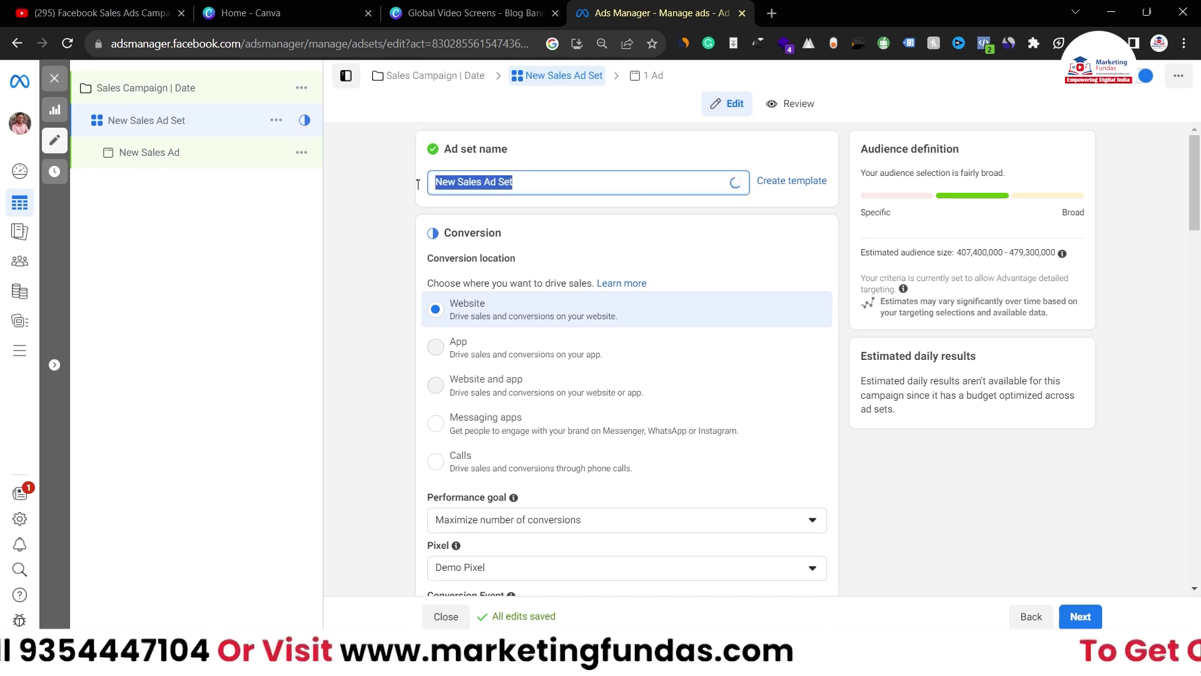
double_click(456, 183)
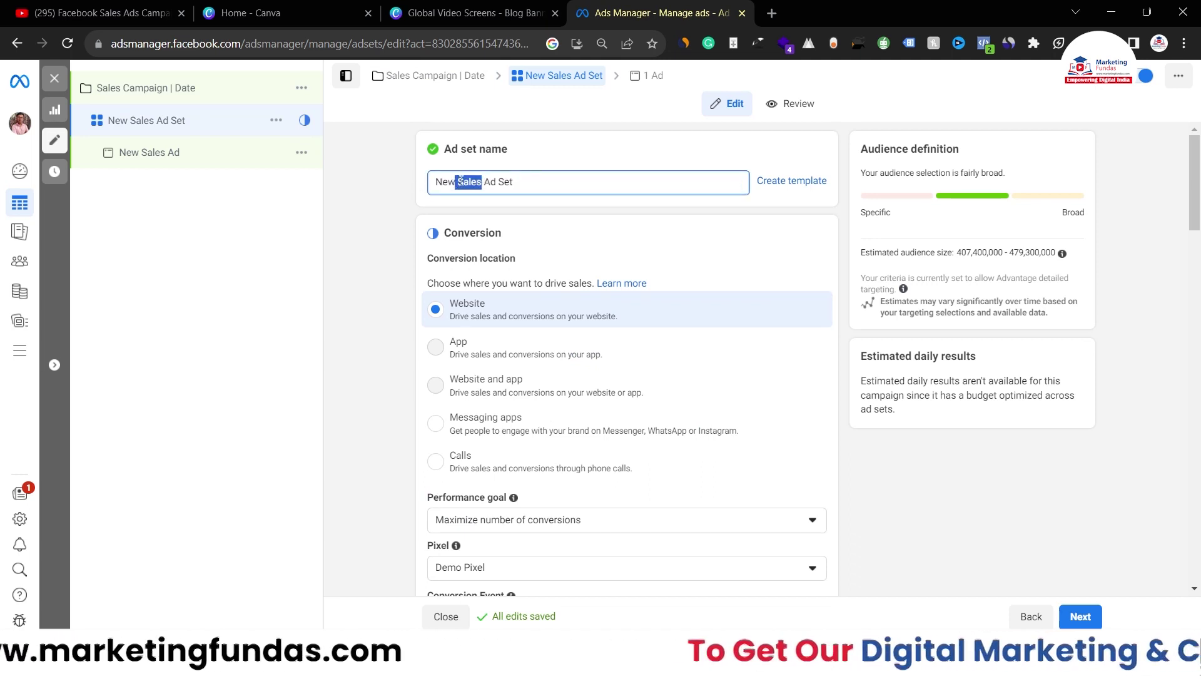
click(453, 180)
drag(459, 180, 422, 189)
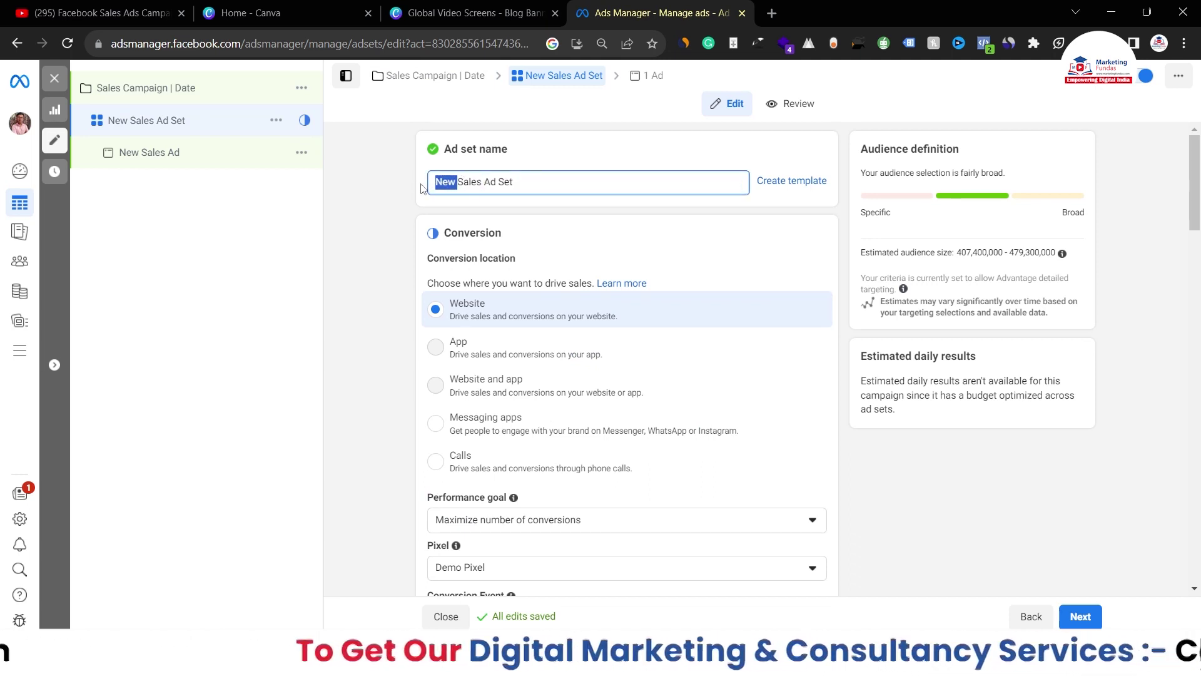
key(BackSpace)
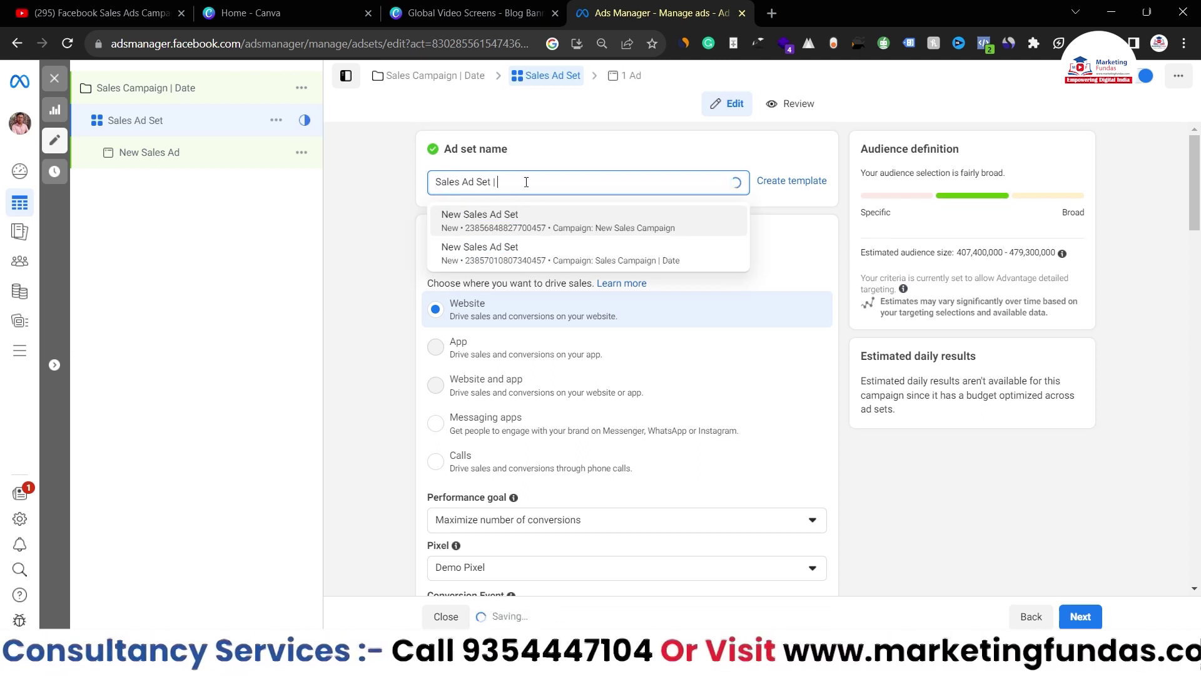
text(| Date)
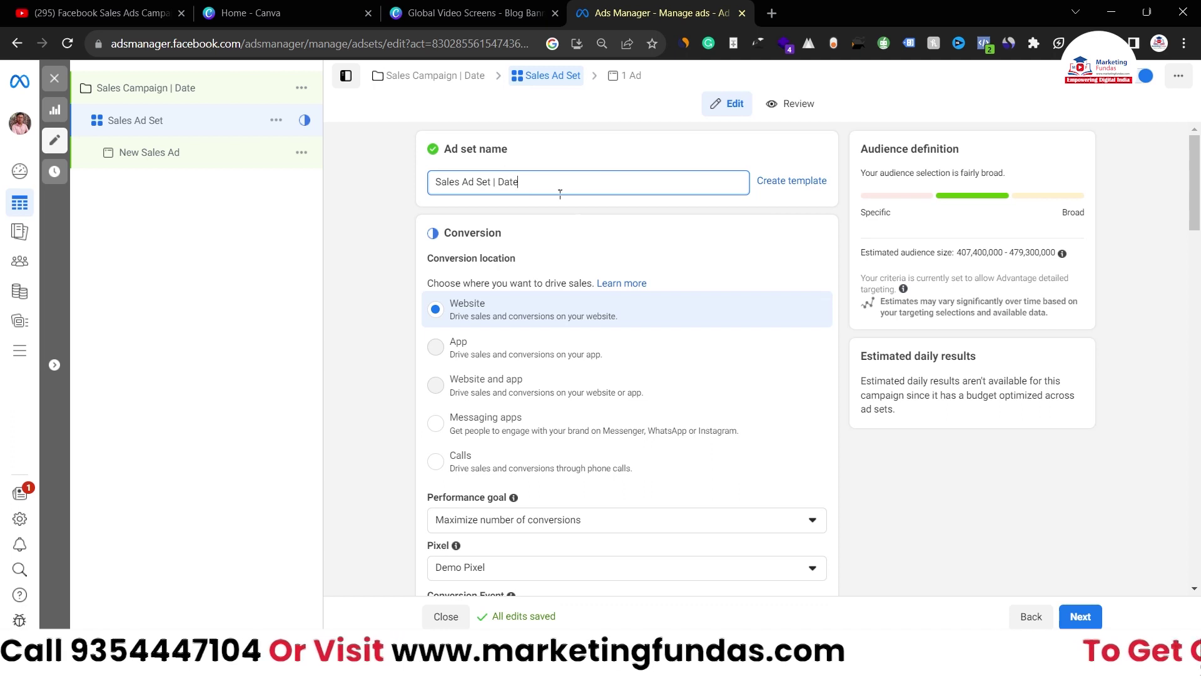
click(370, 286)
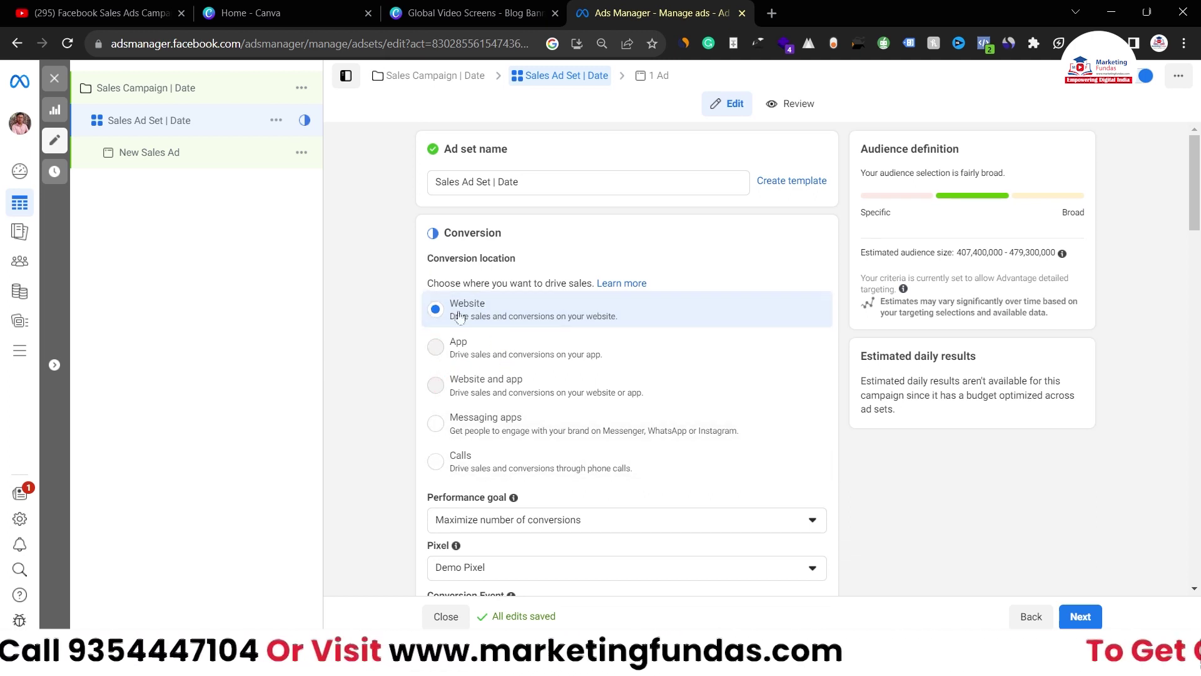
Step: Keep Maximize number of conversions as the ad set's performance goal
scroll(459, 316, down, 4)
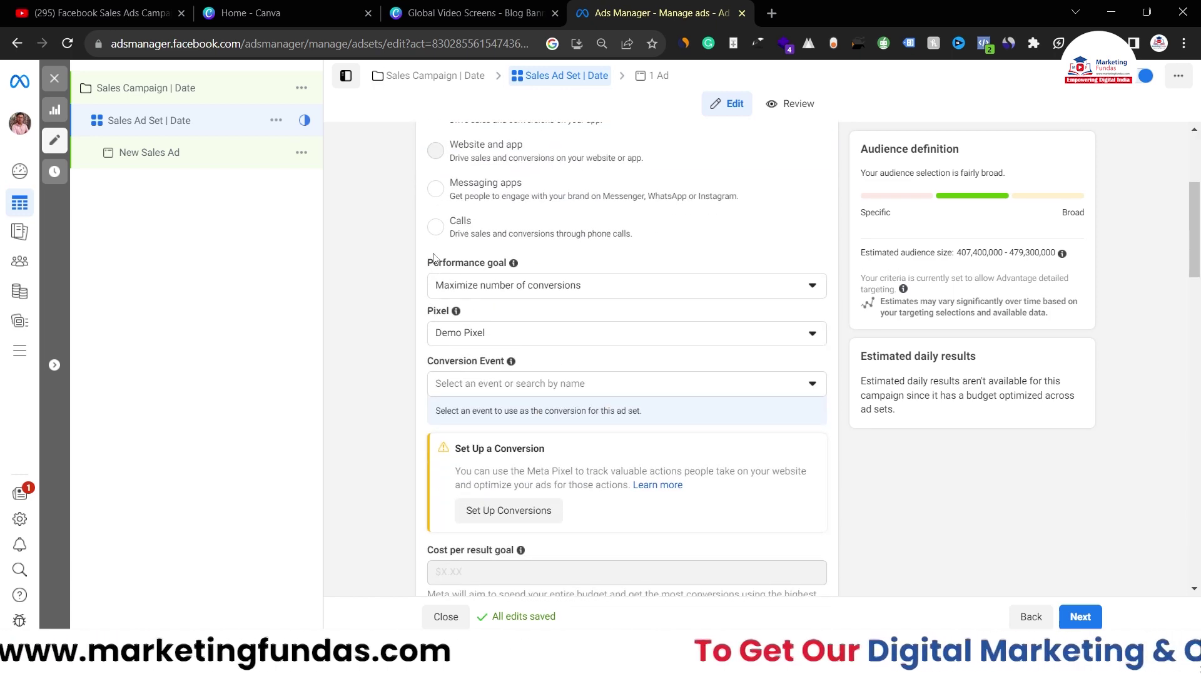
drag(429, 263, 485, 264)
click(474, 293)
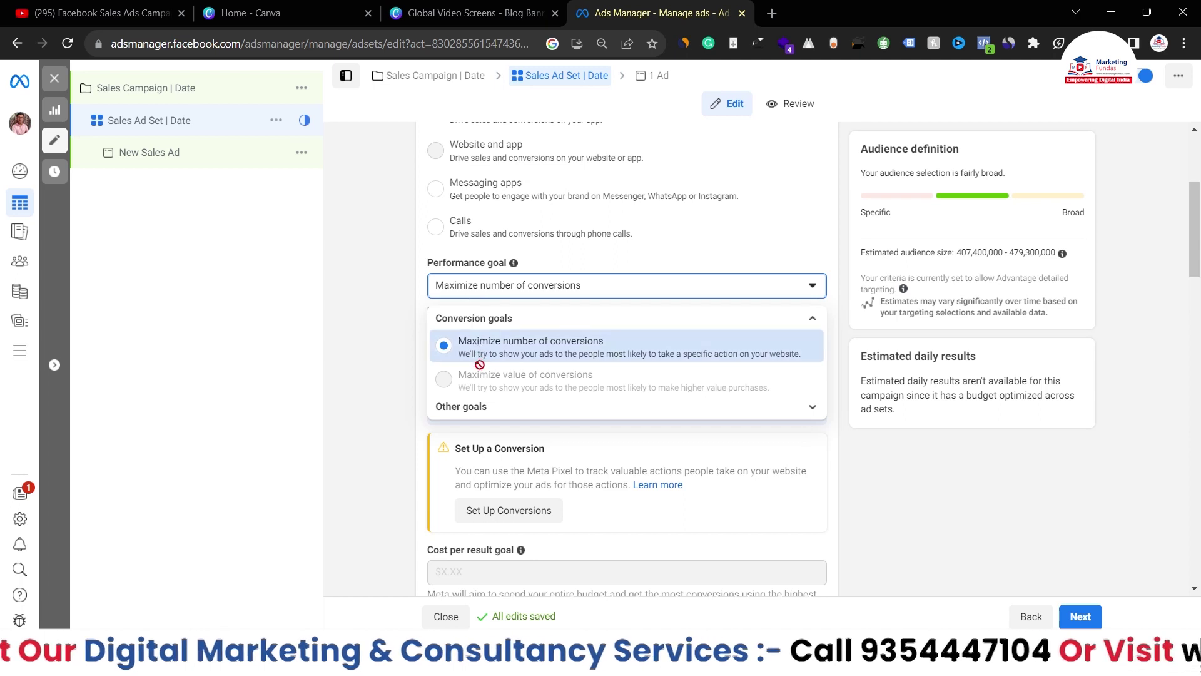
mouse_move(452, 389)
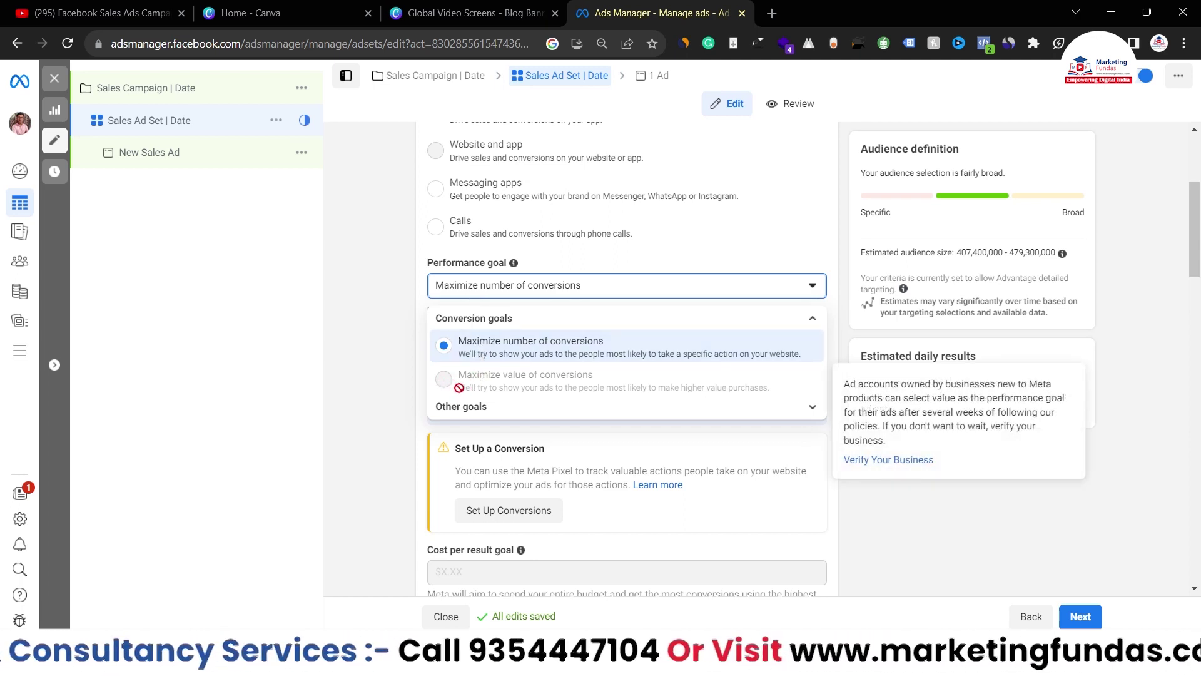
click(461, 374)
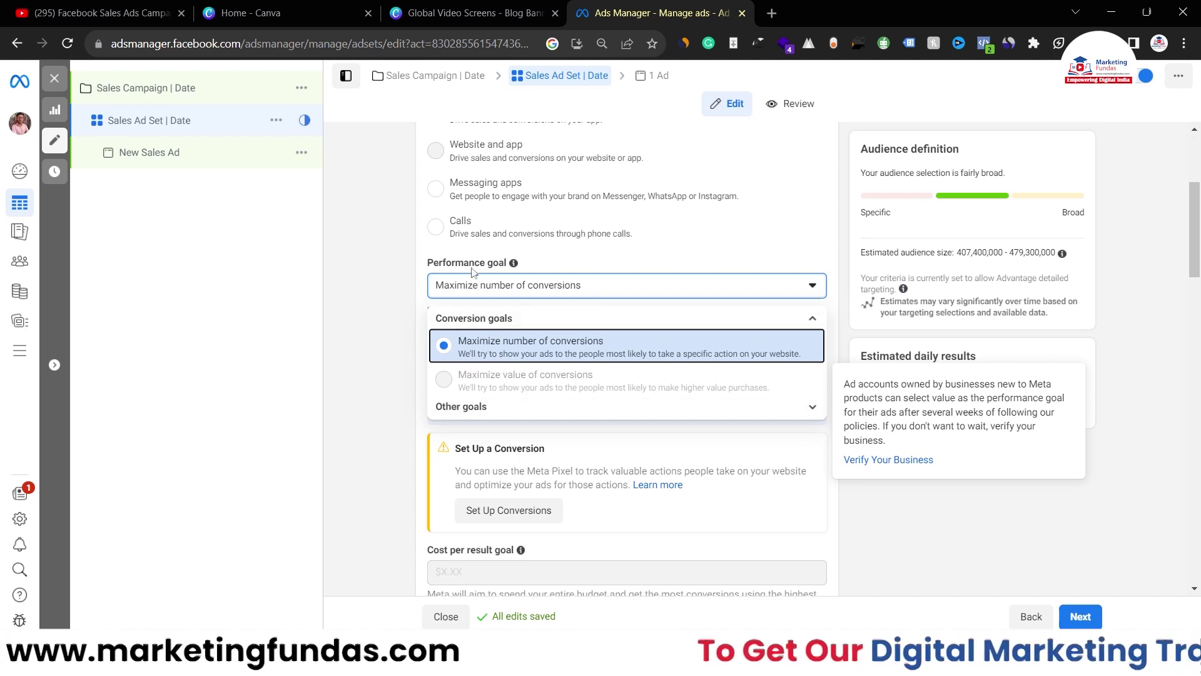
click(426, 354)
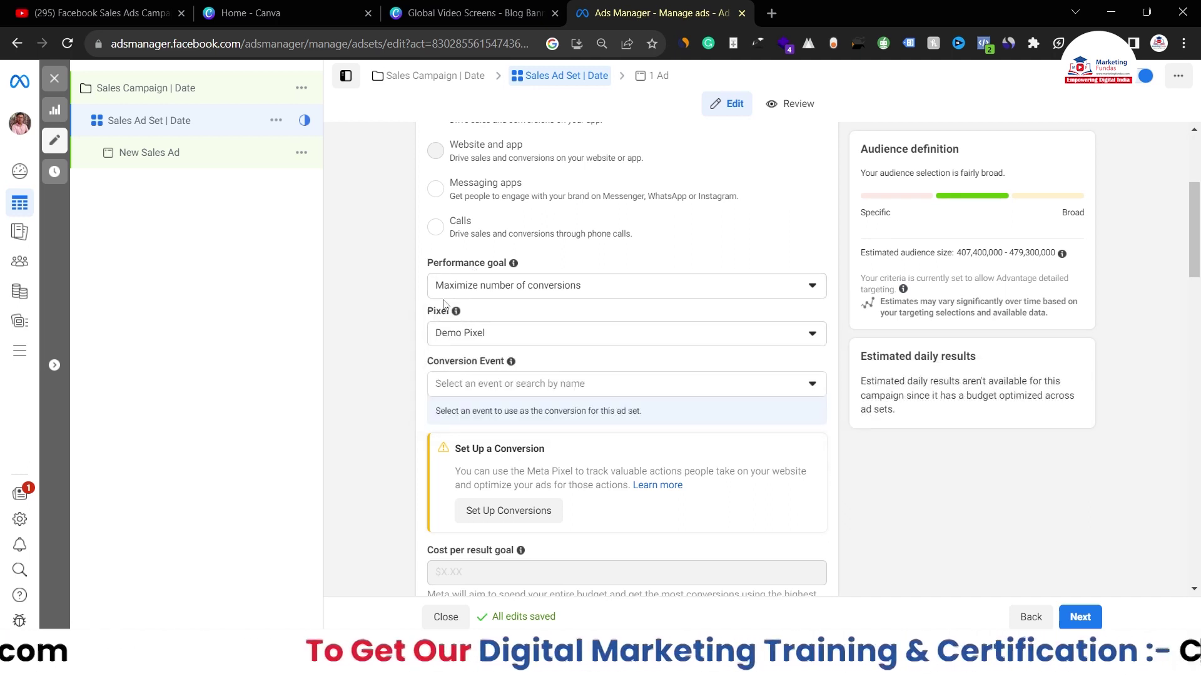
Step: Set Purchase as the conversion event tracked through Demo Pixel
click(510, 343)
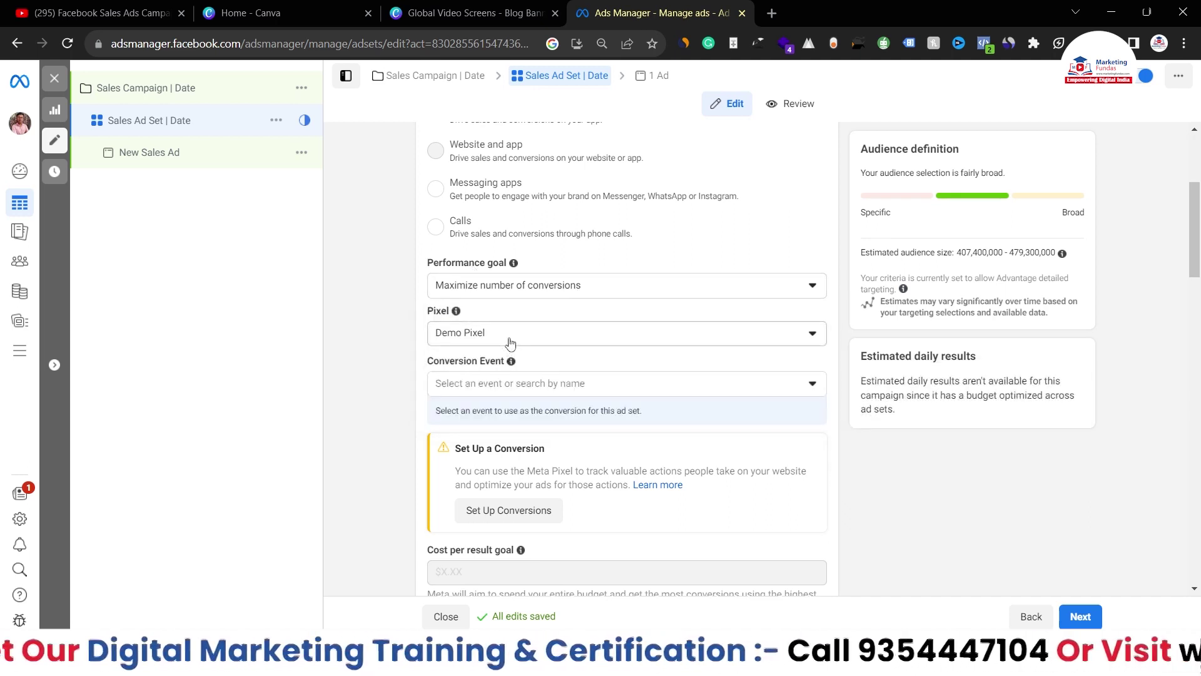
click(511, 343)
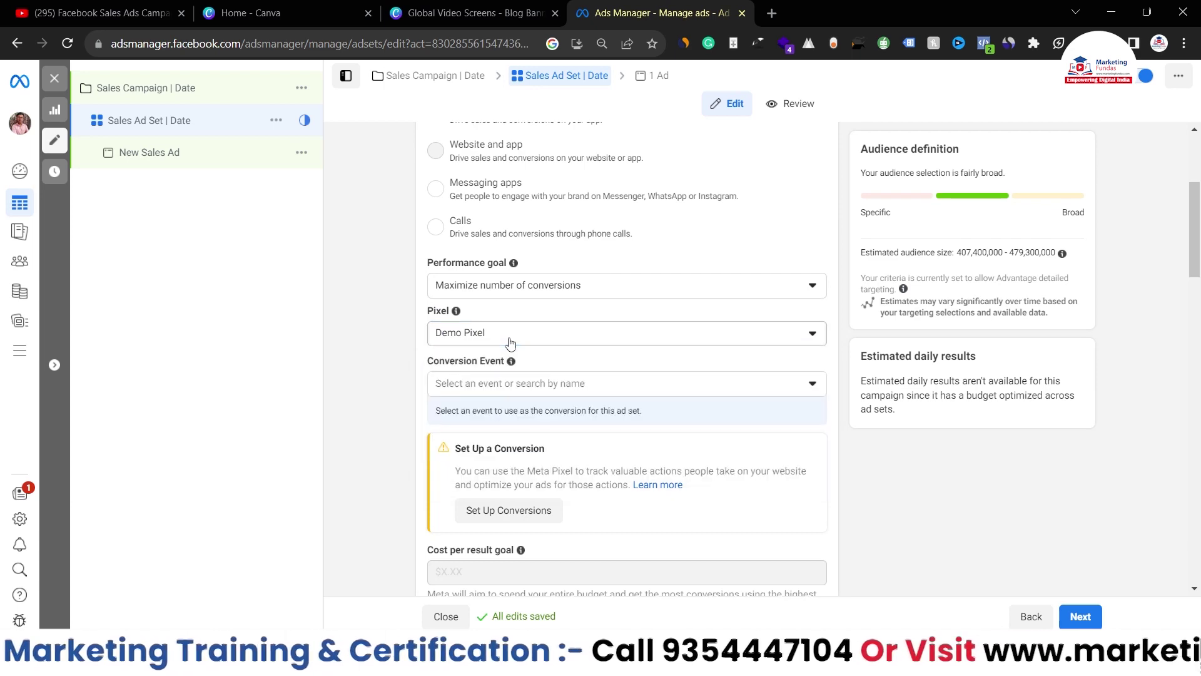
click(457, 388)
scroll(538, 269, up, 3)
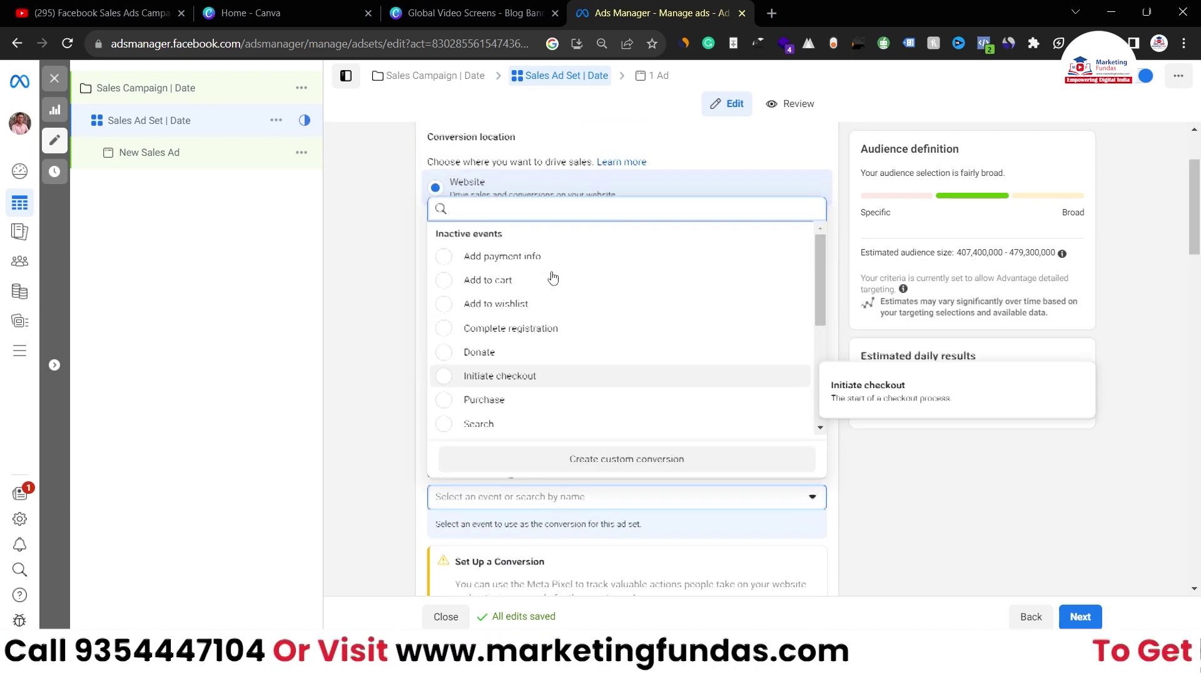
mouse_move(824, 290)
mouse_down()
mouse_move(814, 330)
mouse_move(814, 299)
mouse_up()
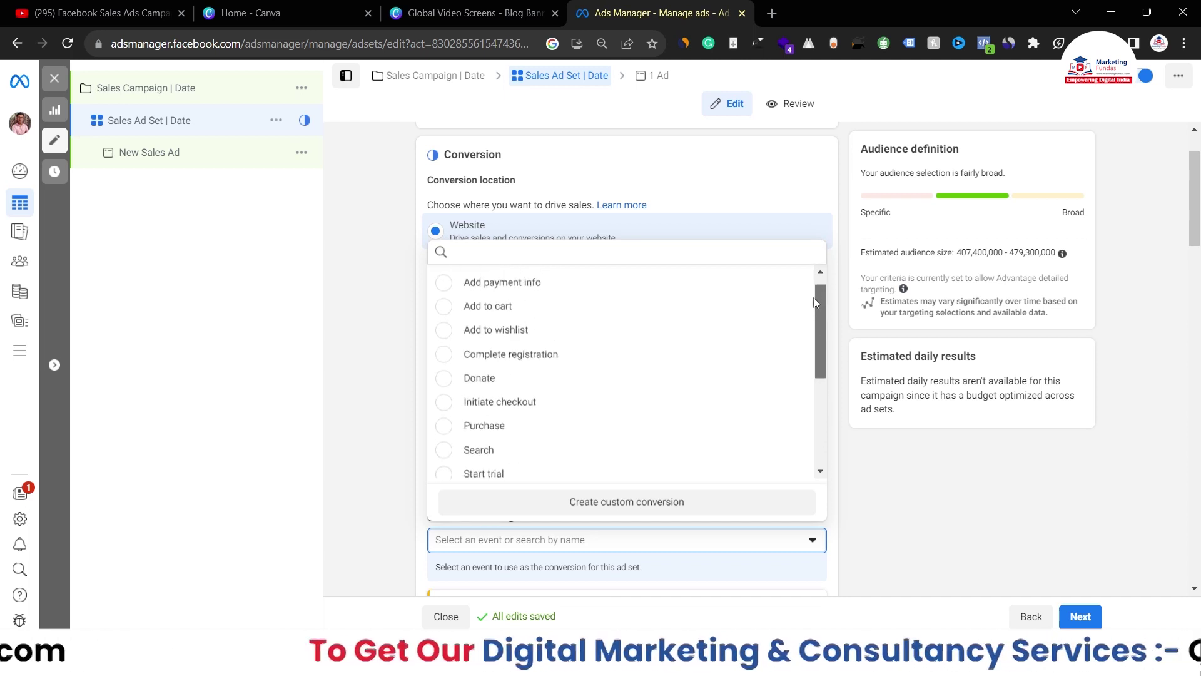
scroll(741, 357, down, 1)
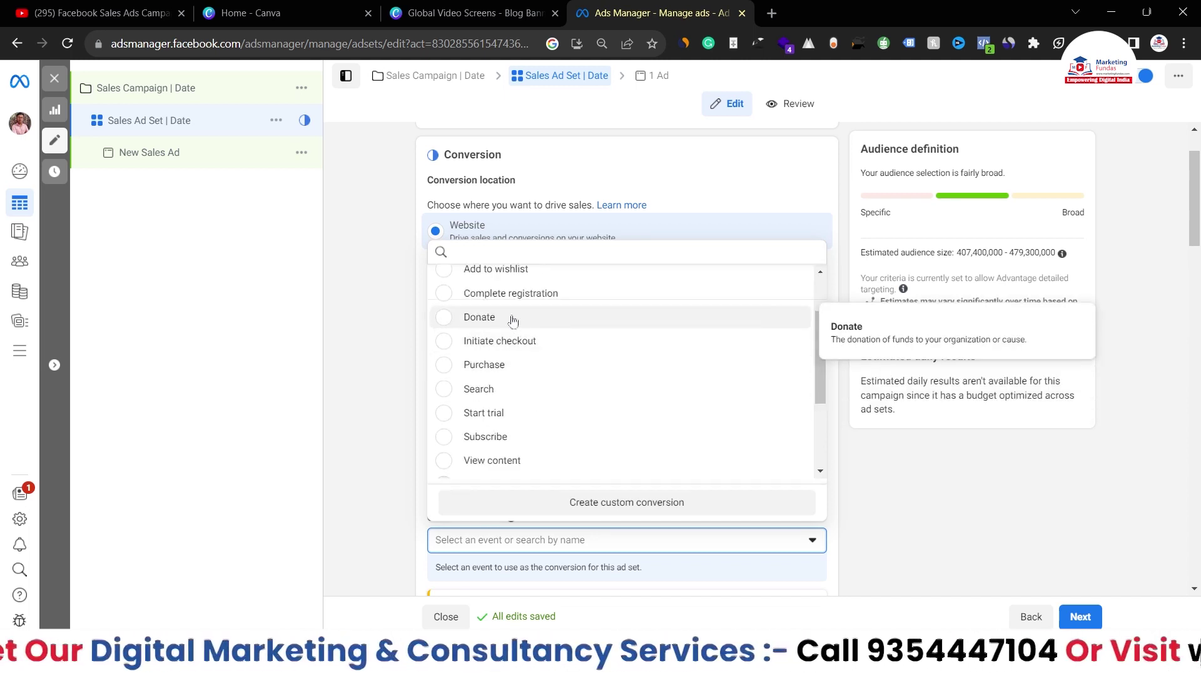
key(Return)
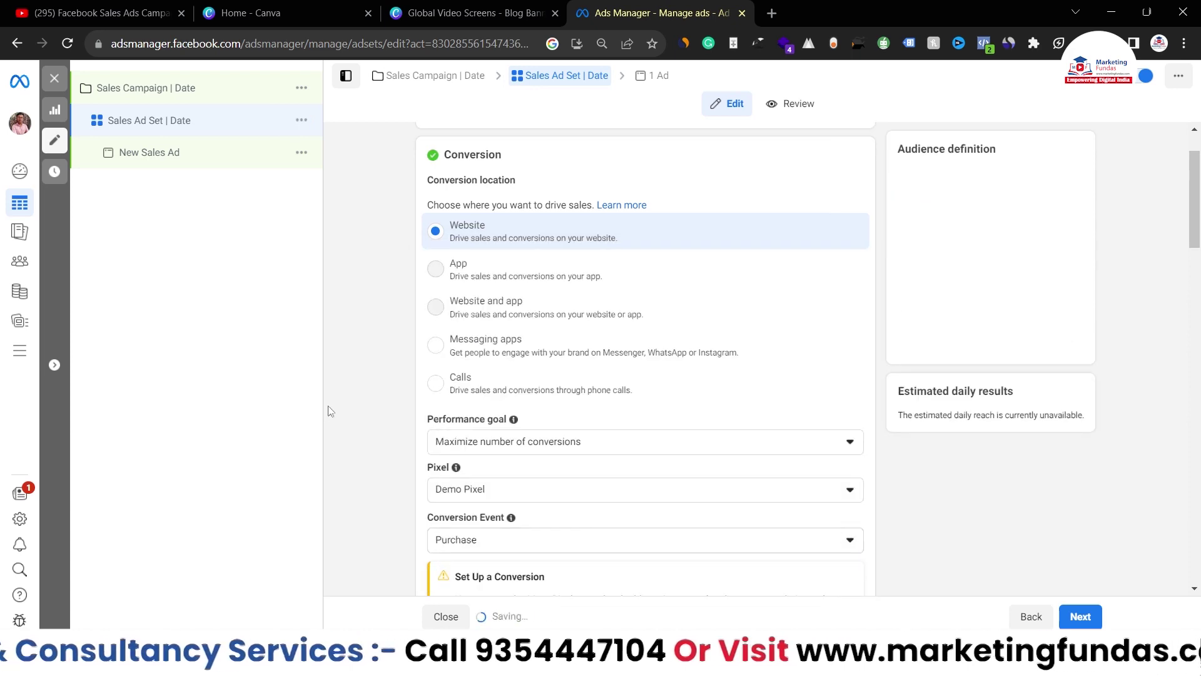
scroll(377, 420, down, 2)
scroll(378, 420, down, 2)
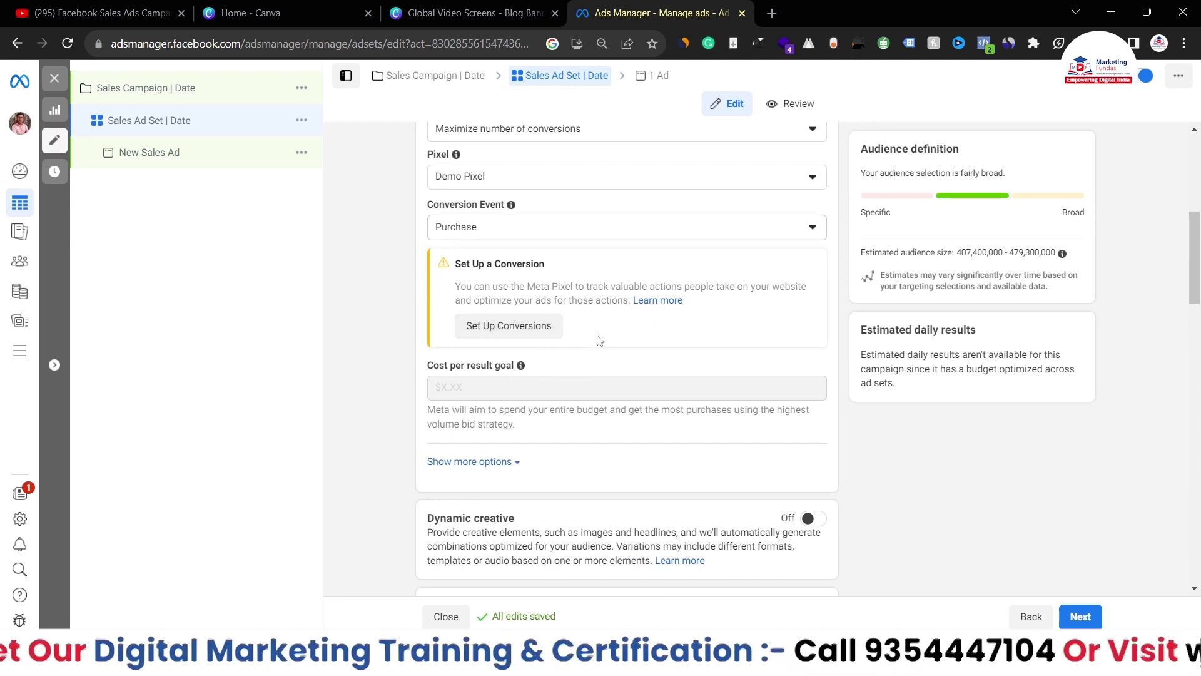
scroll(501, 269, up, 2)
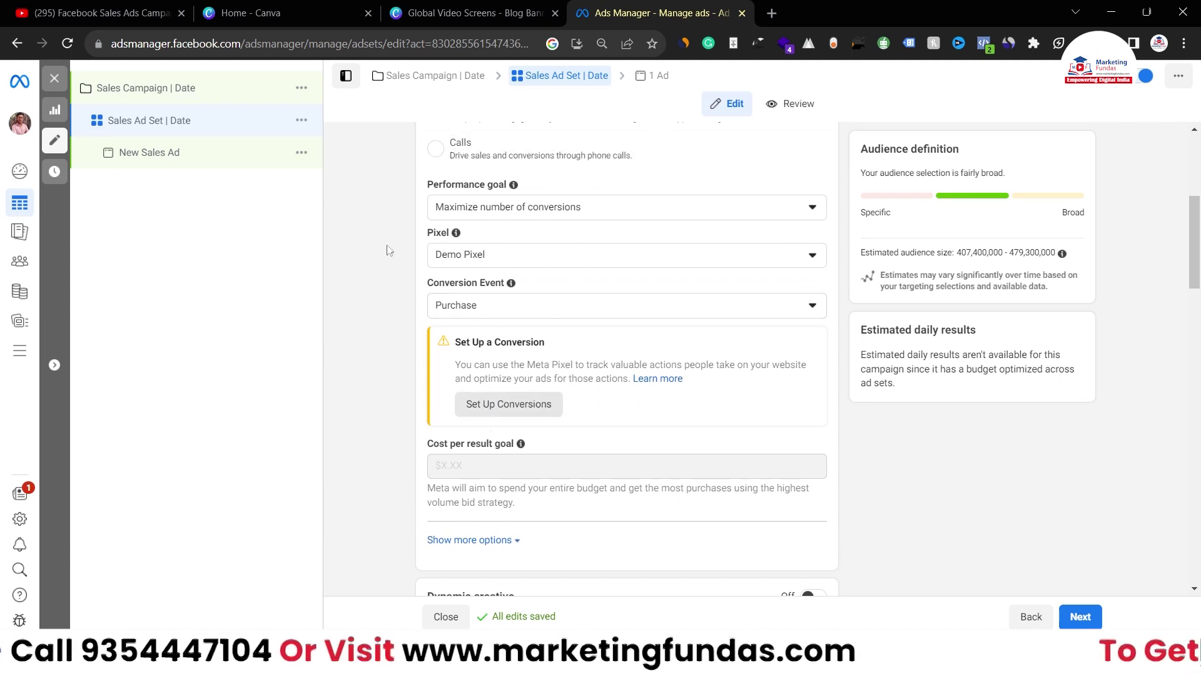
click(510, 256)
click(500, 255)
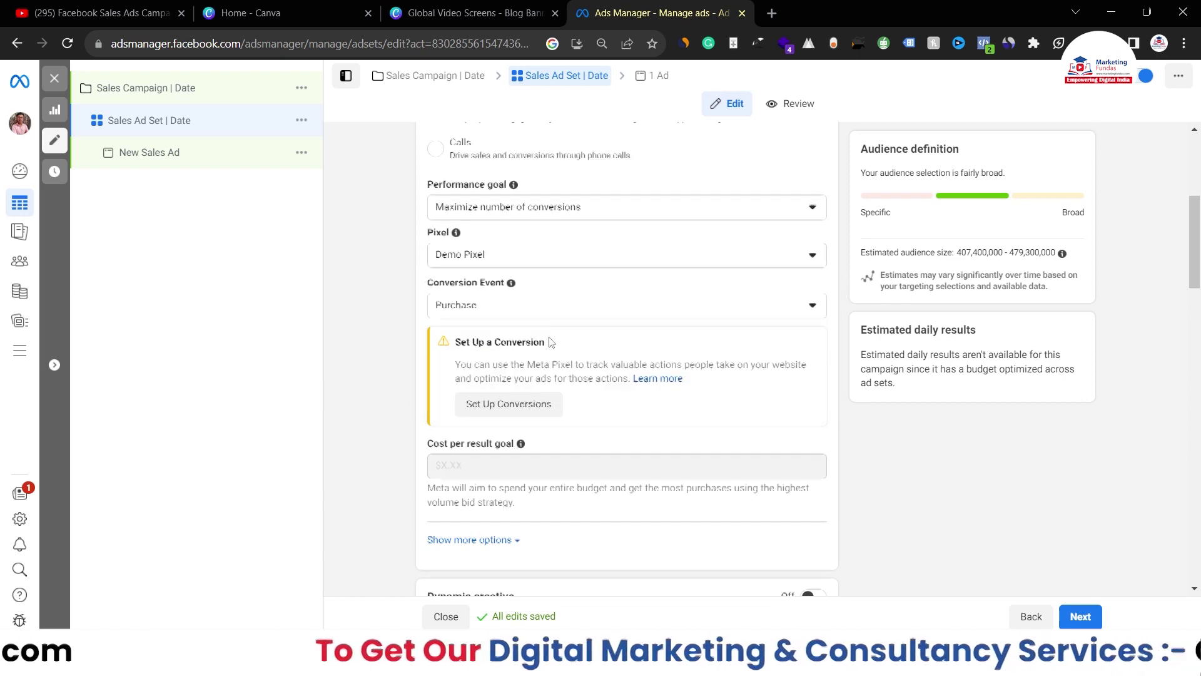
scroll(470, 250, down, 5)
scroll(467, 248, up, 1)
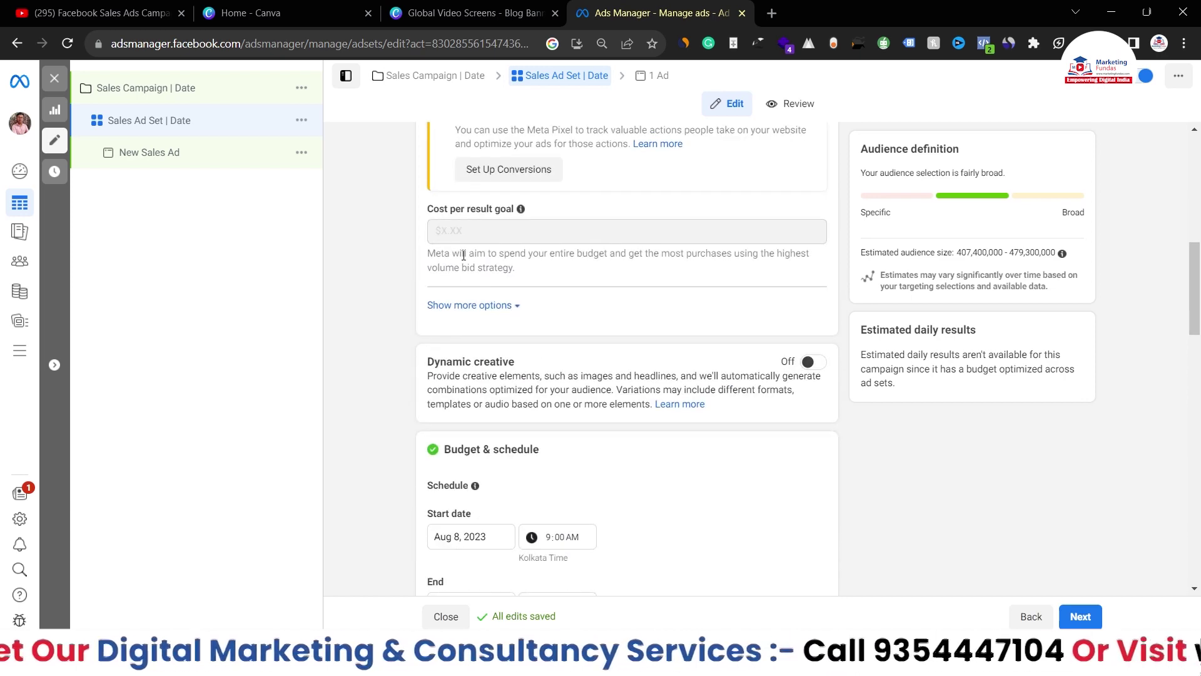
scroll(464, 255, up, 2)
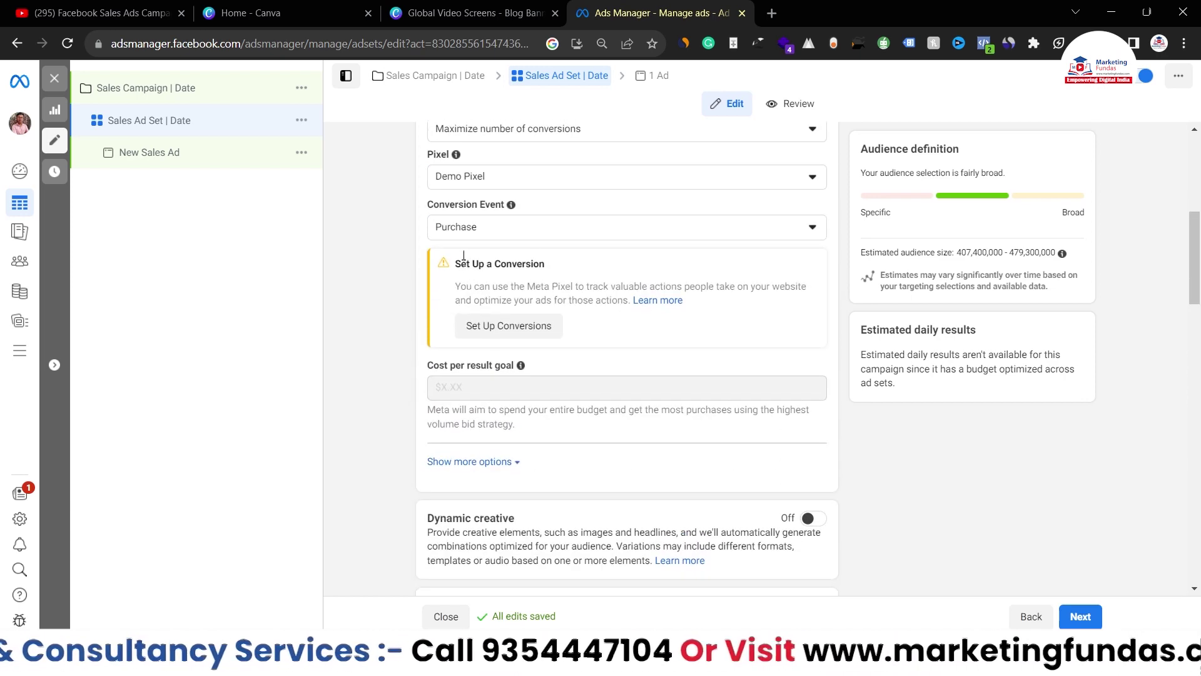
drag(428, 366, 511, 376)
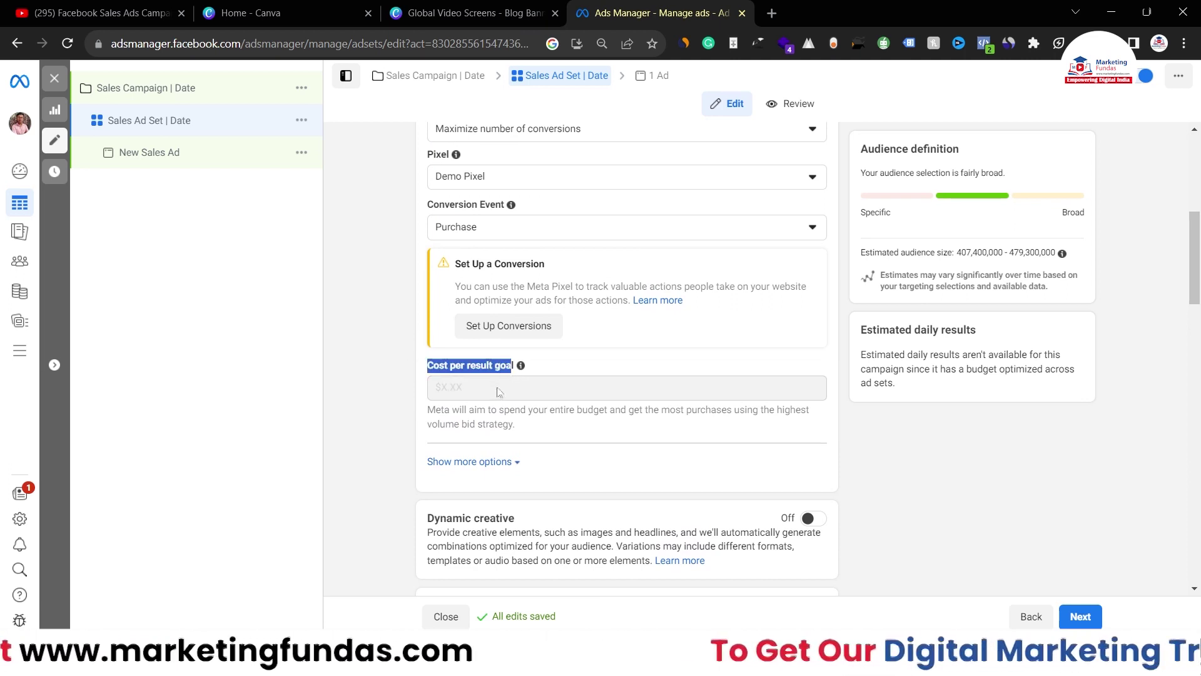
mouse_move(498, 395)
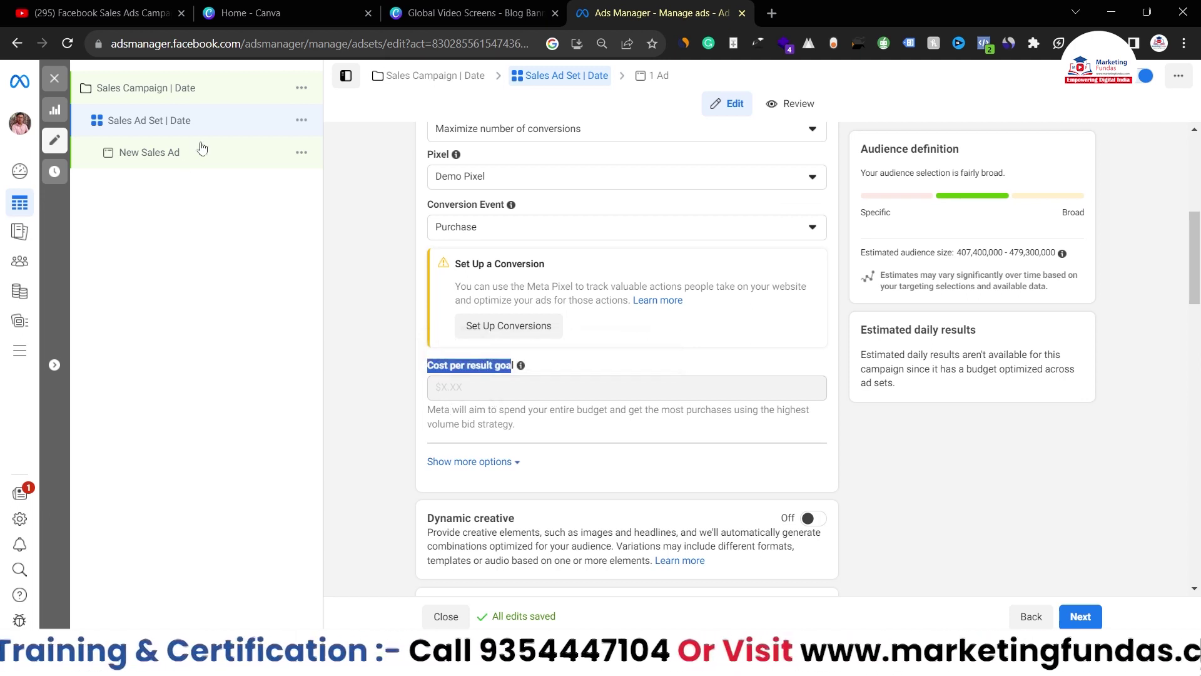
scroll(481, 392, down, 1)
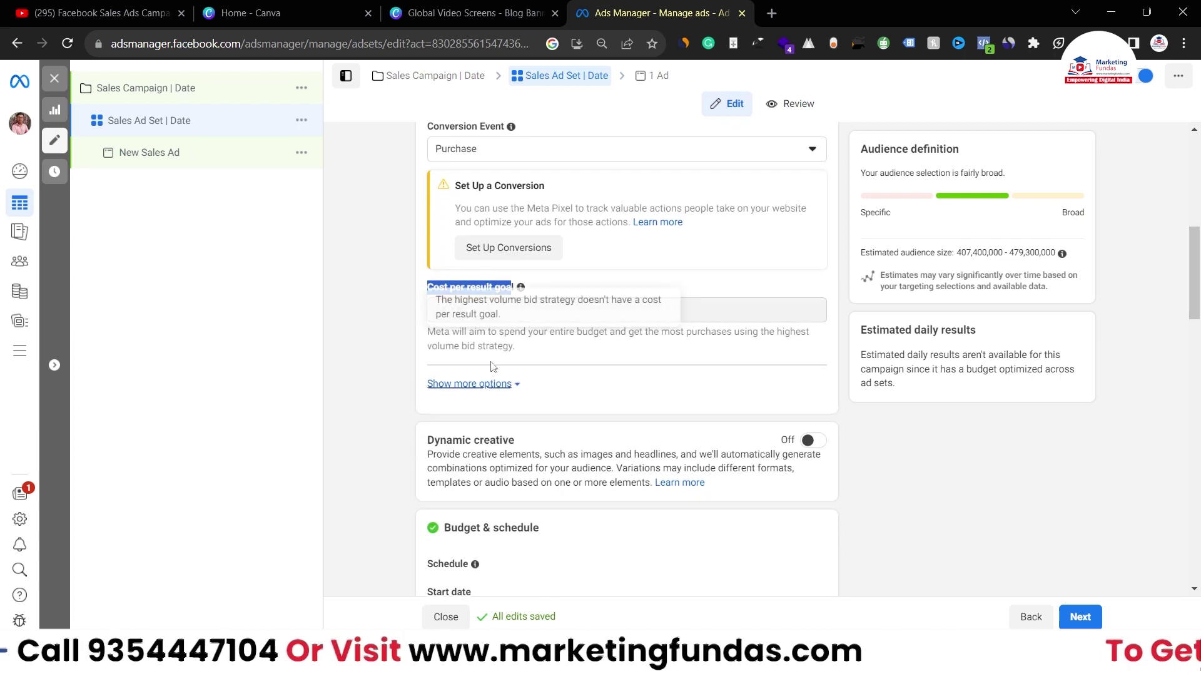
Step: Keep 7-day click or 1-day view attribution, leaving Impression charging and Dynamic creative off
click(479, 387)
scroll(464, 401, down, 2)
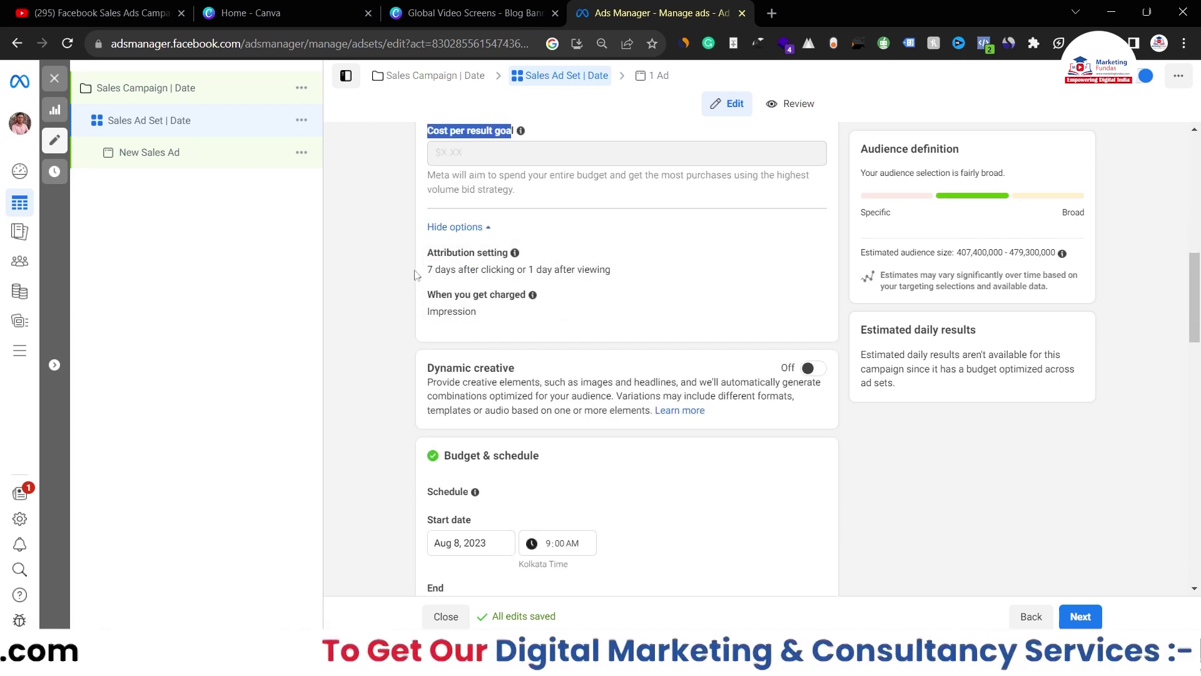
drag(425, 258, 497, 261)
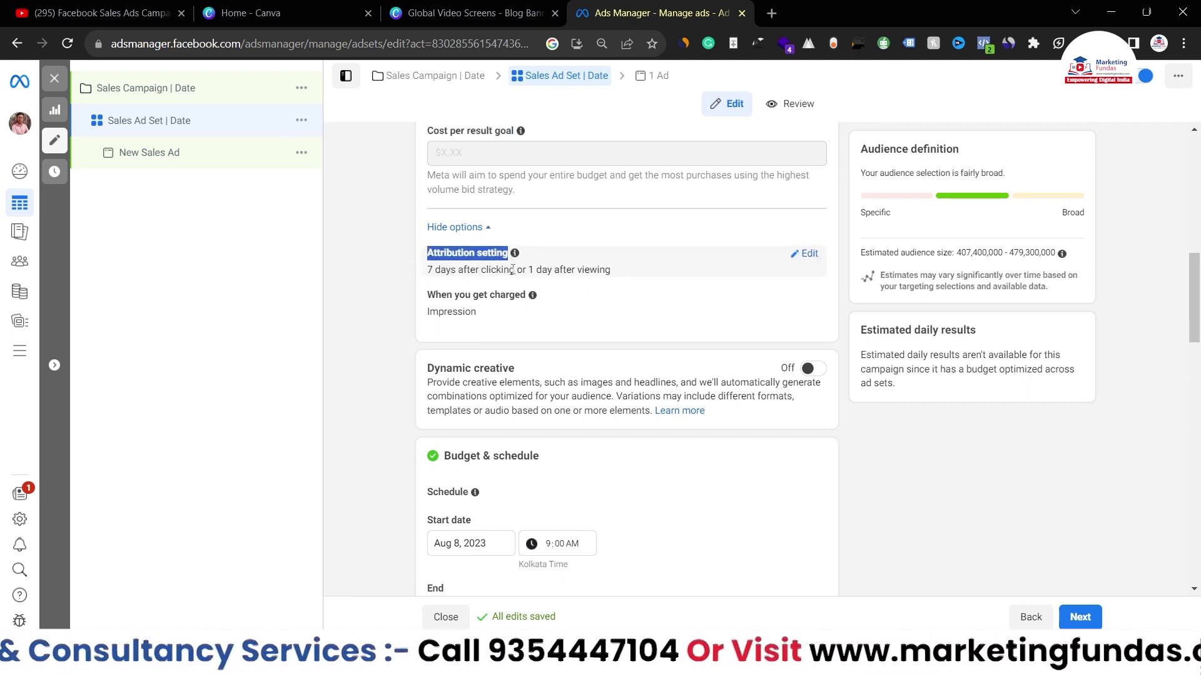
click(808, 253)
click(628, 277)
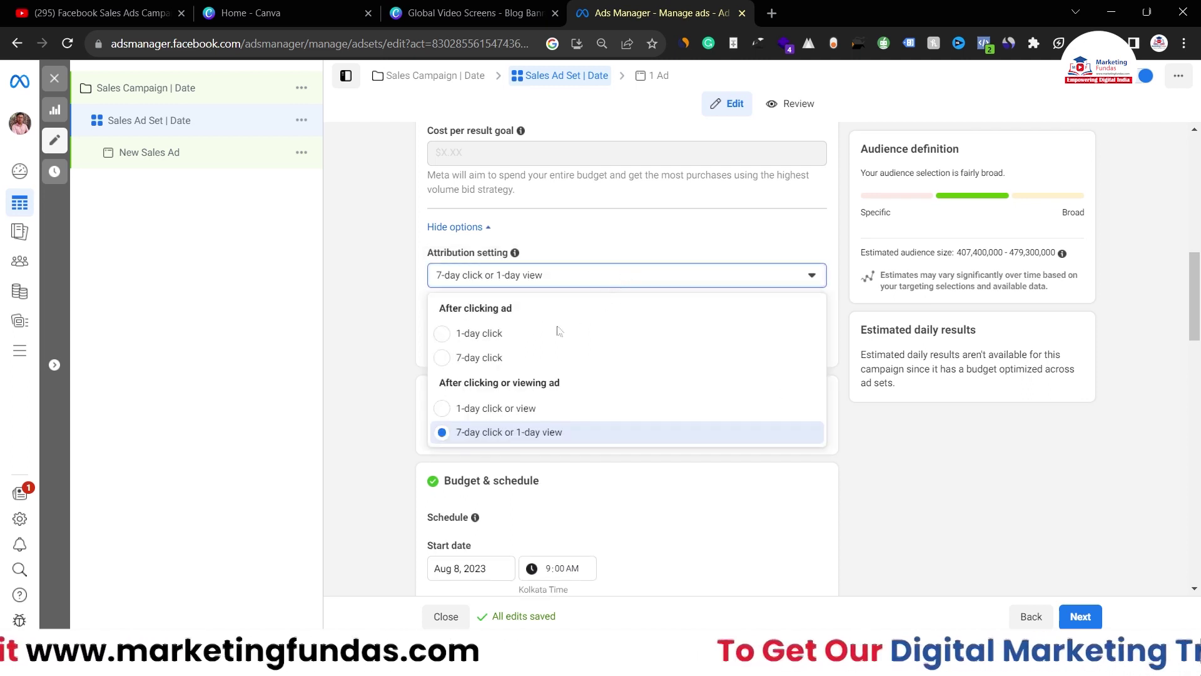
click(376, 272)
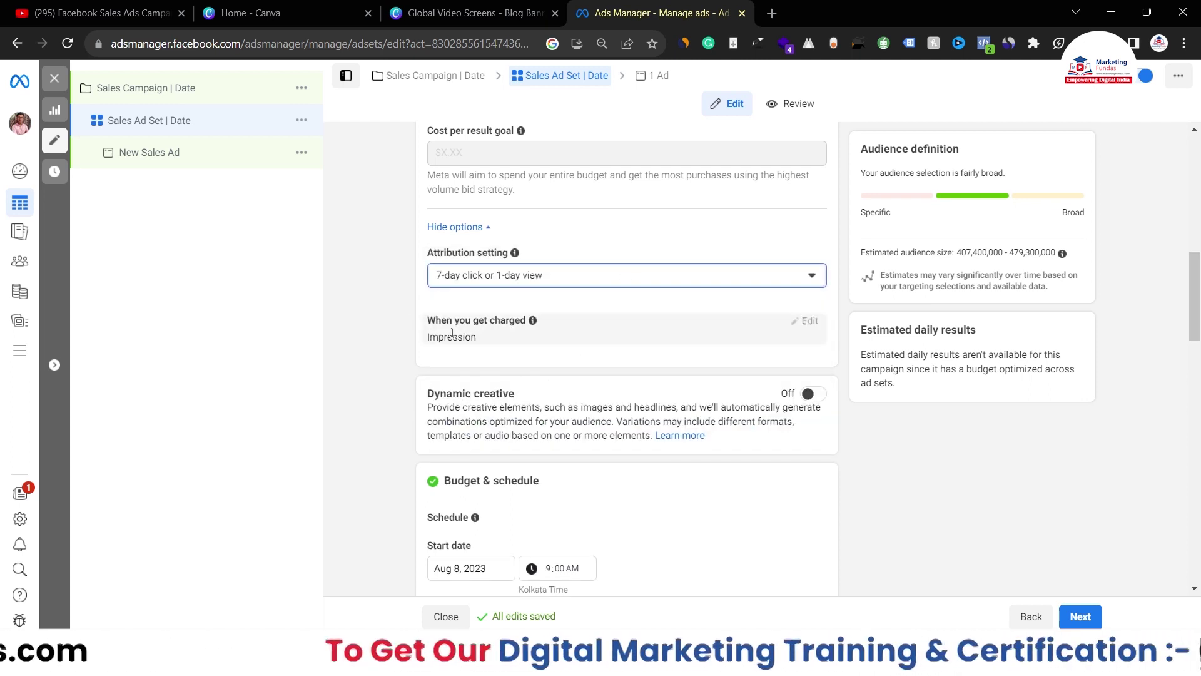
mouse_move(432, 323)
mouse_down()
mouse_move(532, 332)
mouse_move(435, 343)
mouse_up()
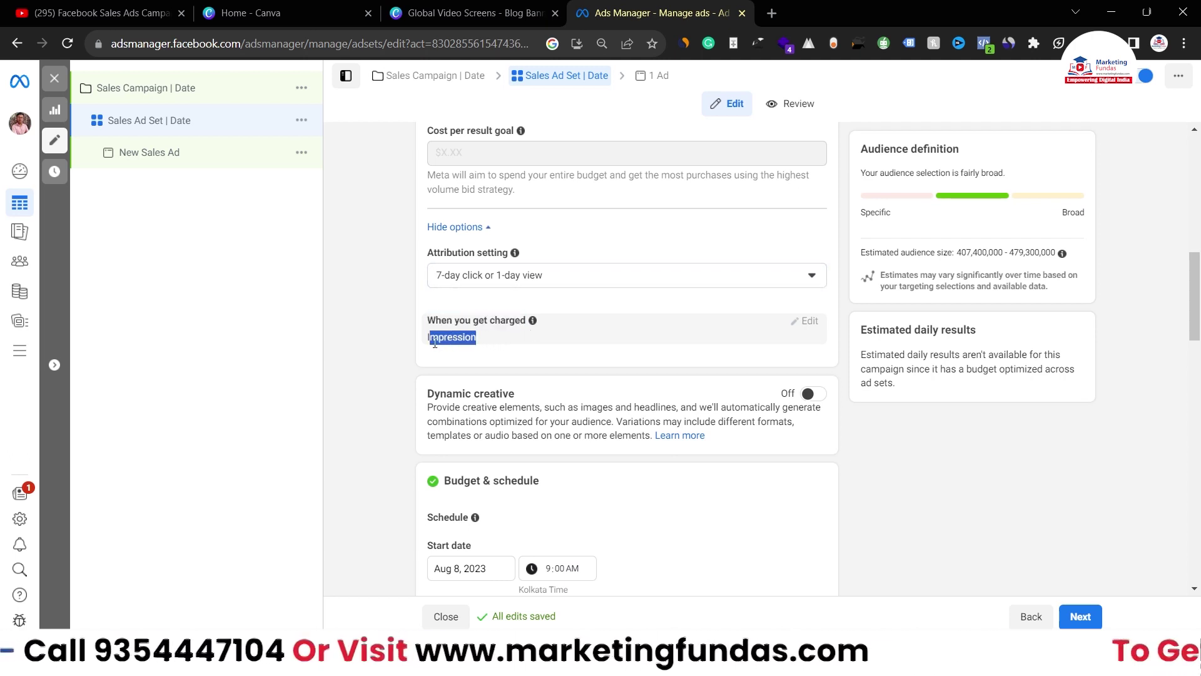
scroll(435, 344, down, 1)
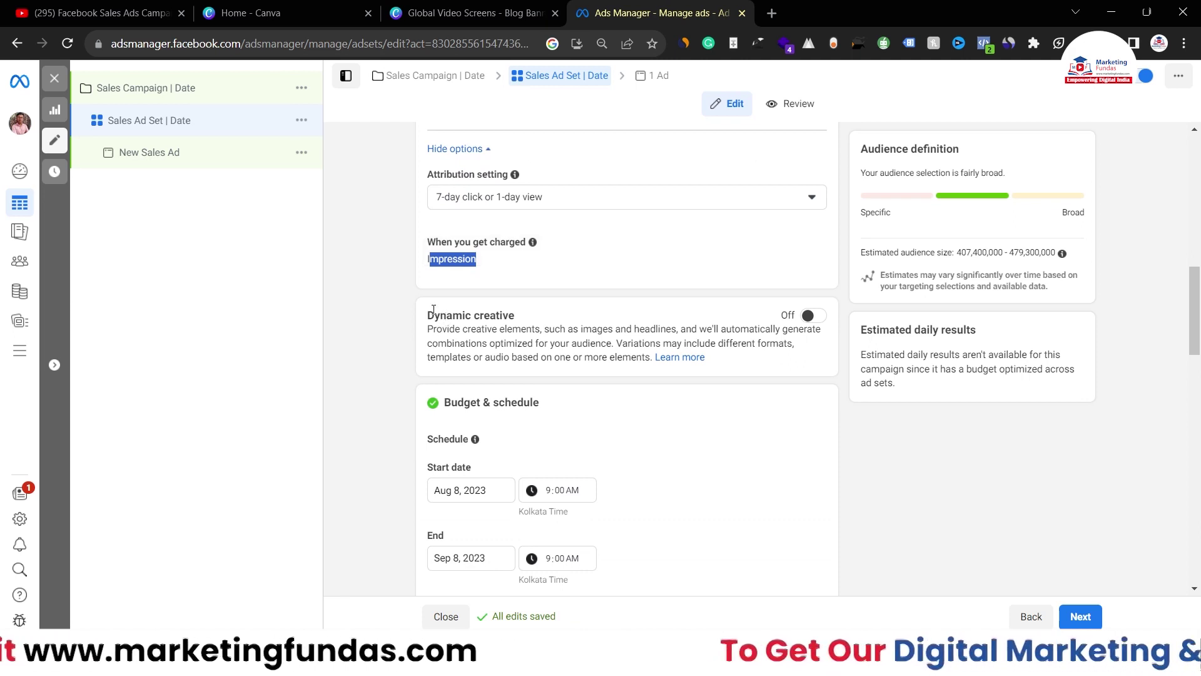
drag(433, 309, 515, 317)
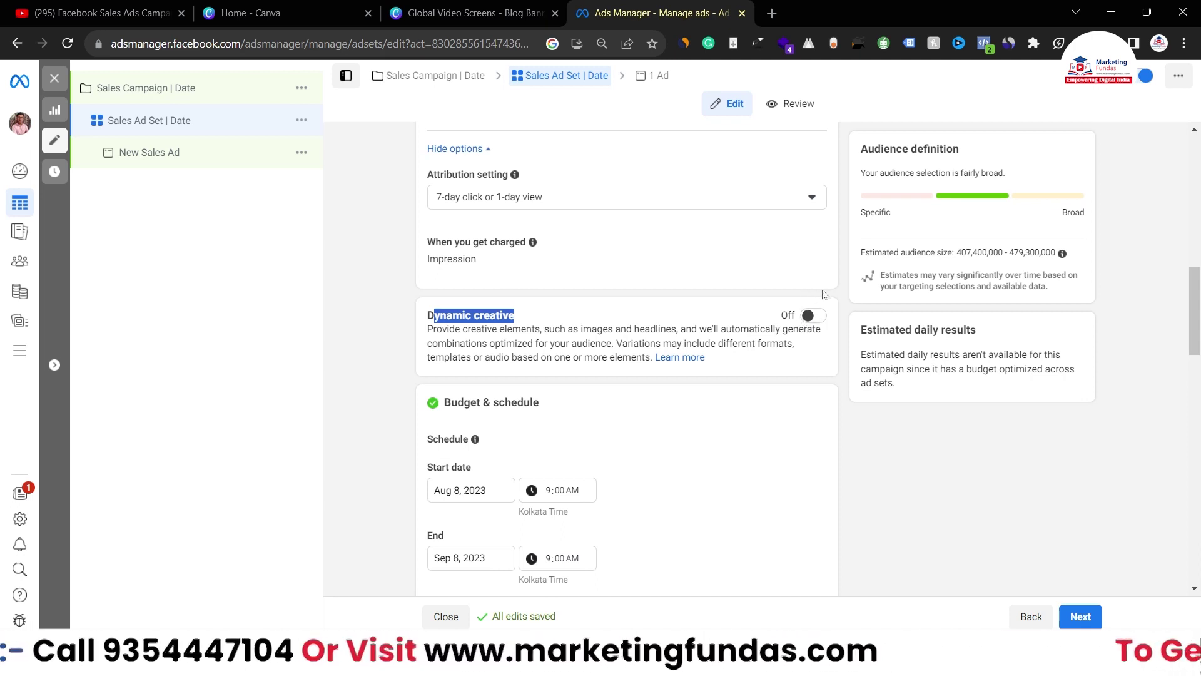
scroll(739, 338, down, 2)
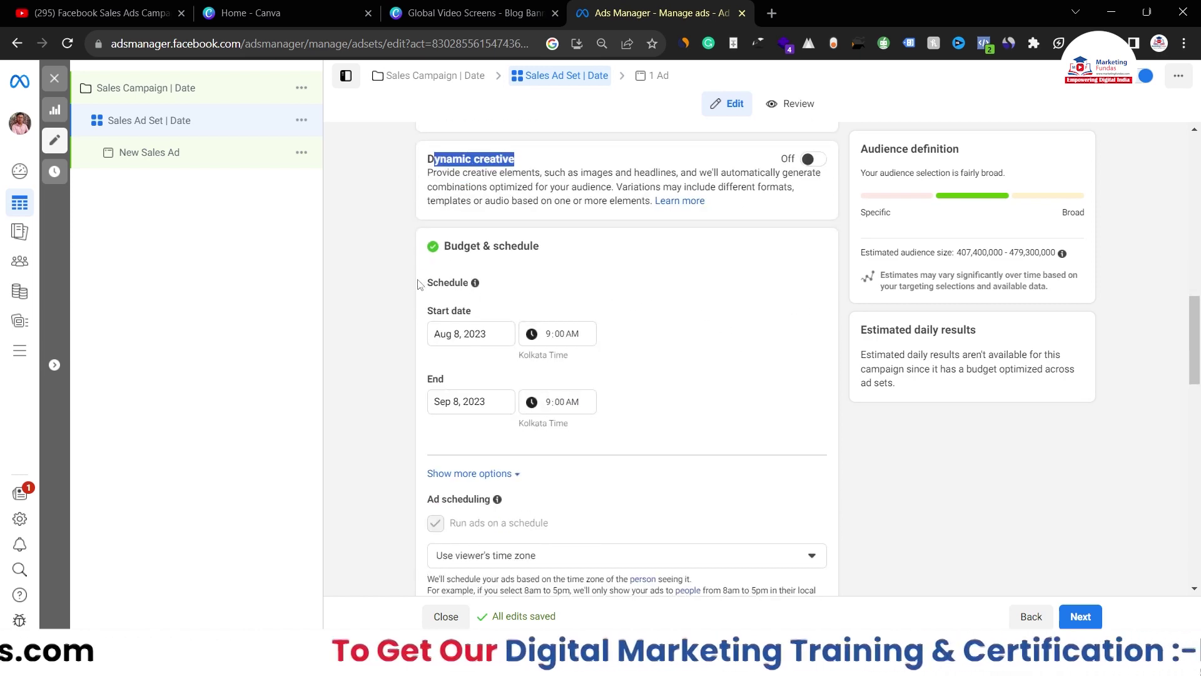
drag(421, 282, 487, 299)
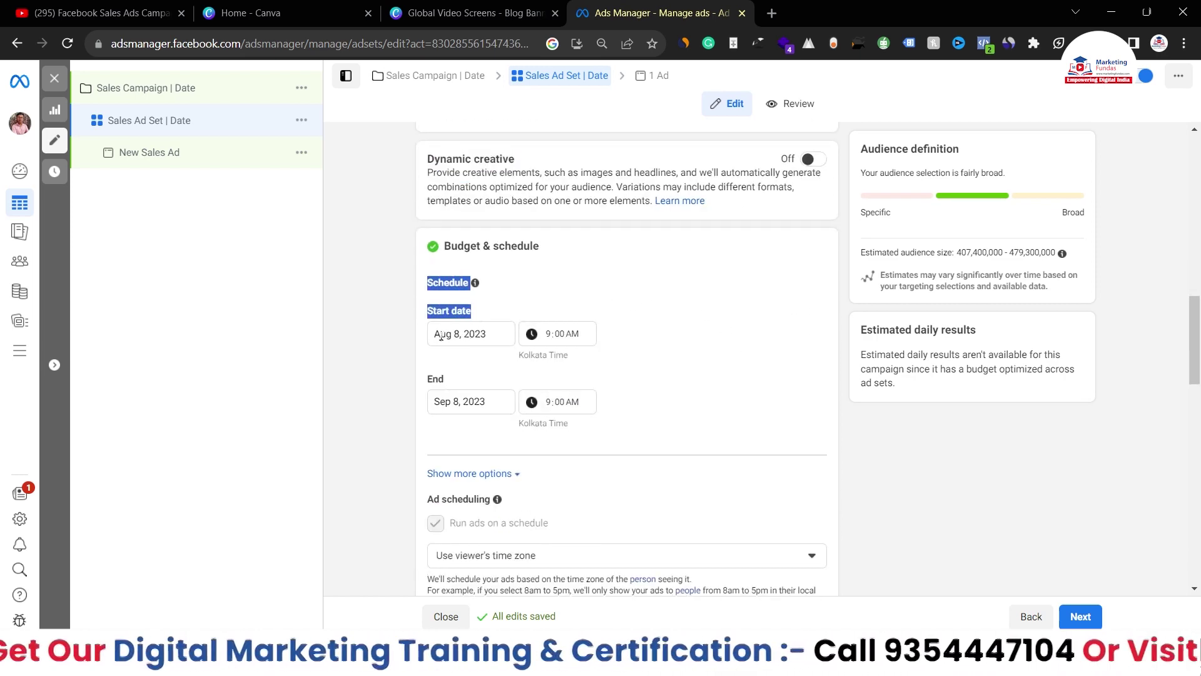
scroll(729, 335, down, 1)
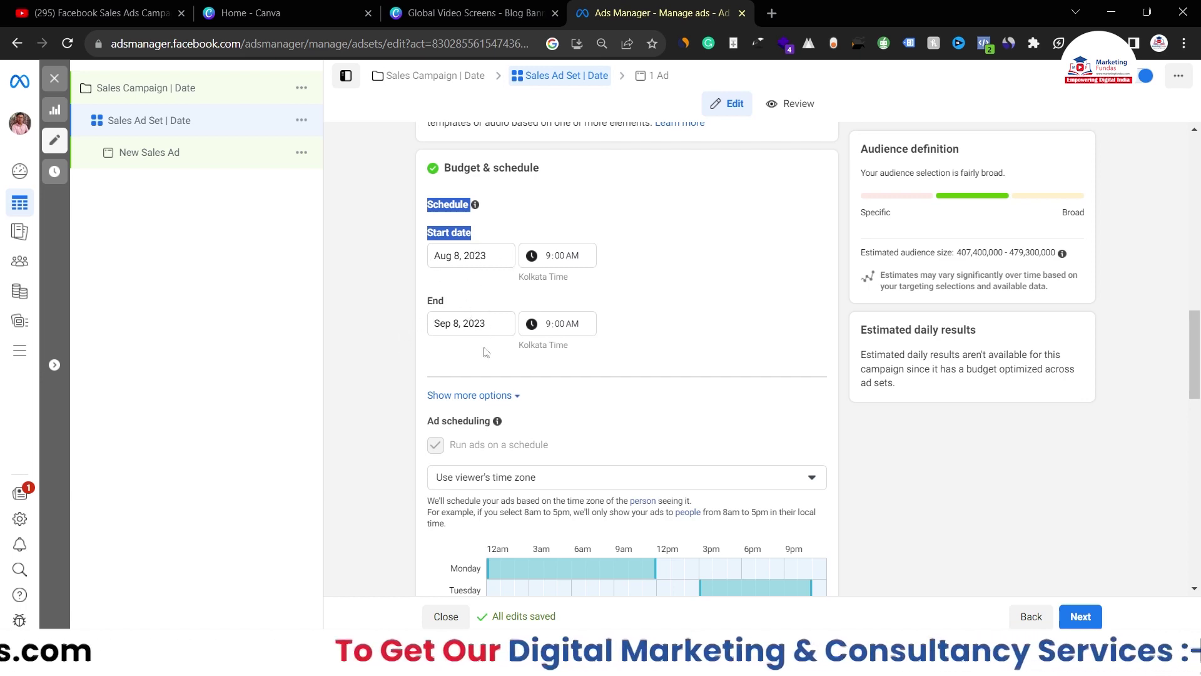
scroll(485, 353, down, 3)
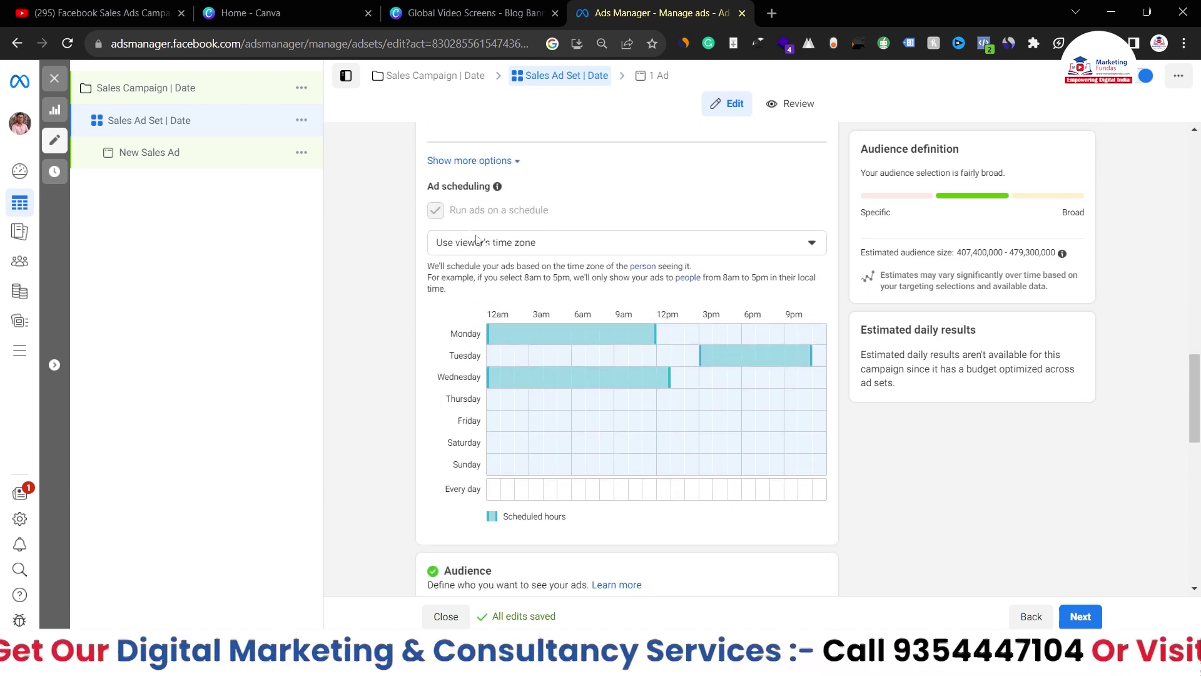
drag(423, 195, 464, 191)
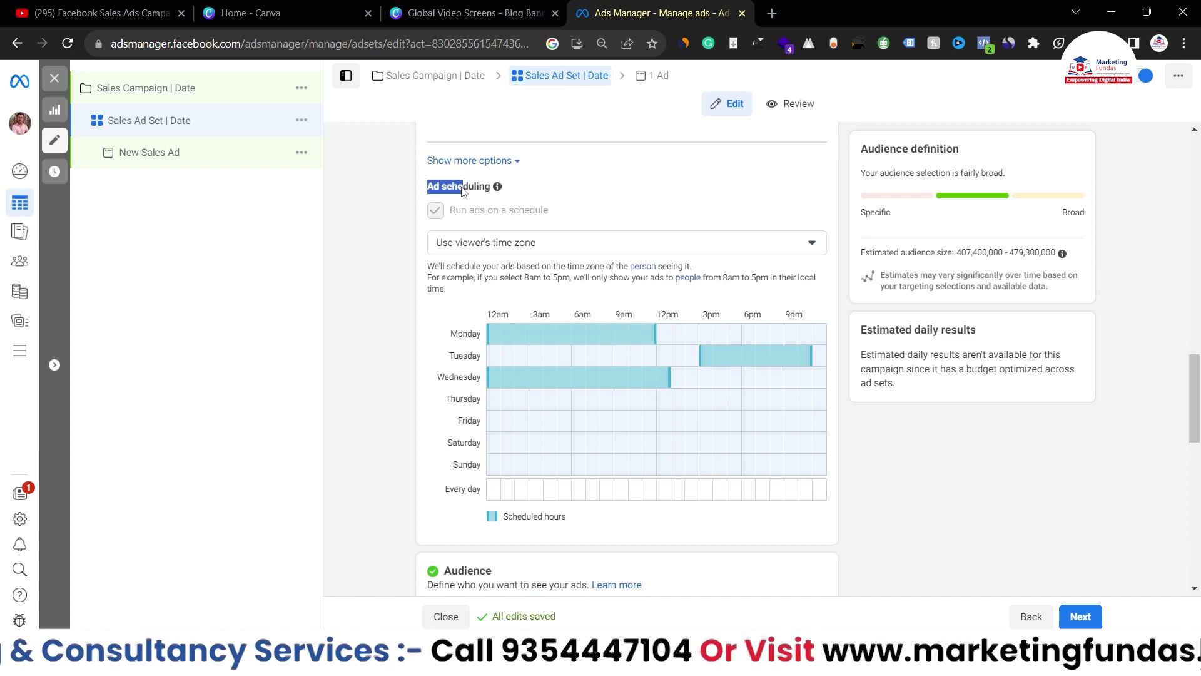
scroll(471, 250, up, 2)
click(469, 317)
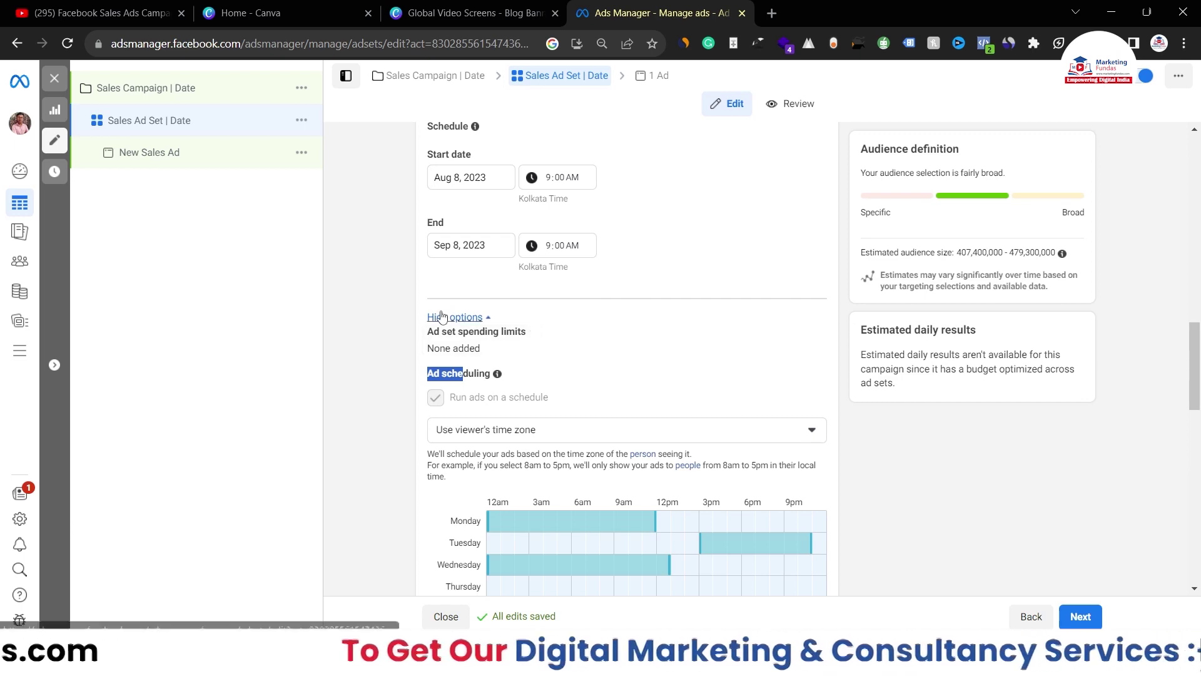
Step: Expand the ad set's schedule options and keep 'Use viewer's time zone' for scheduling
mouse_move(511, 334)
click(469, 318)
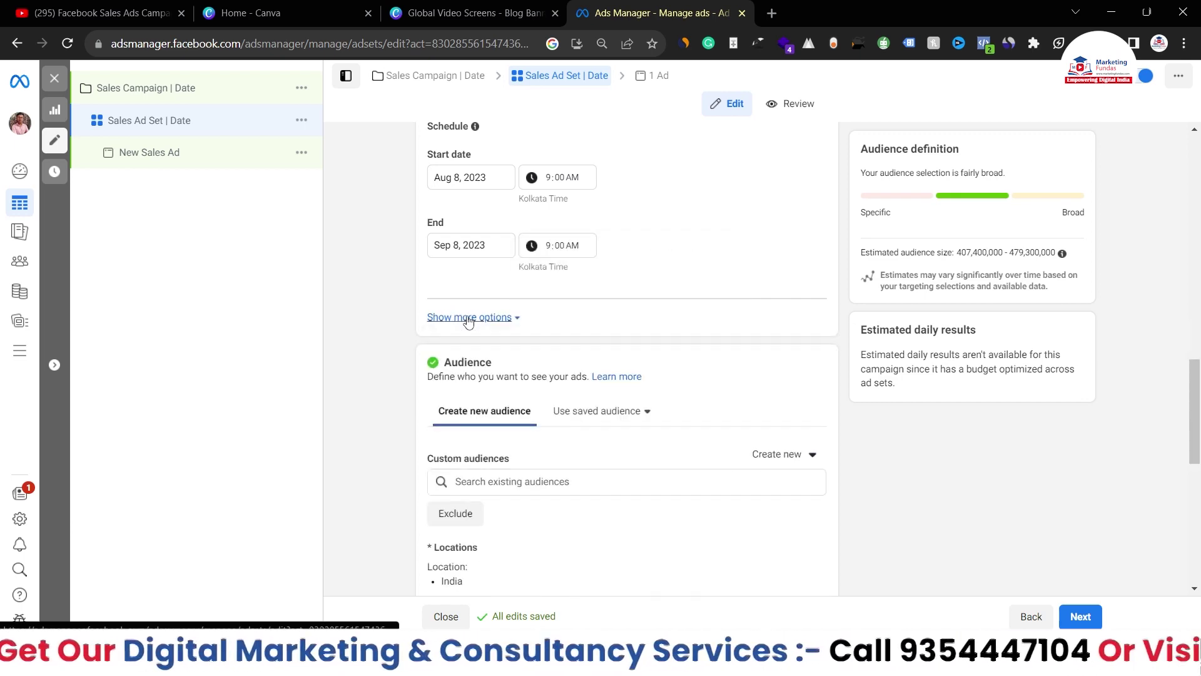
scroll(504, 307, down, 3)
scroll(504, 307, up, 3)
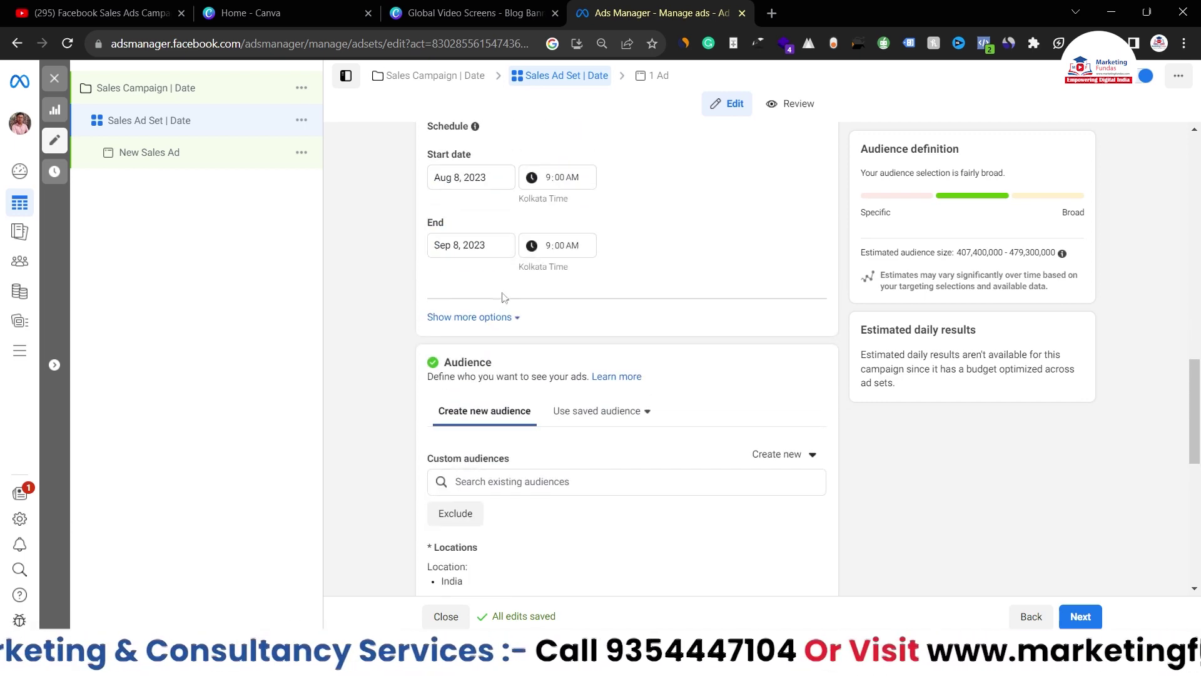
click(471, 317)
scroll(525, 297, down, 3)
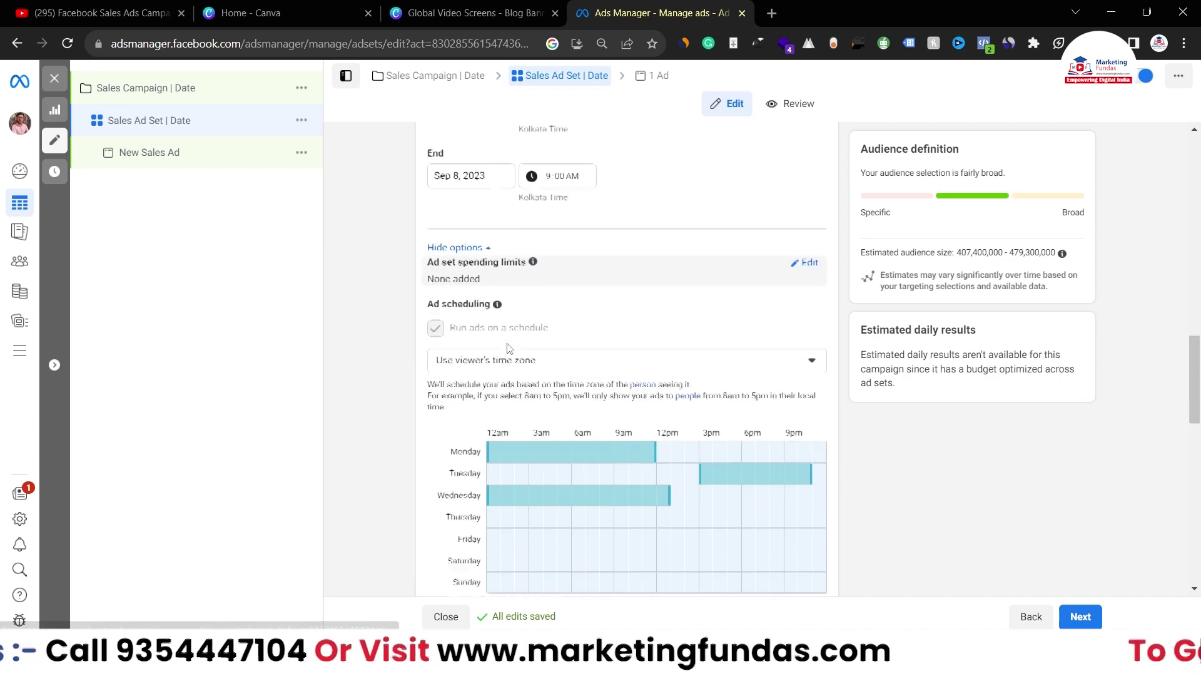
scroll(444, 306, down, 2)
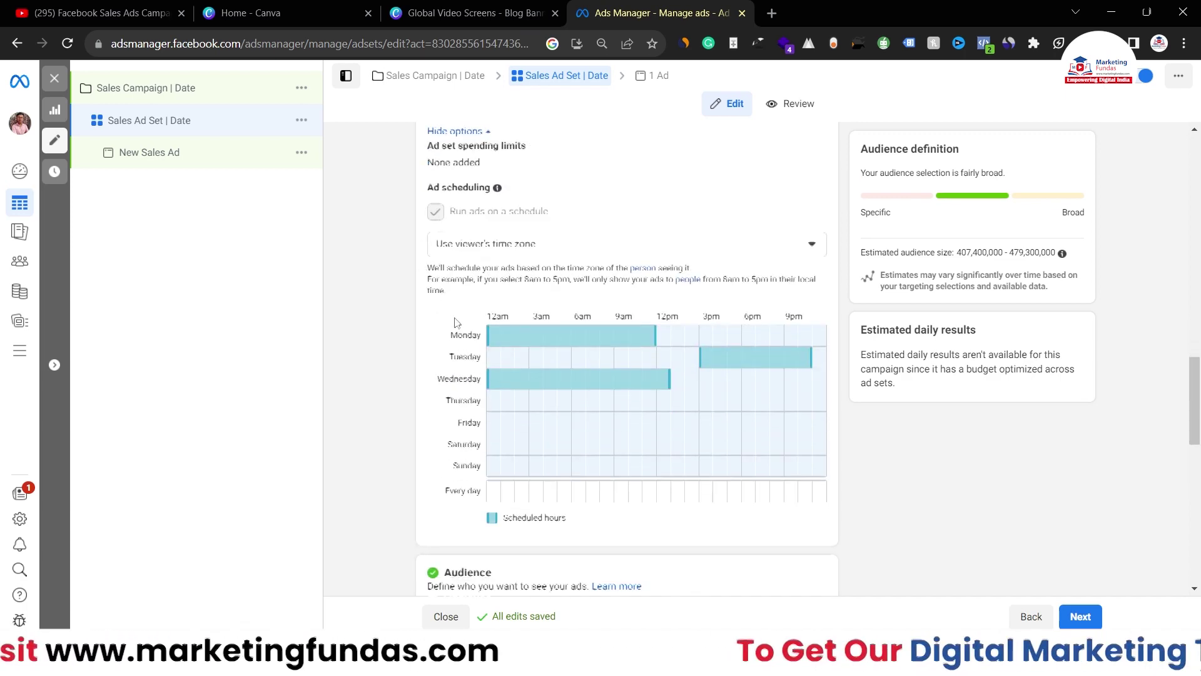
scroll(439, 290, up, 2)
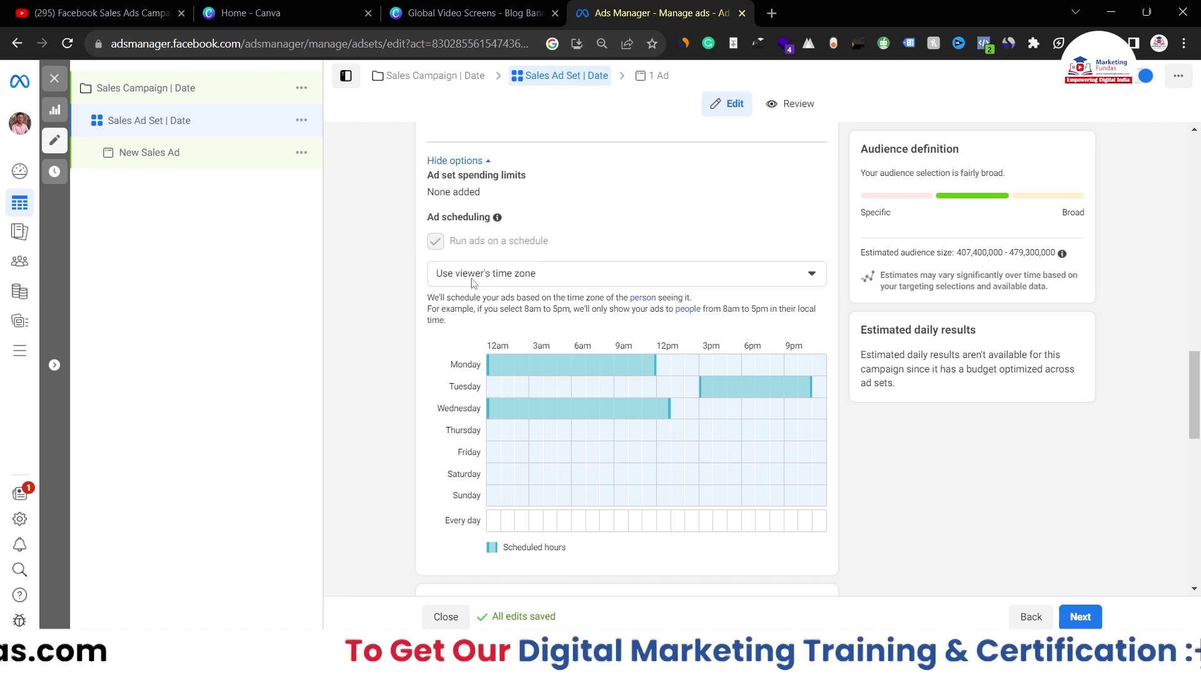
click(474, 281)
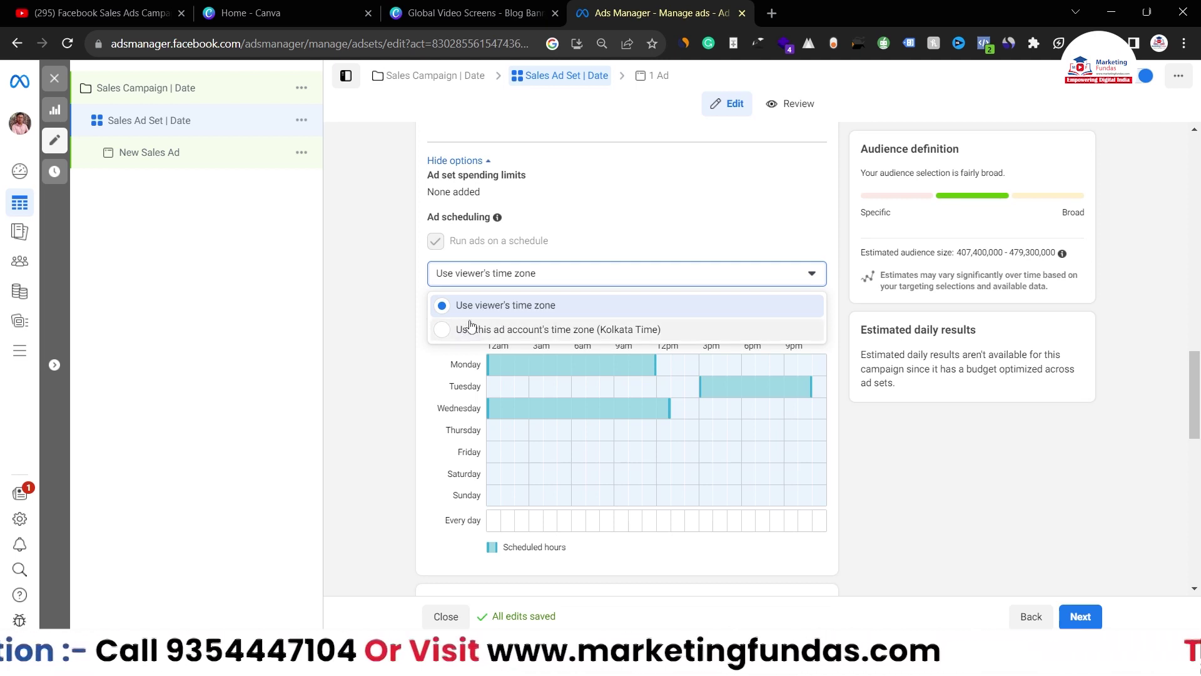
click(379, 379)
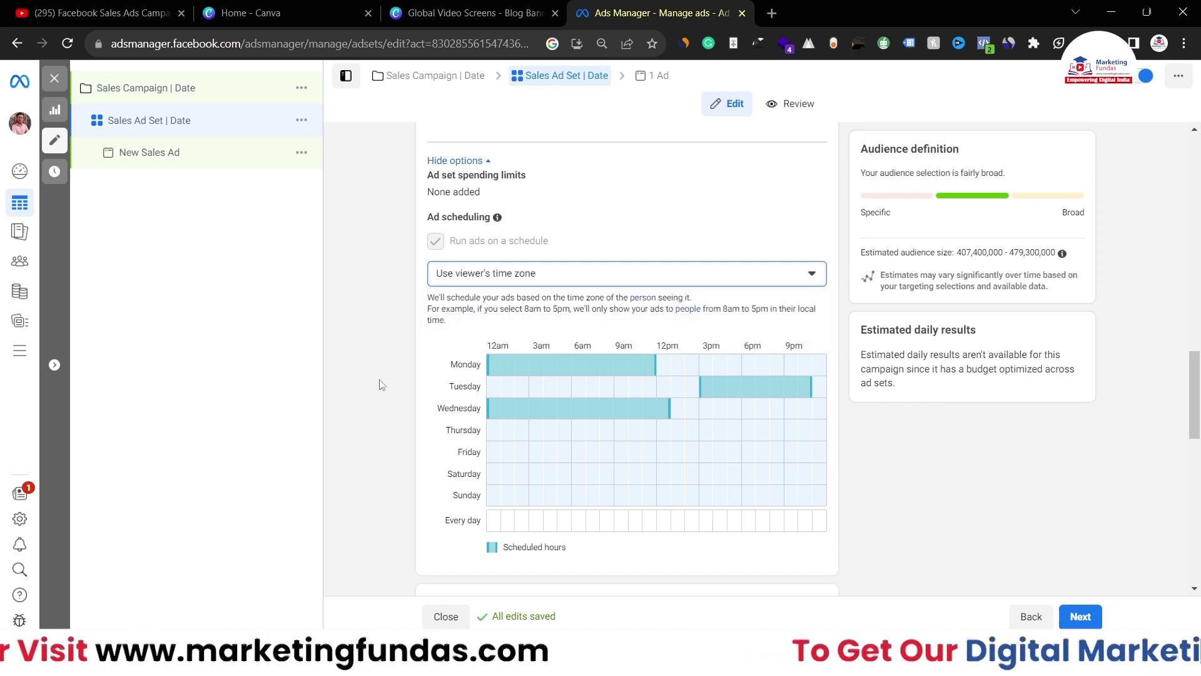
scroll(379, 379, down, 3)
scroll(379, 385, down, 2)
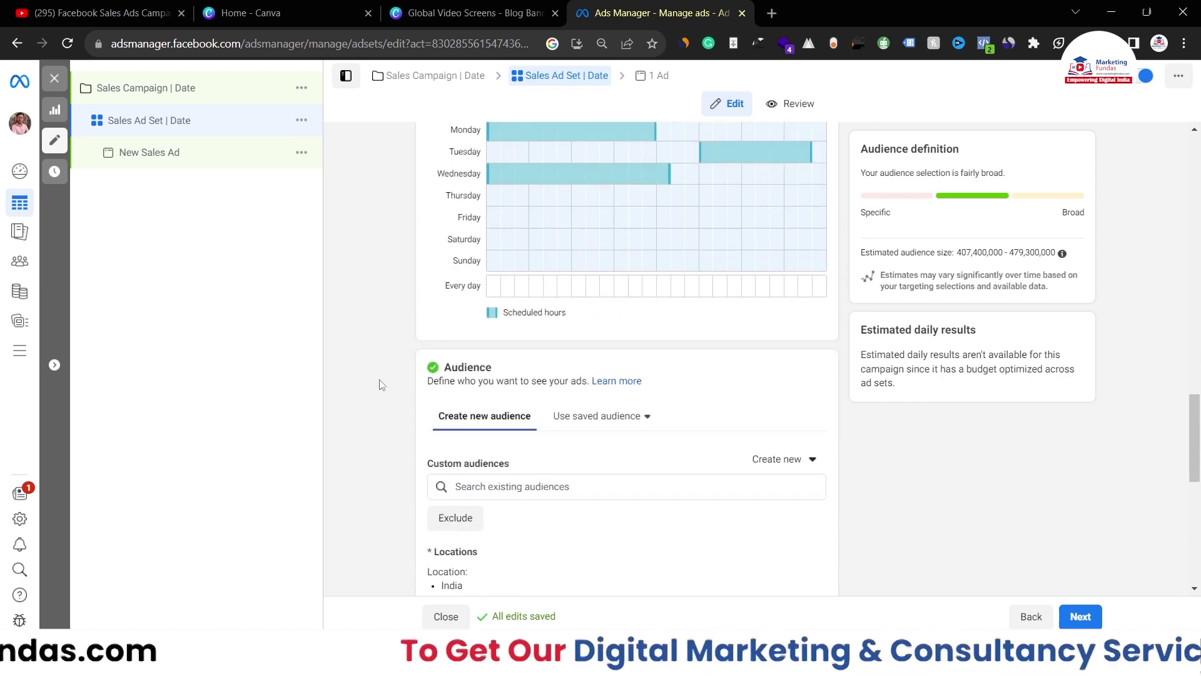
scroll(381, 354, down, 3)
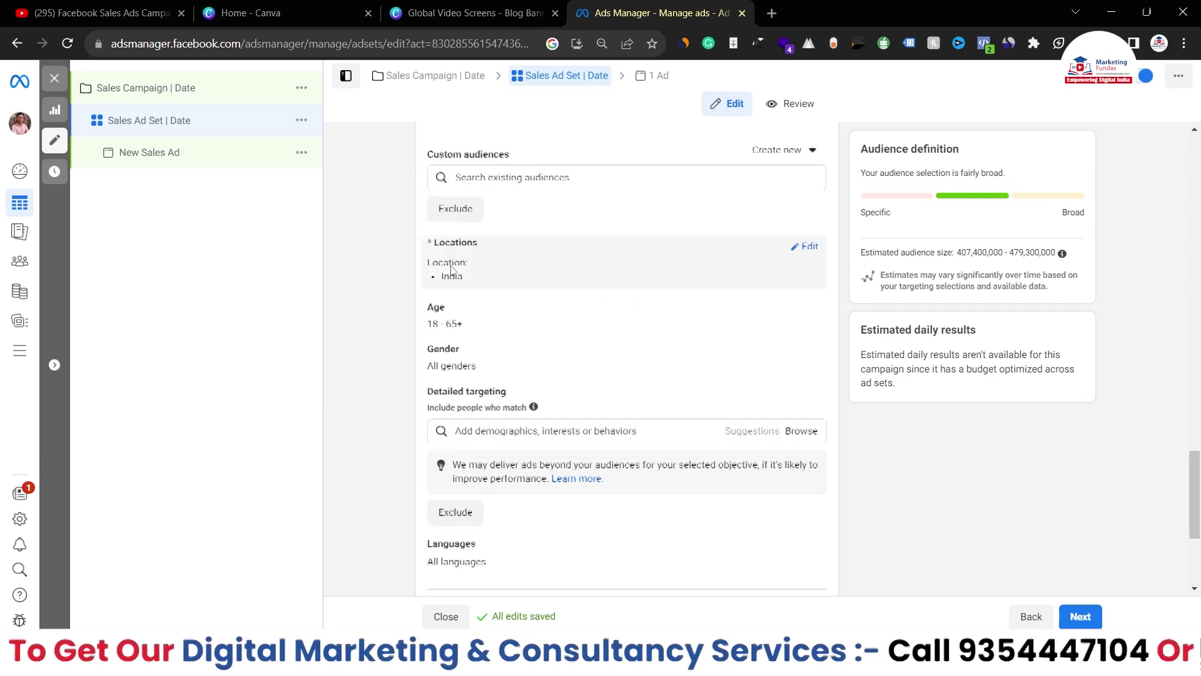
scroll(445, 241, up, 2)
click(766, 303)
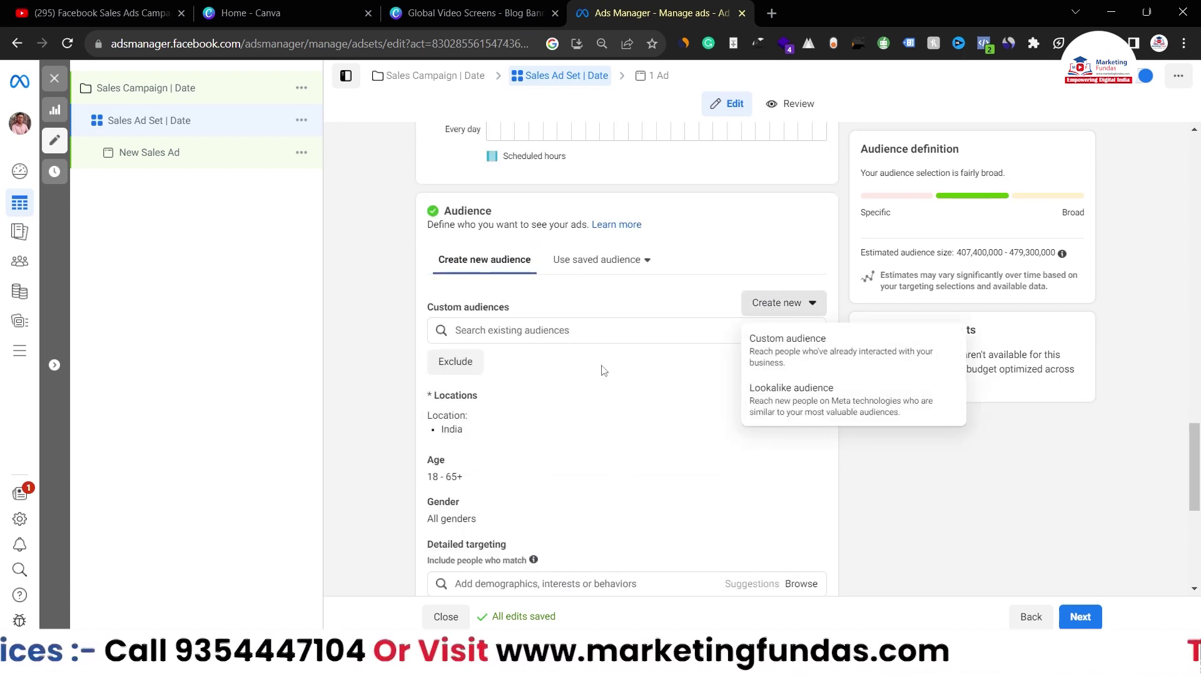
click(546, 341)
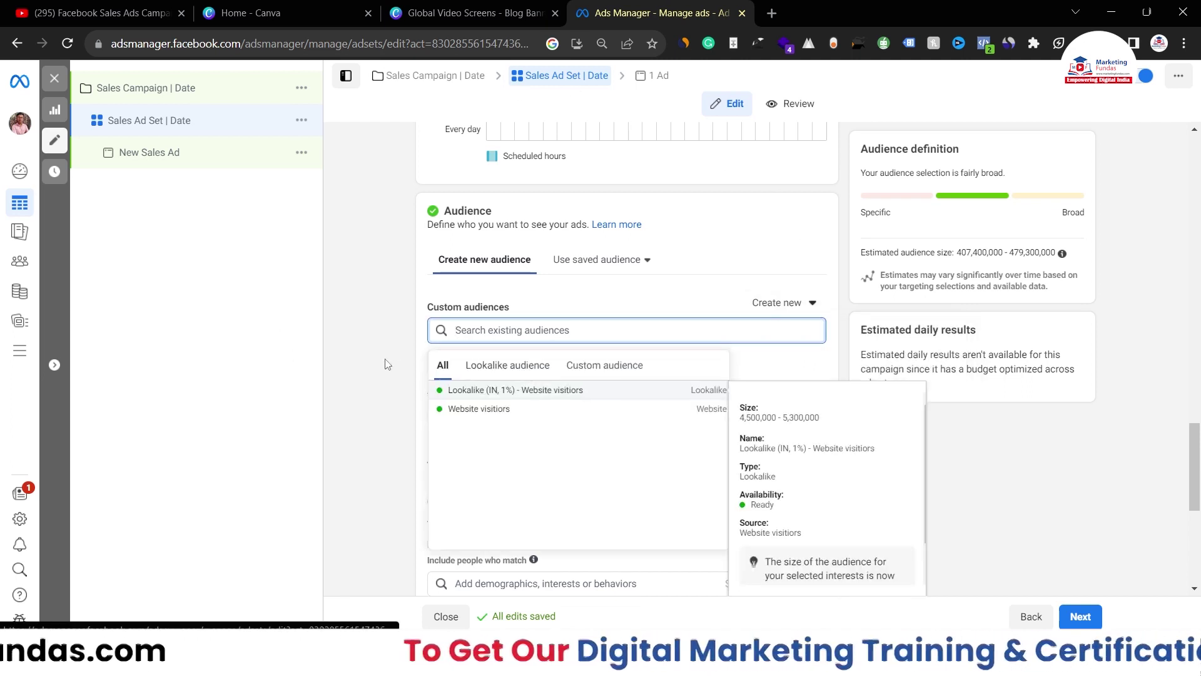
click(508, 371)
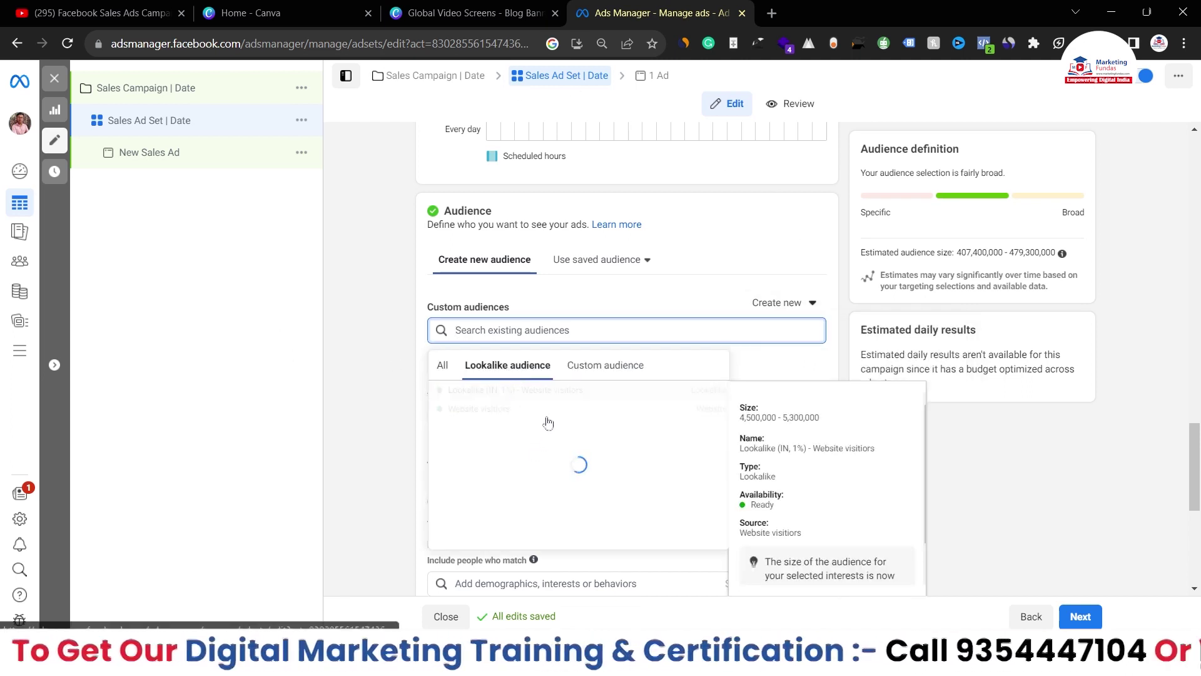
click(605, 374)
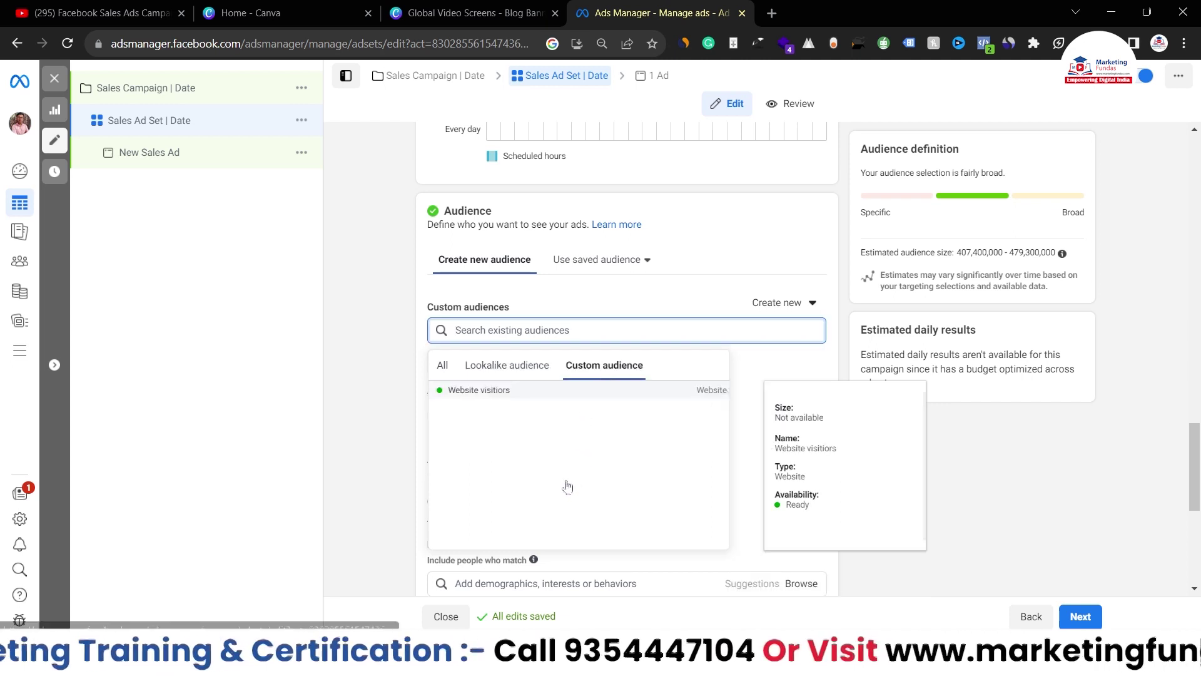
click(349, 414)
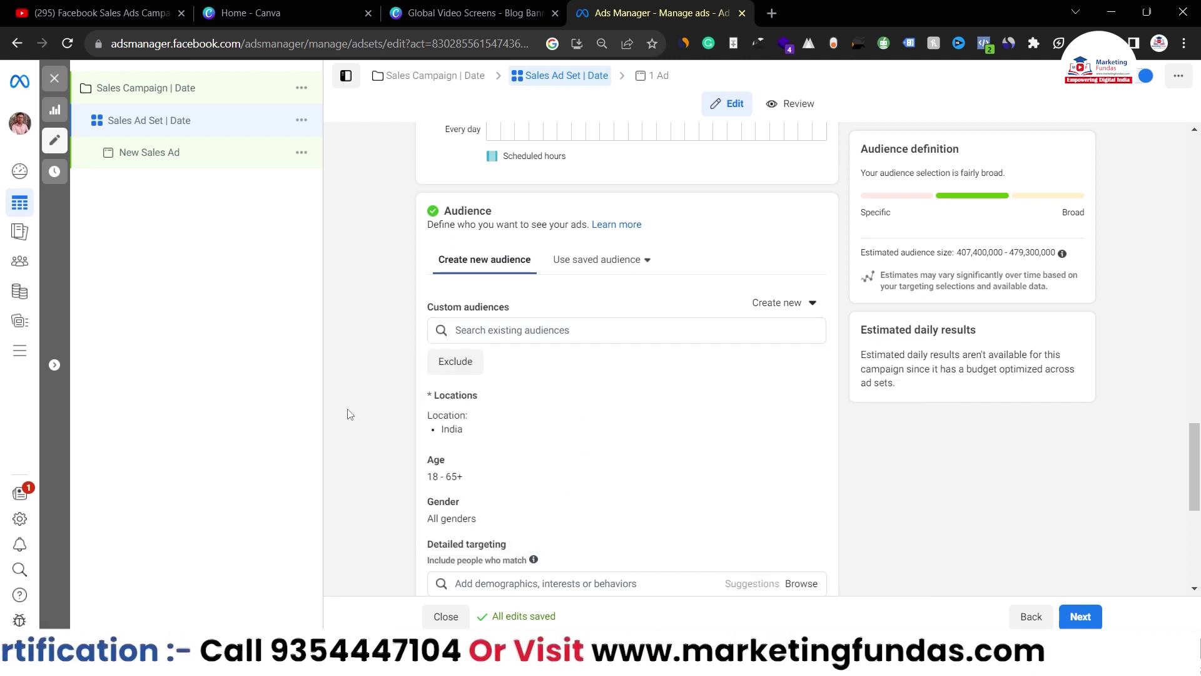
click(460, 330)
click(338, 329)
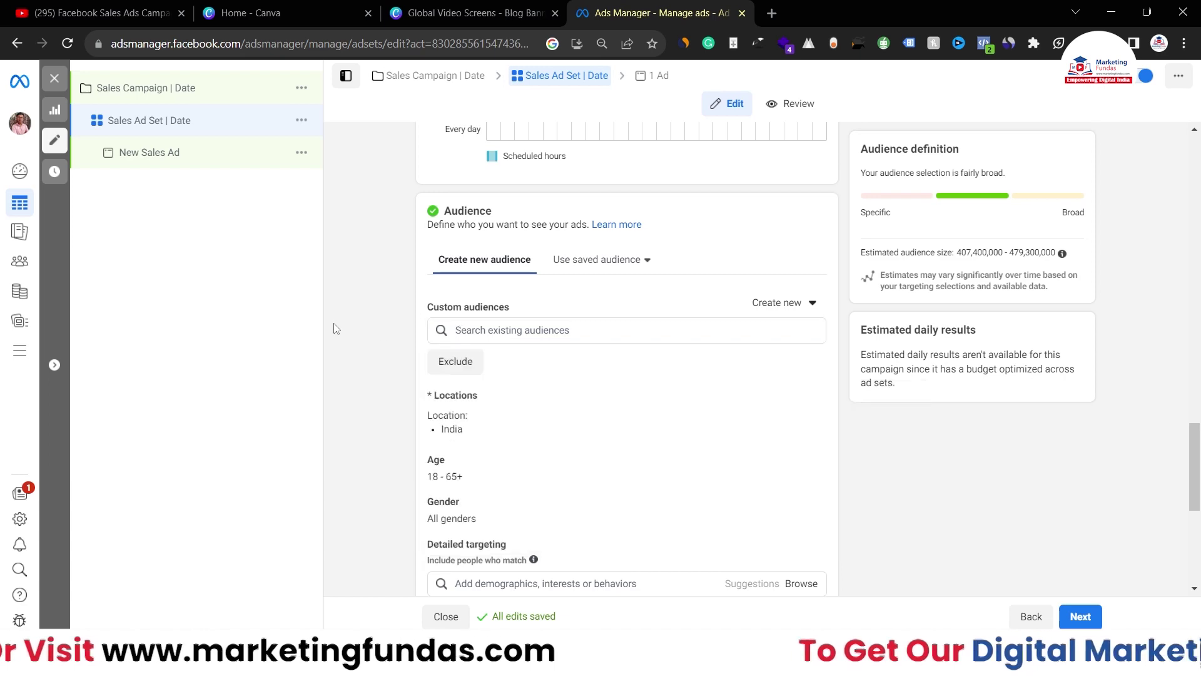
scroll(368, 327, down, 3)
scroll(413, 294, up, 3)
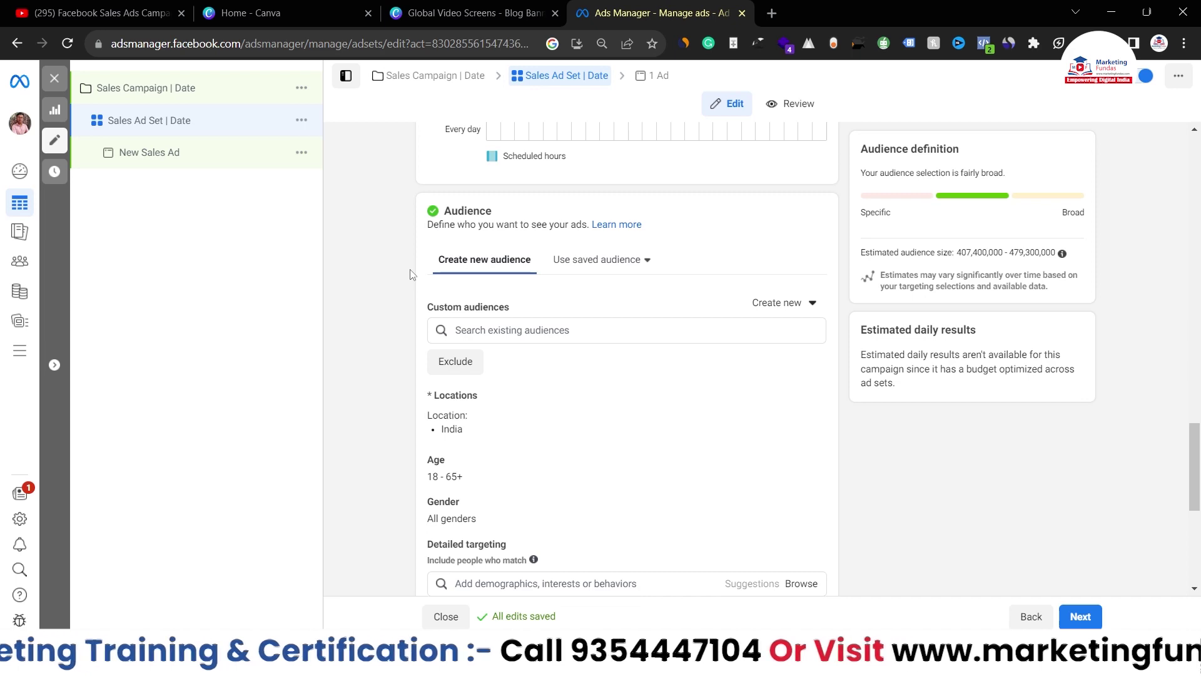
scroll(579, 276, down, 3)
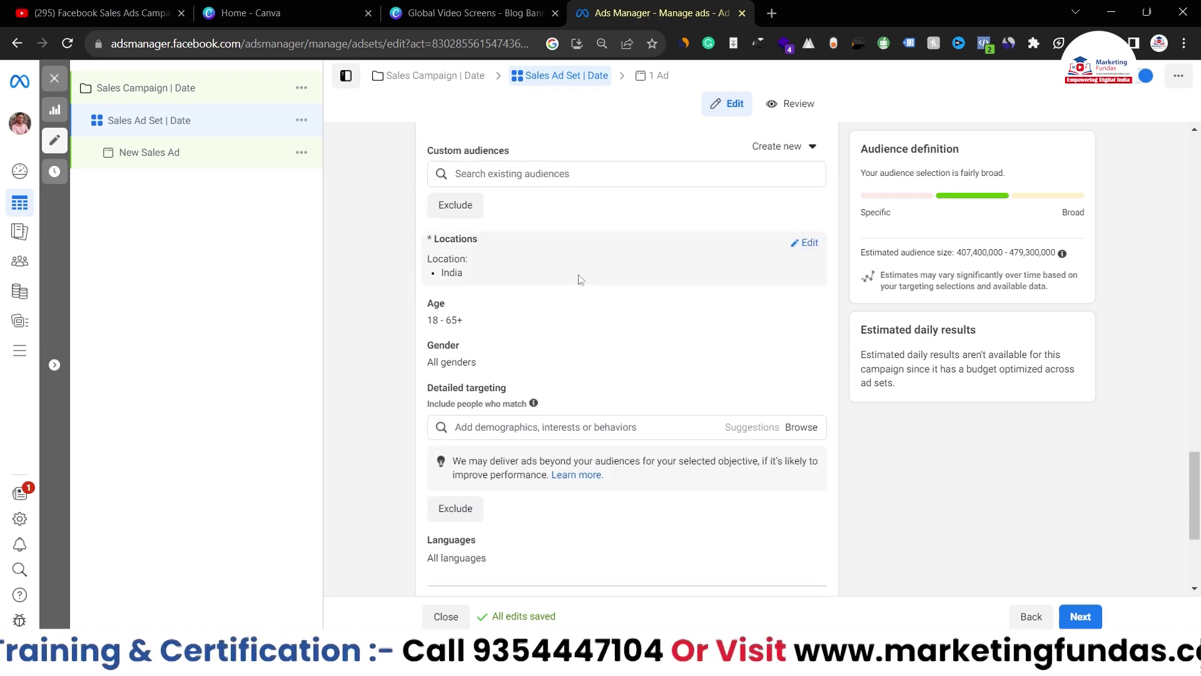
Step: Keep India included and exclude Andaman and Nicobar Islands, found by searching 'nicobar'
click(805, 242)
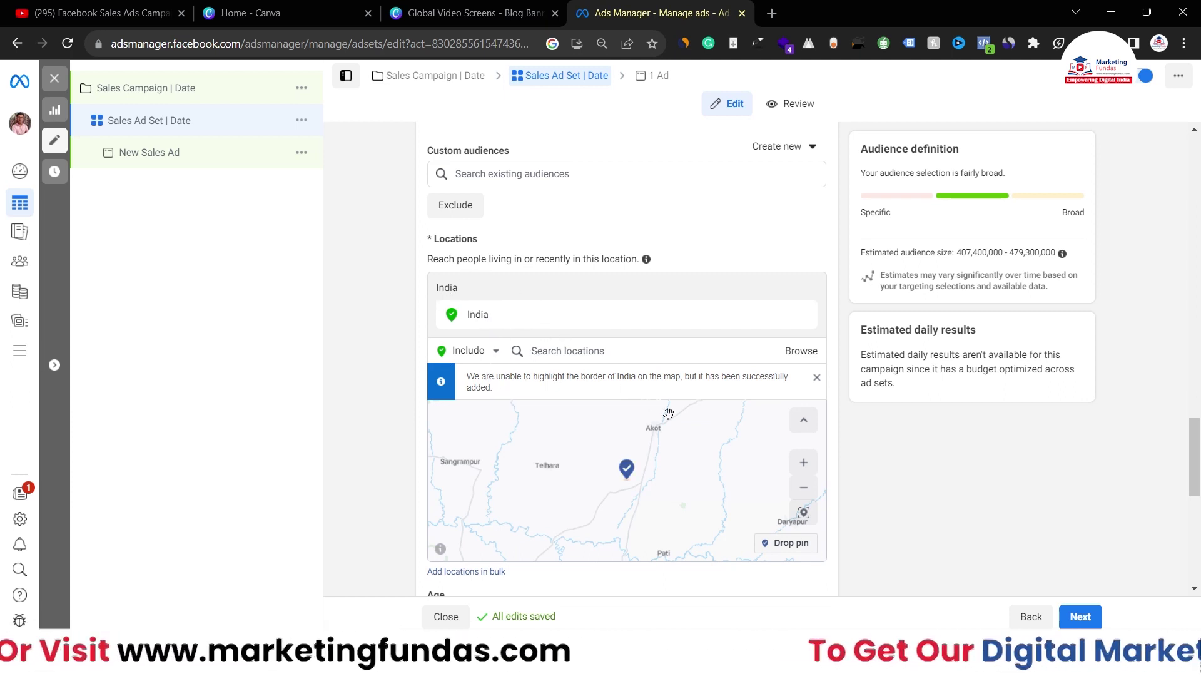
click(474, 349)
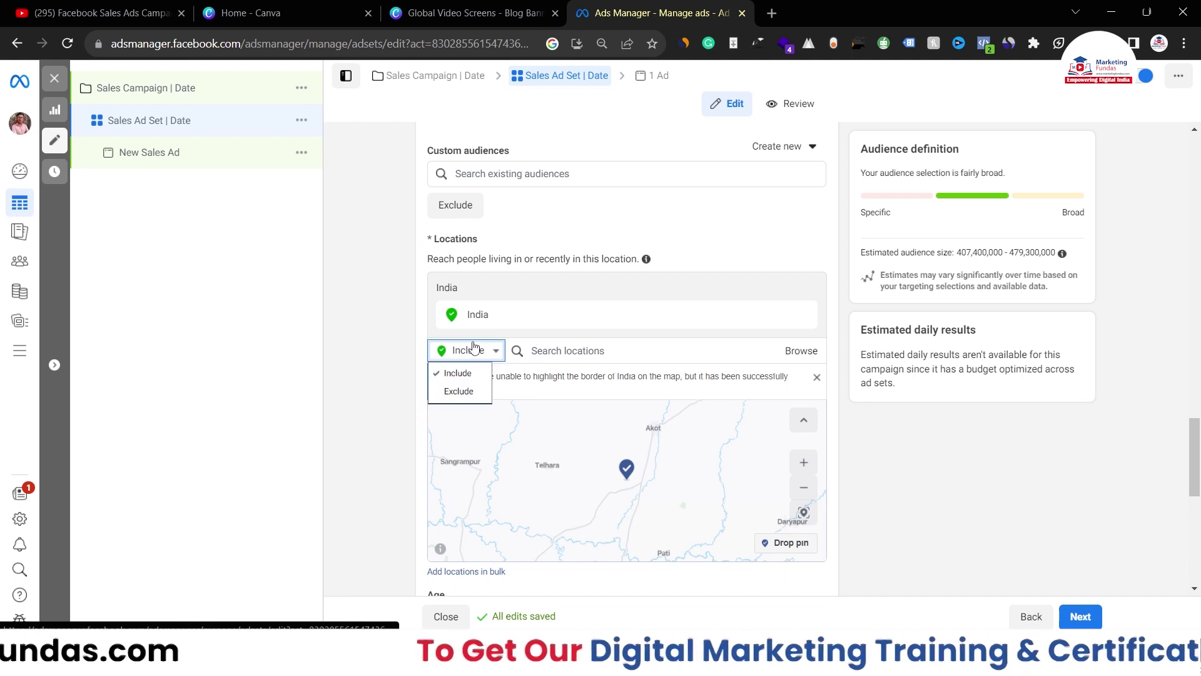
click(468, 394)
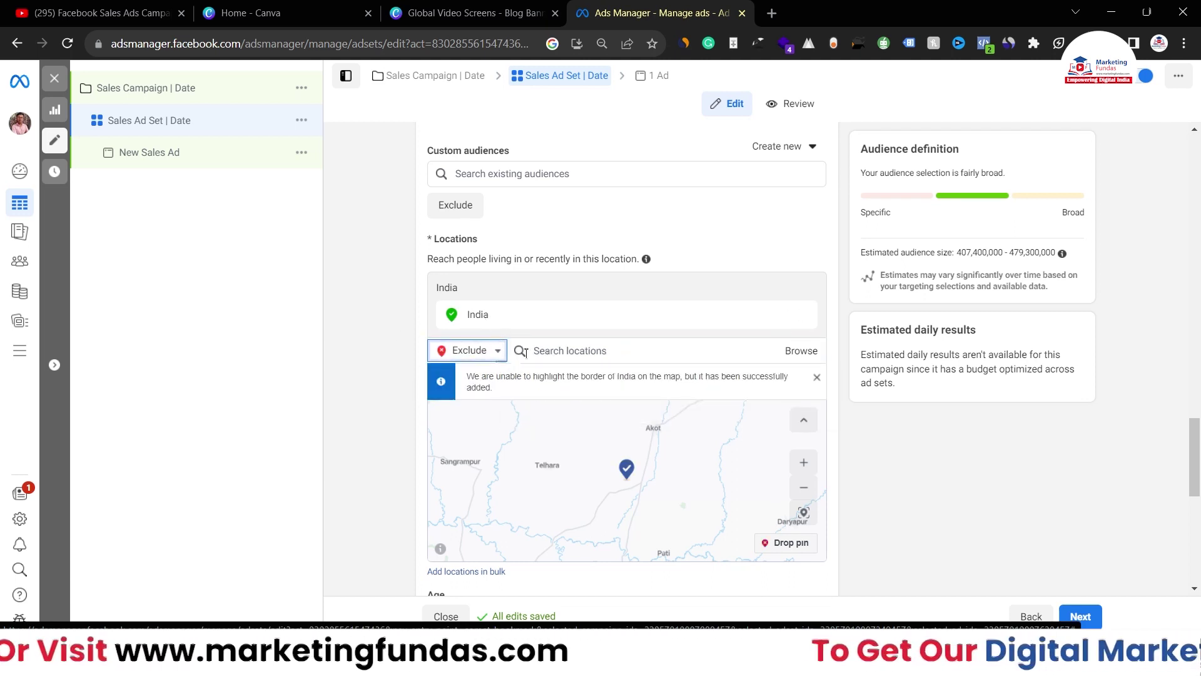
click(571, 351)
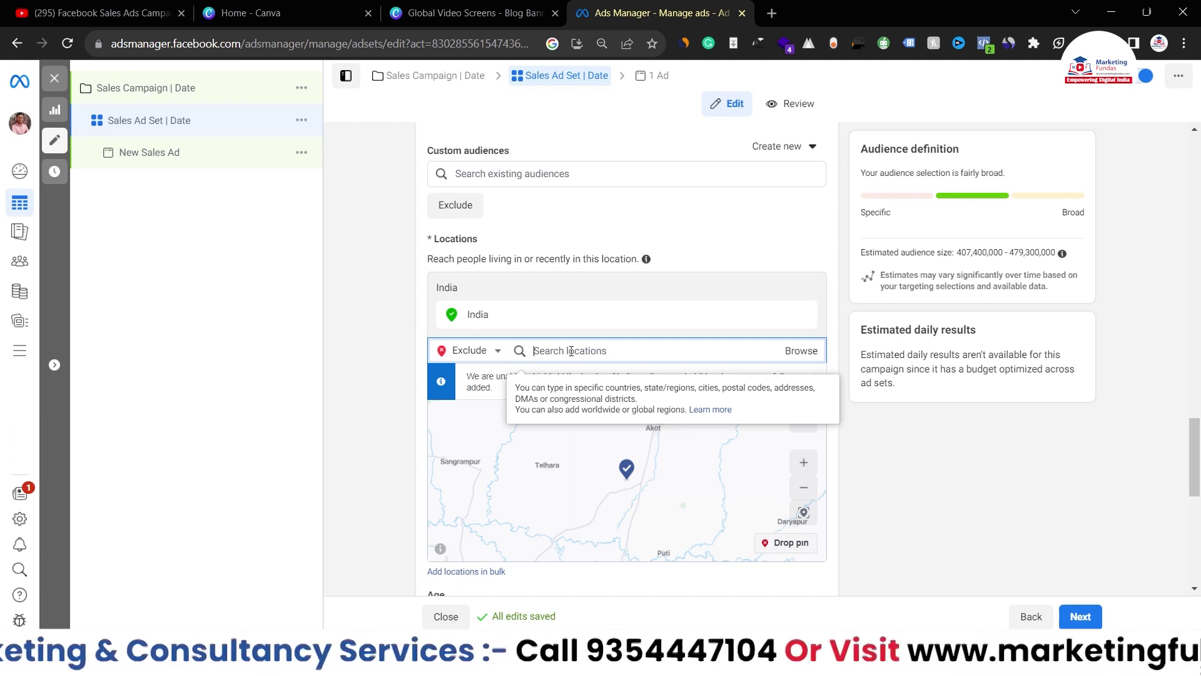
text(n)
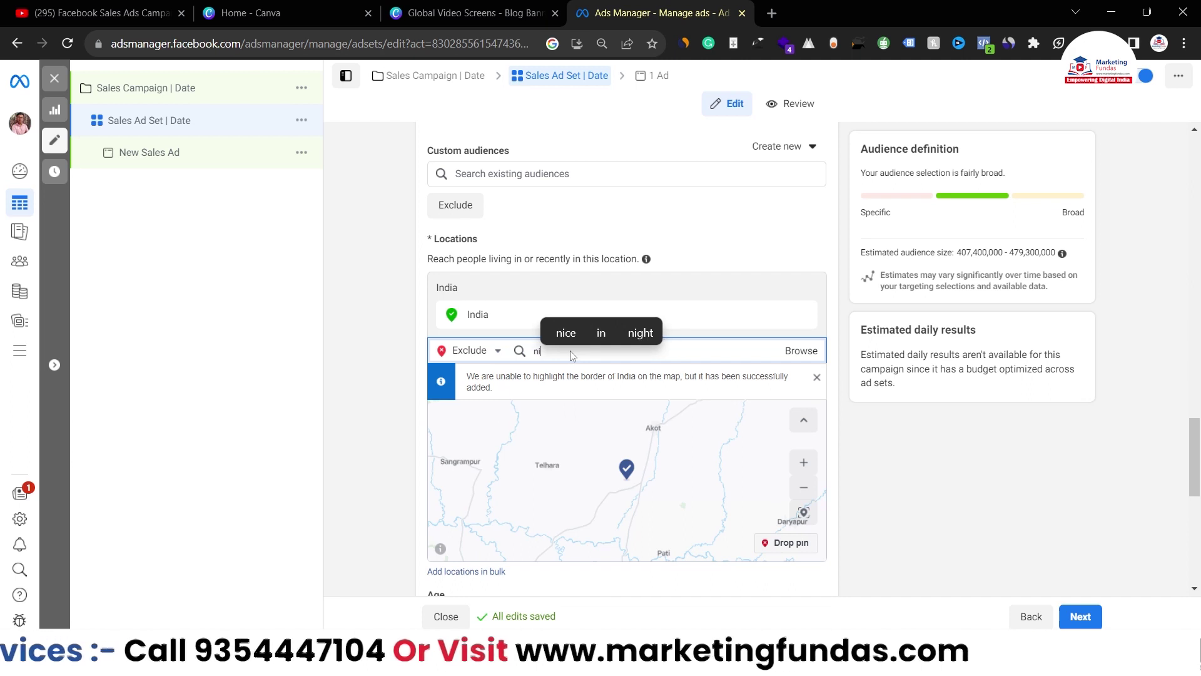
text(ico)
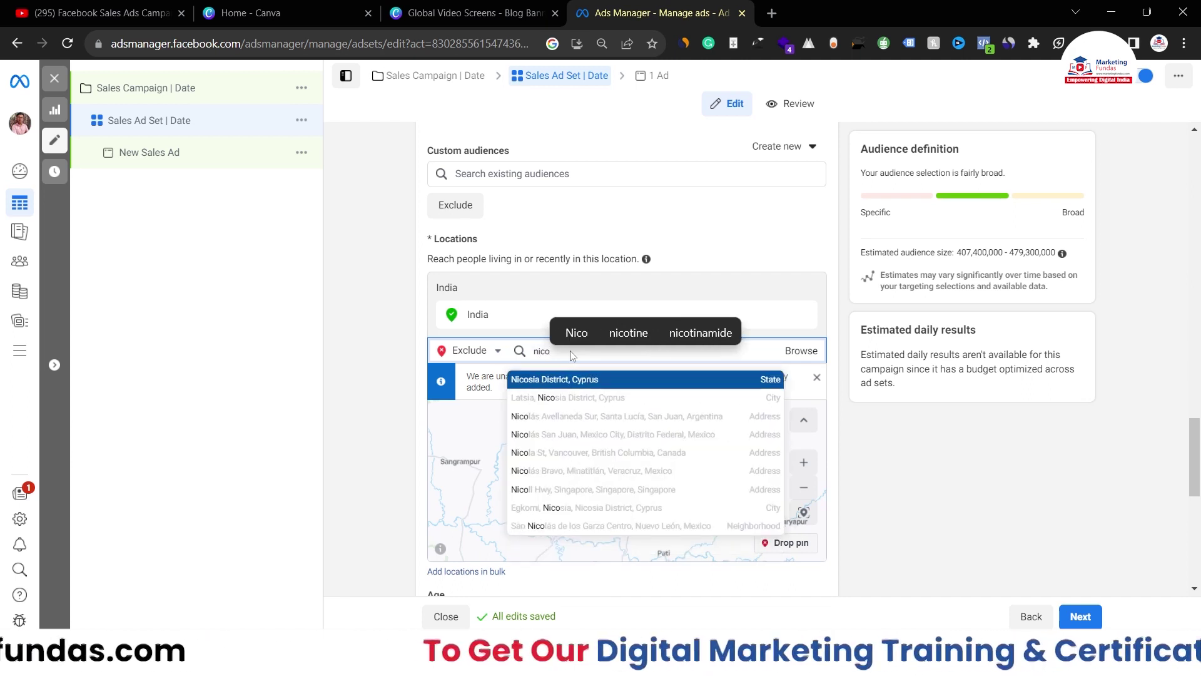
text(bar)
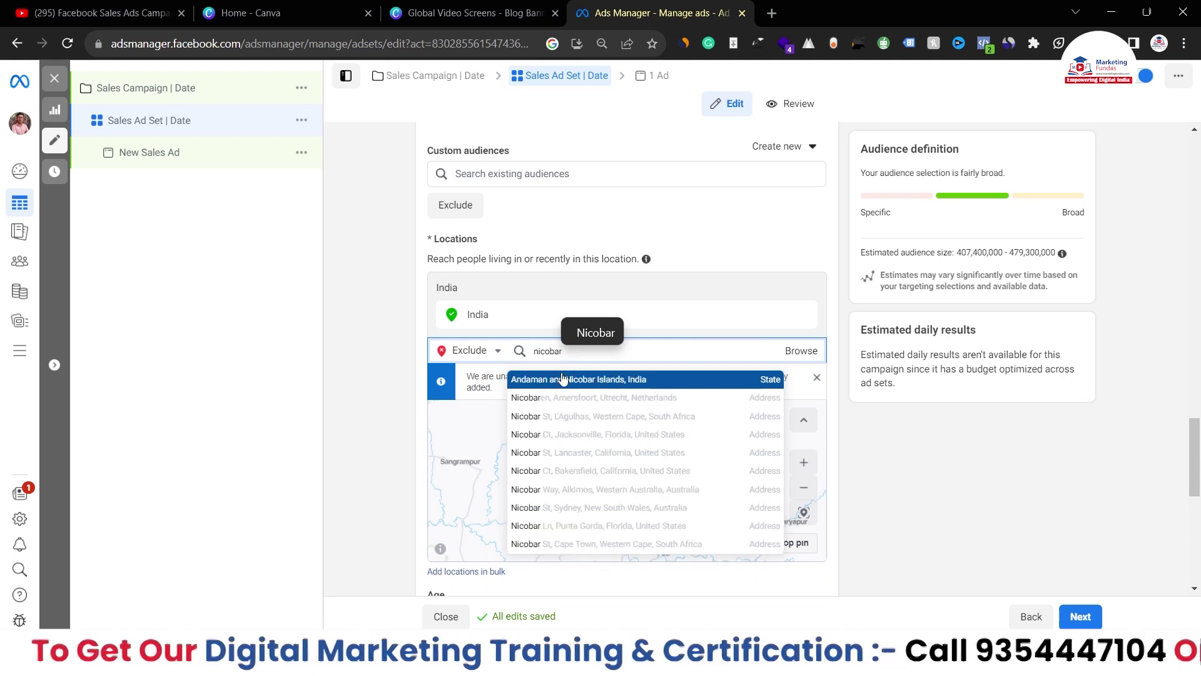
click(562, 378)
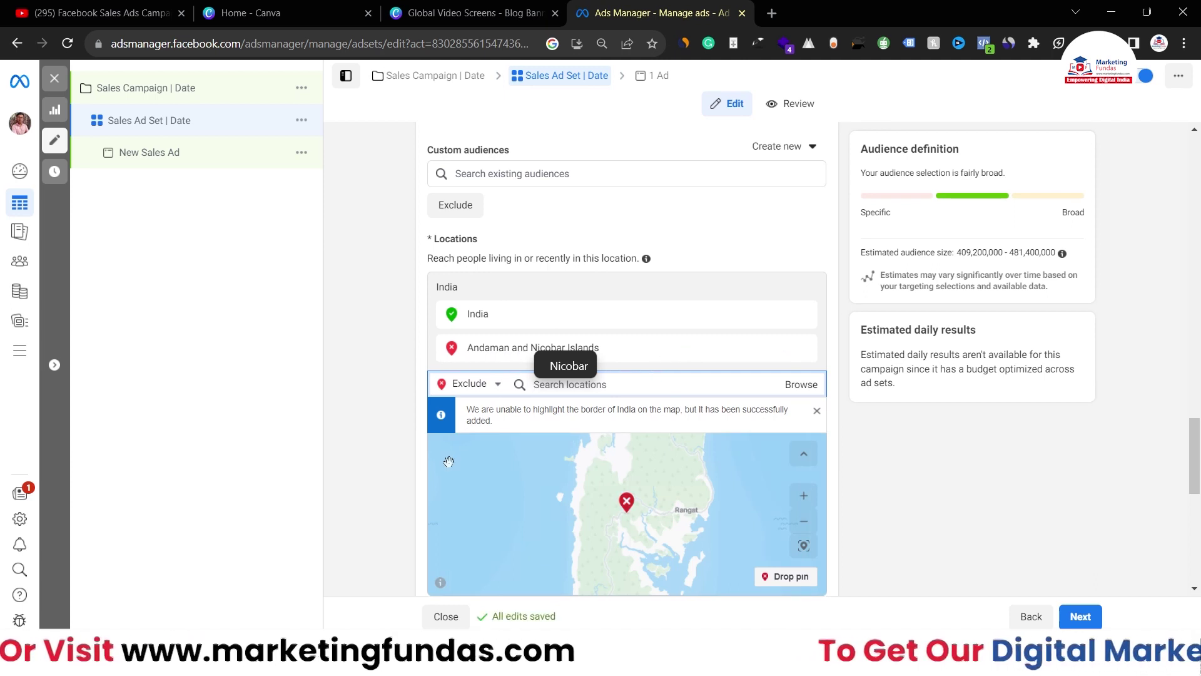
Step: Bring up the Add locations in bulk window
scroll(445, 453, down, 5)
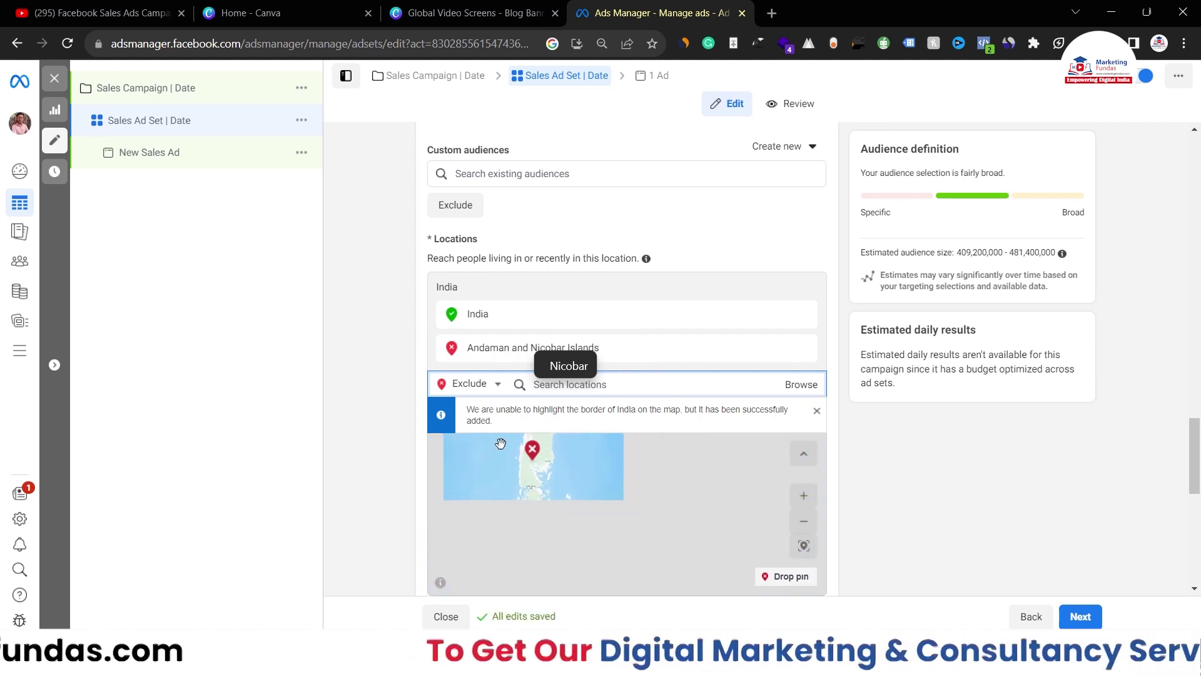
scroll(419, 474, down, 3)
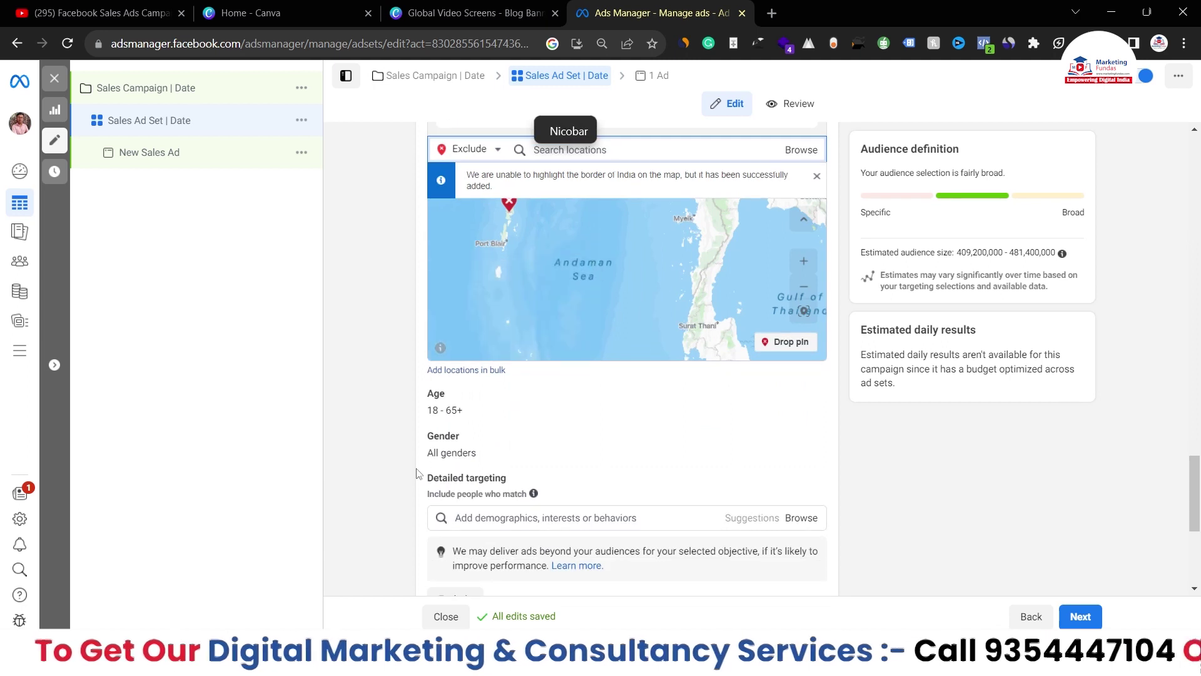
scroll(453, 416, down, 2)
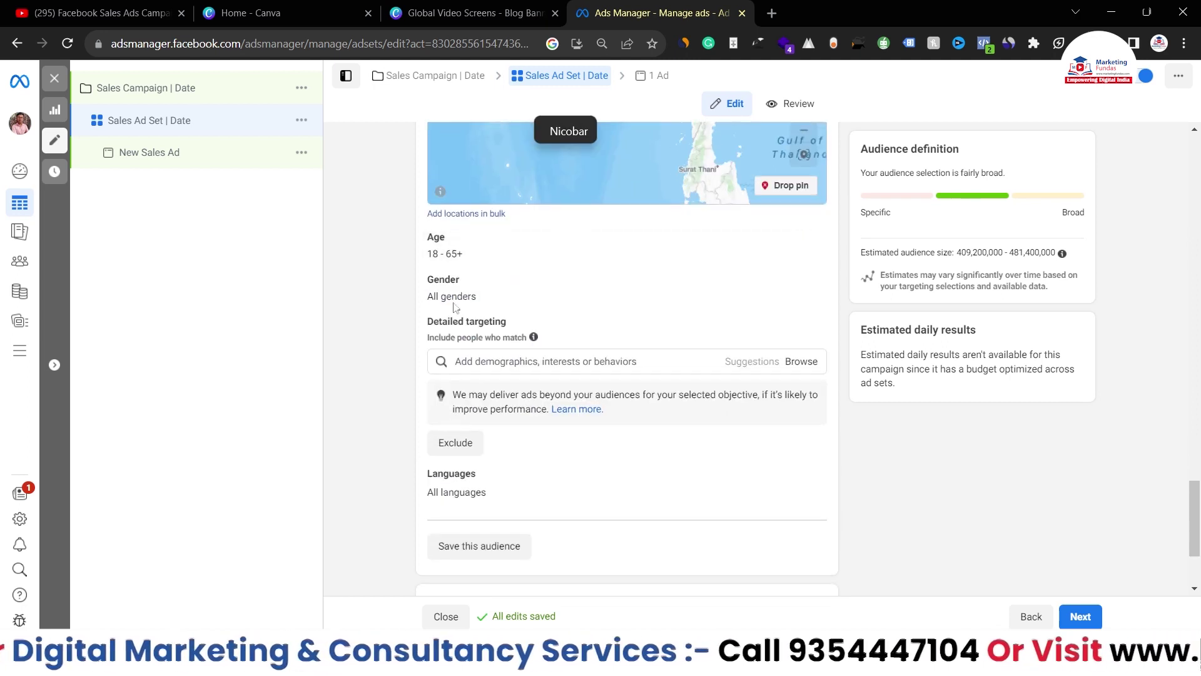
click(435, 215)
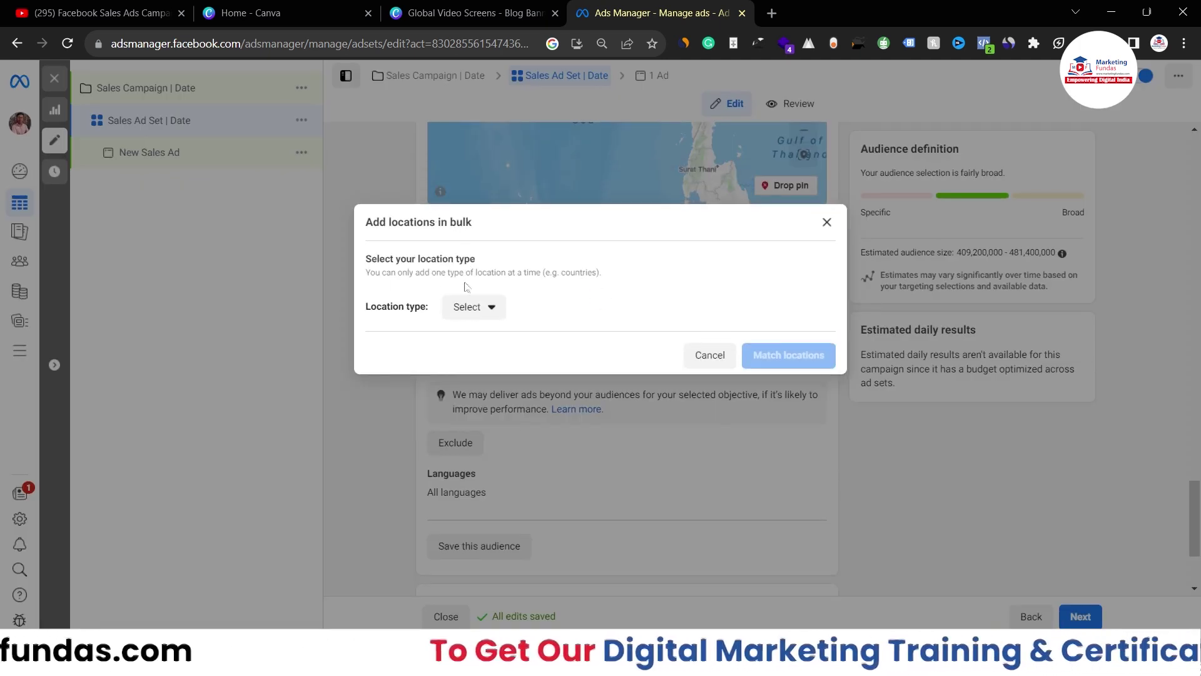
click(470, 306)
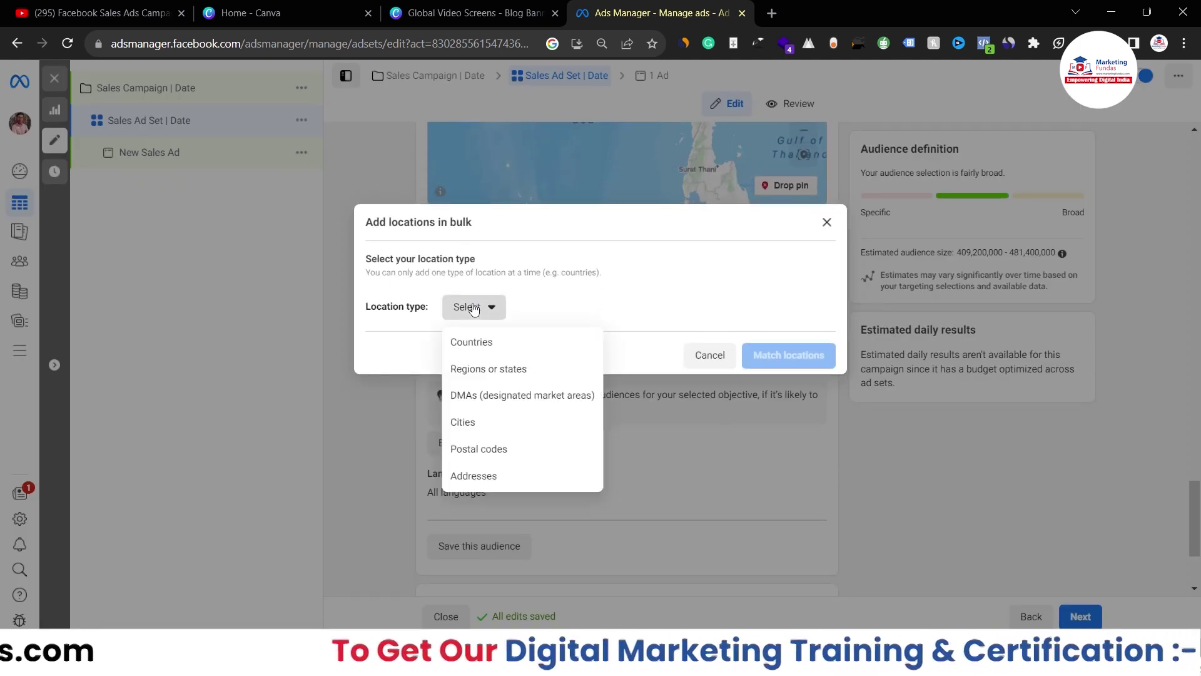
click(491, 368)
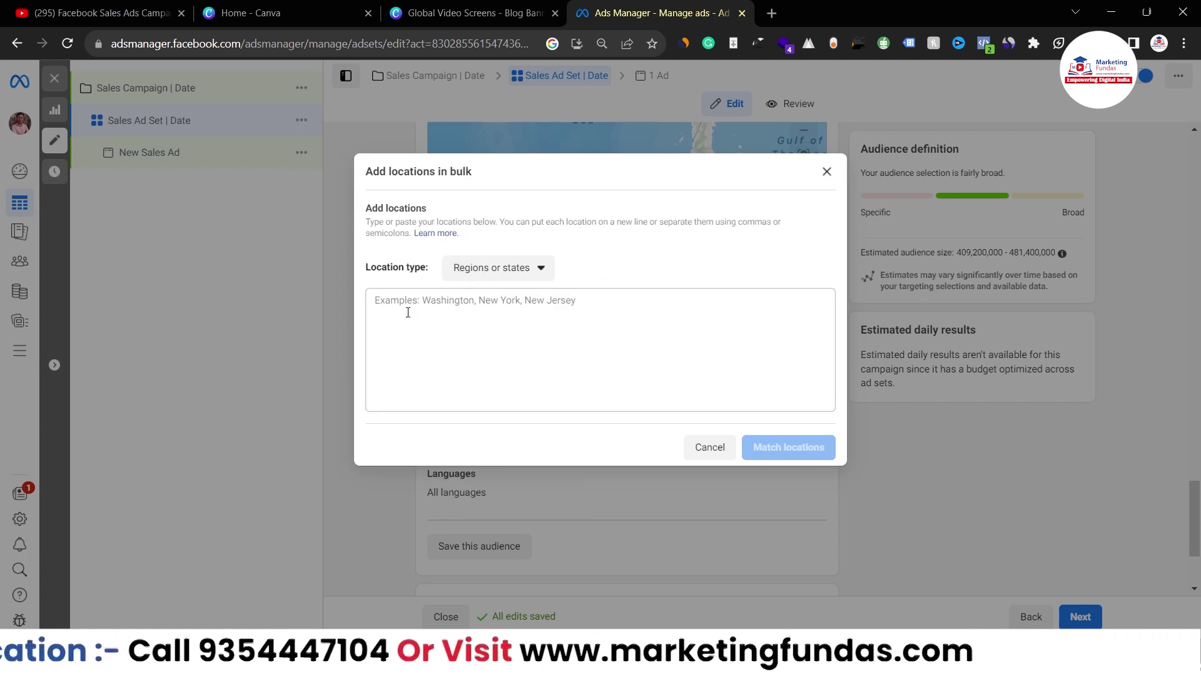
click(378, 304)
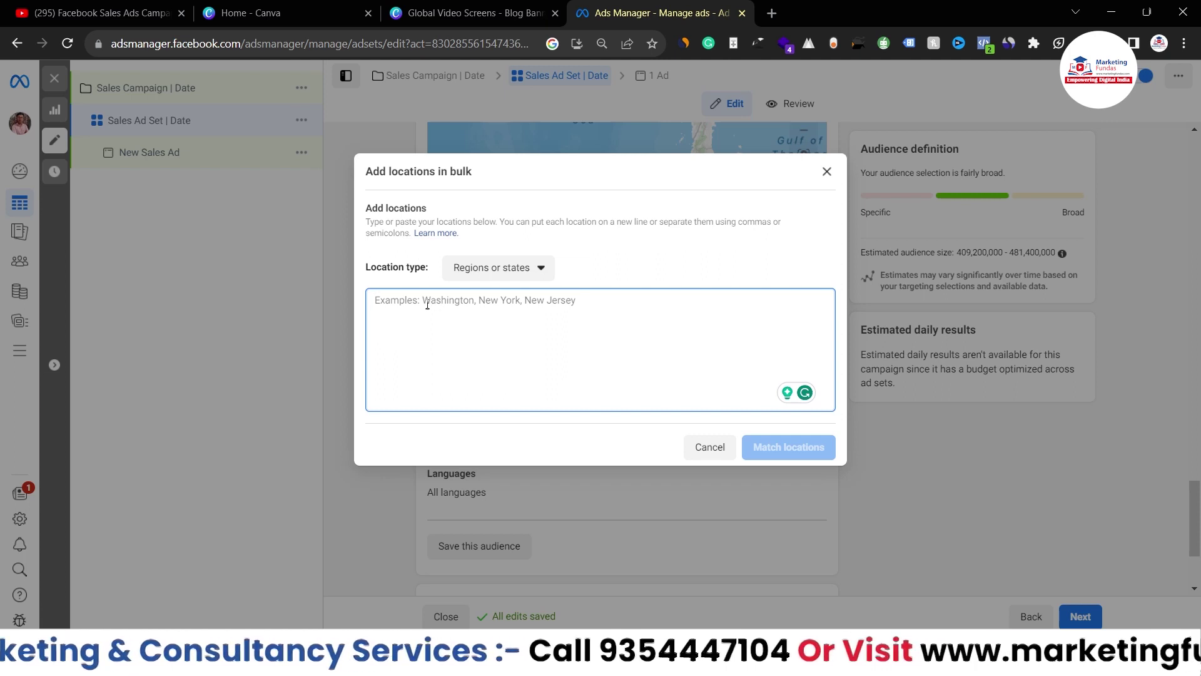
click(826, 171)
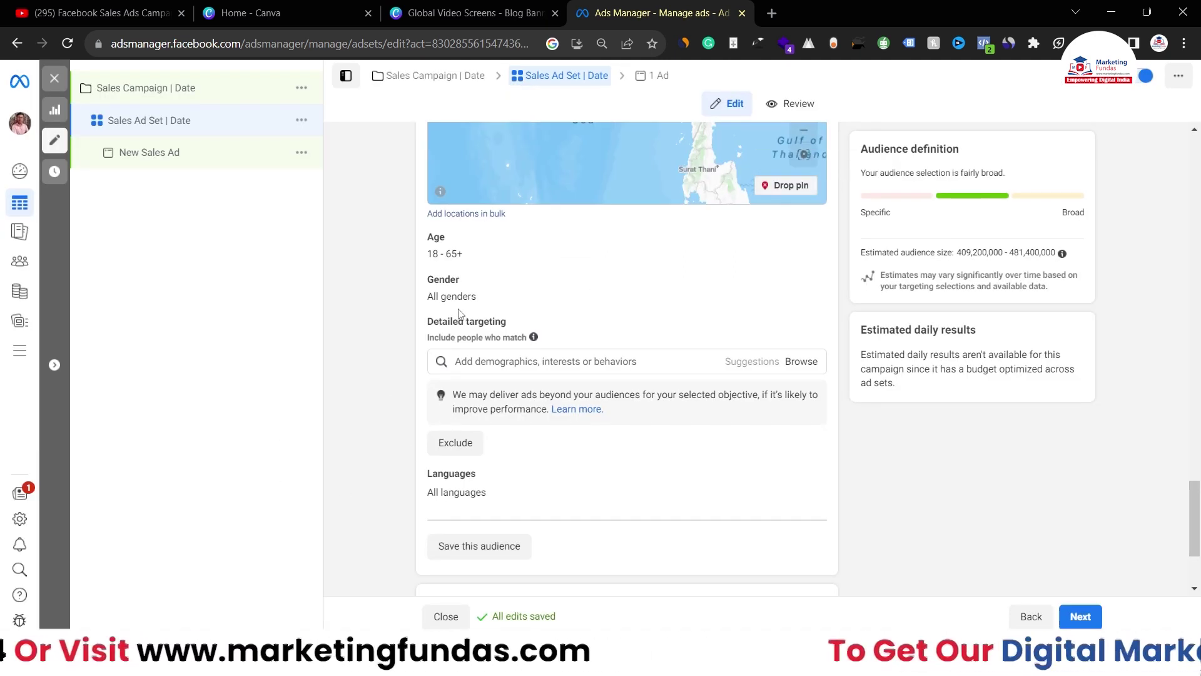
Step: Open the Age row for editing, showing the 18 to 65+ range
scroll(425, 322, up, 1)
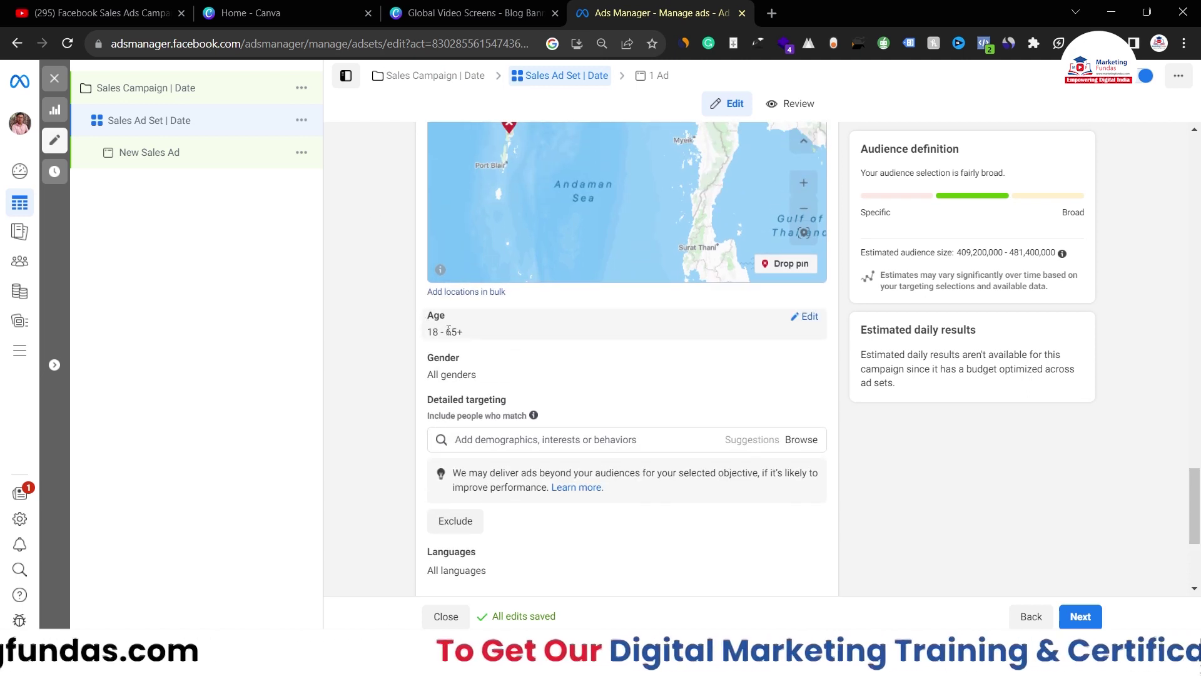
click(809, 317)
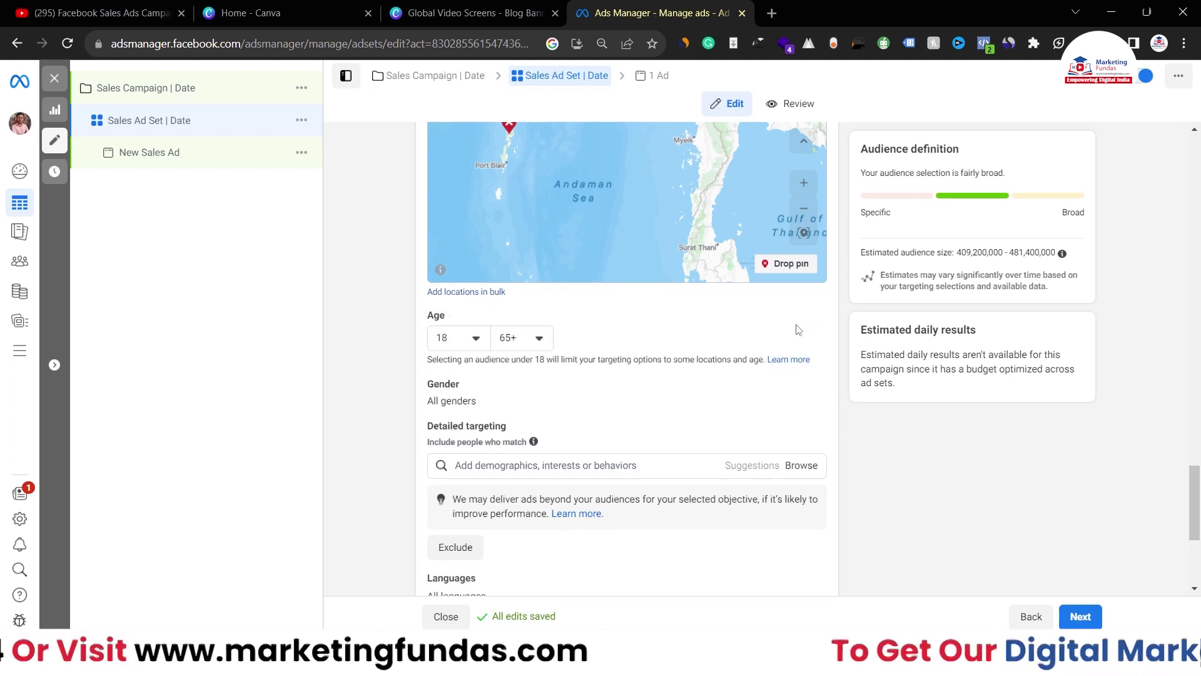
Step: Load offerbazaar.store in a new tab, open Groceries, and decline notifications with Not Now
click(772, 13)
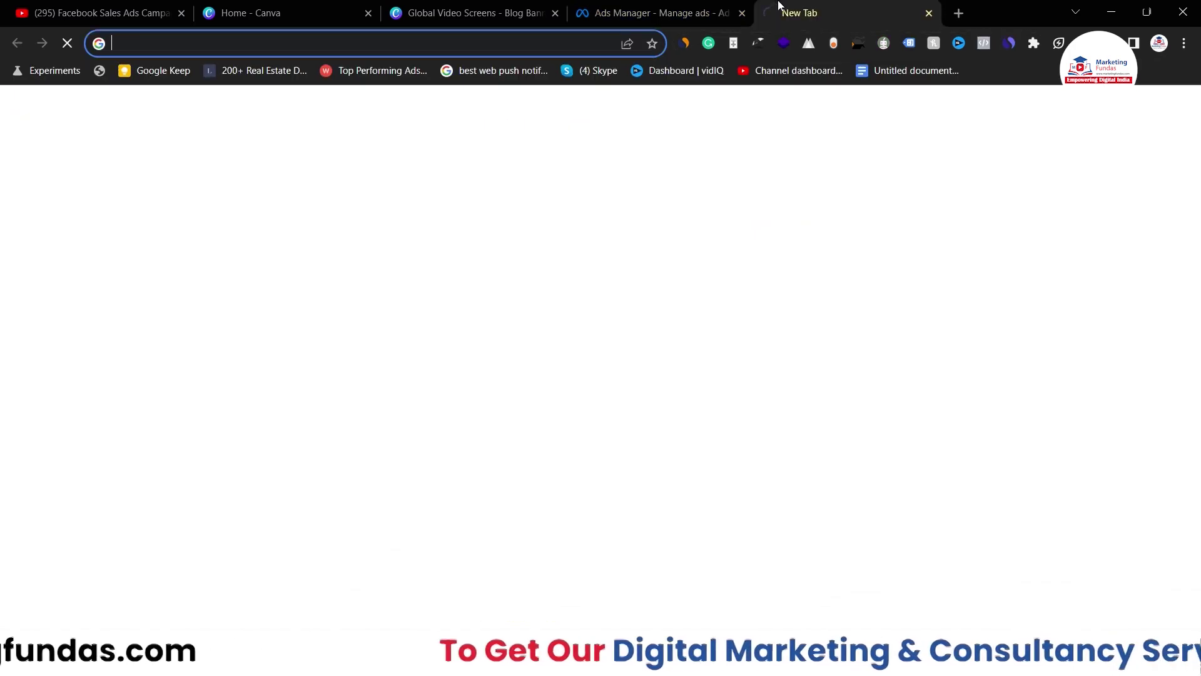
text(offerbazaar.store)
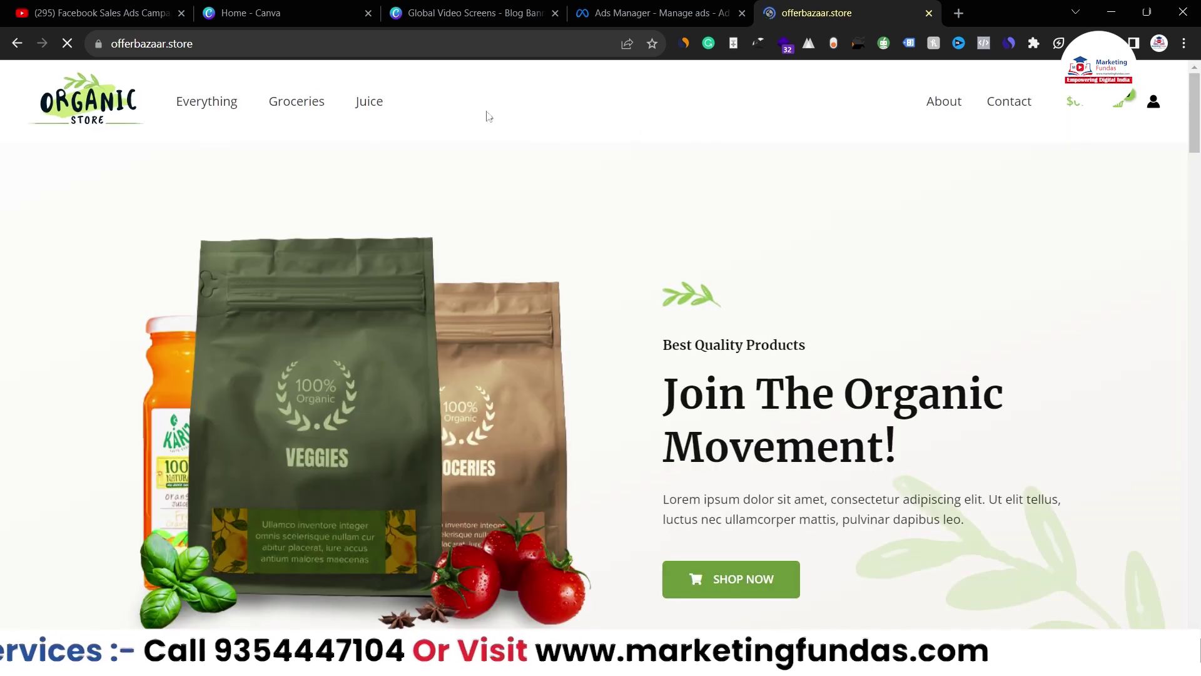
click(309, 103)
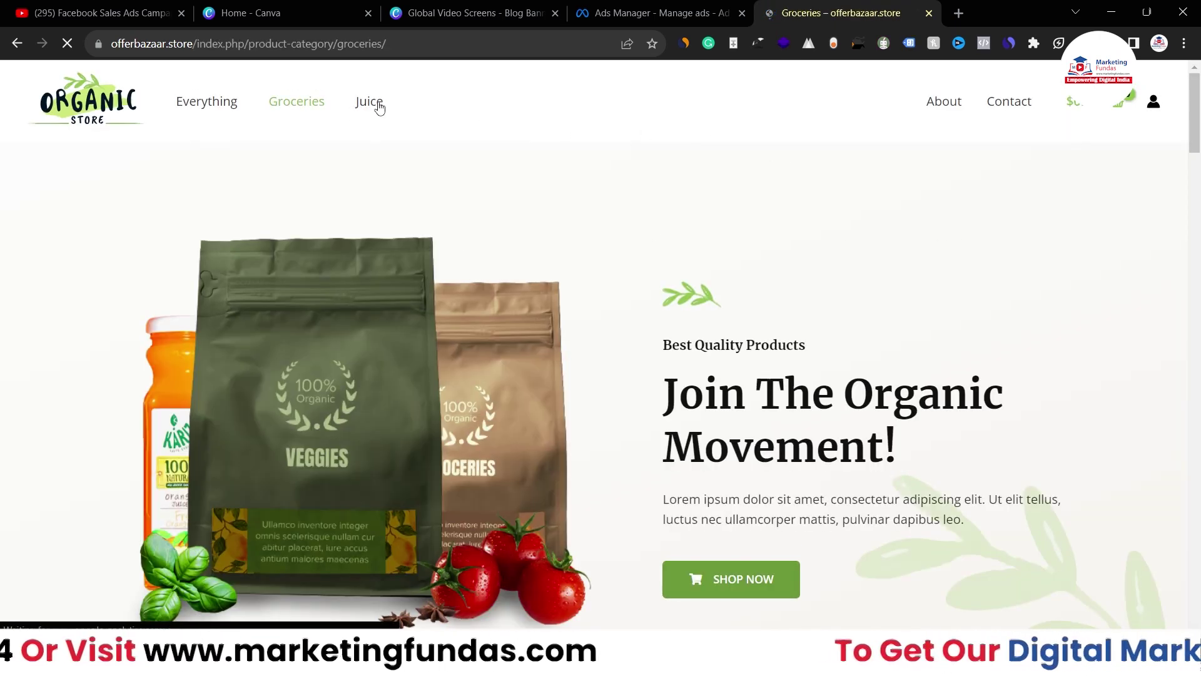
scroll(1199, 232, down, 6)
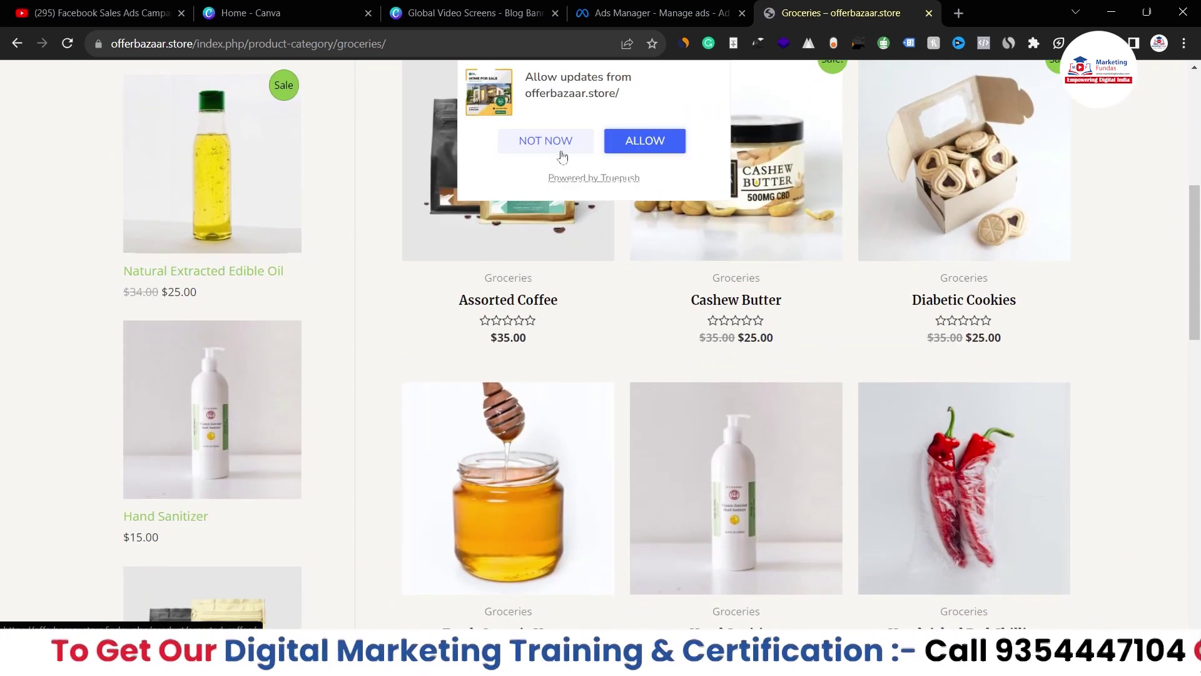
click(547, 141)
scroll(521, 255, up, 1)
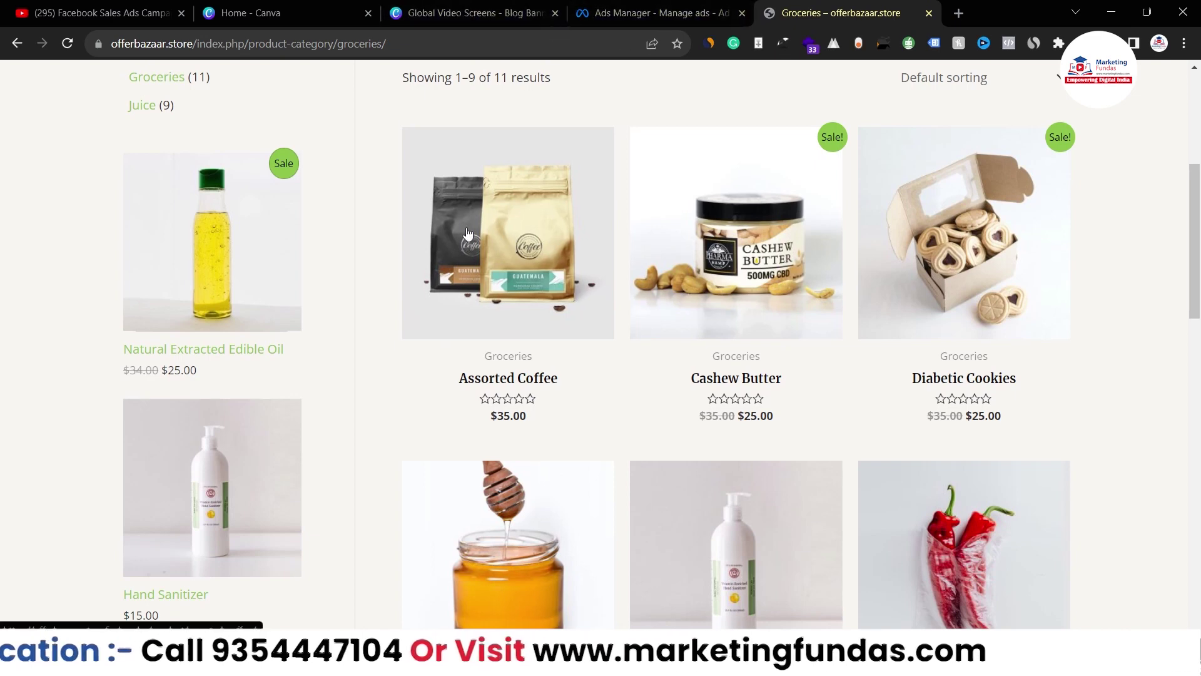
Step: Go back to the Ads Manager ad set audience tab
click(616, 13)
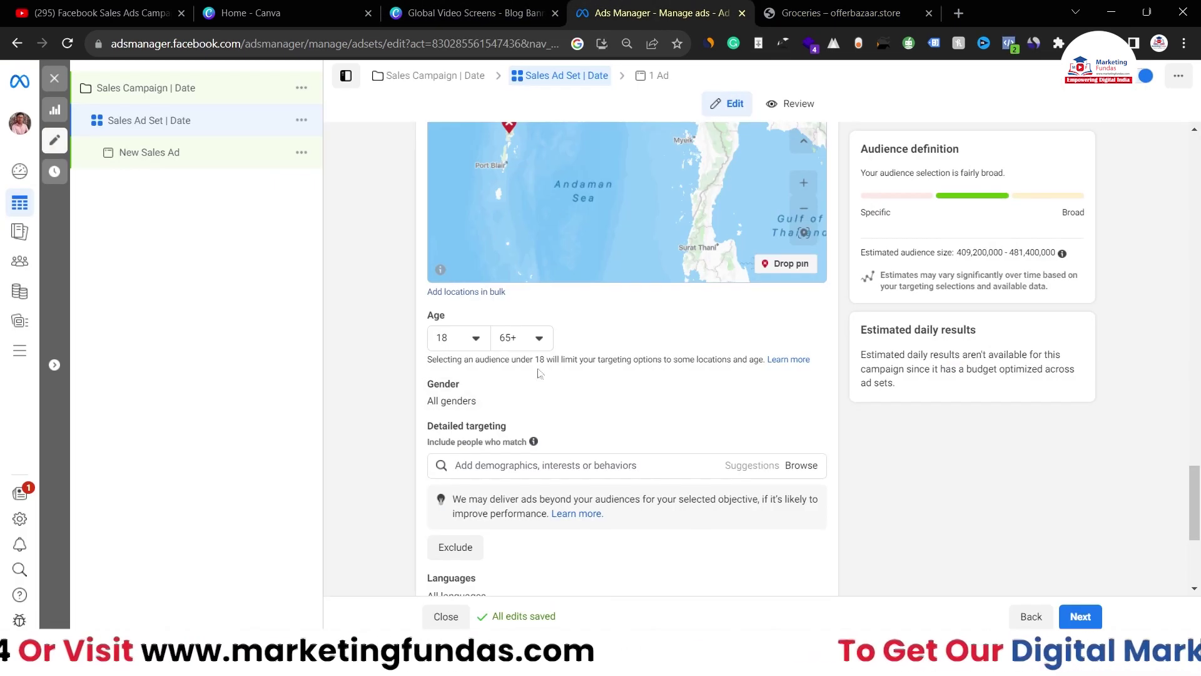
click(824, 16)
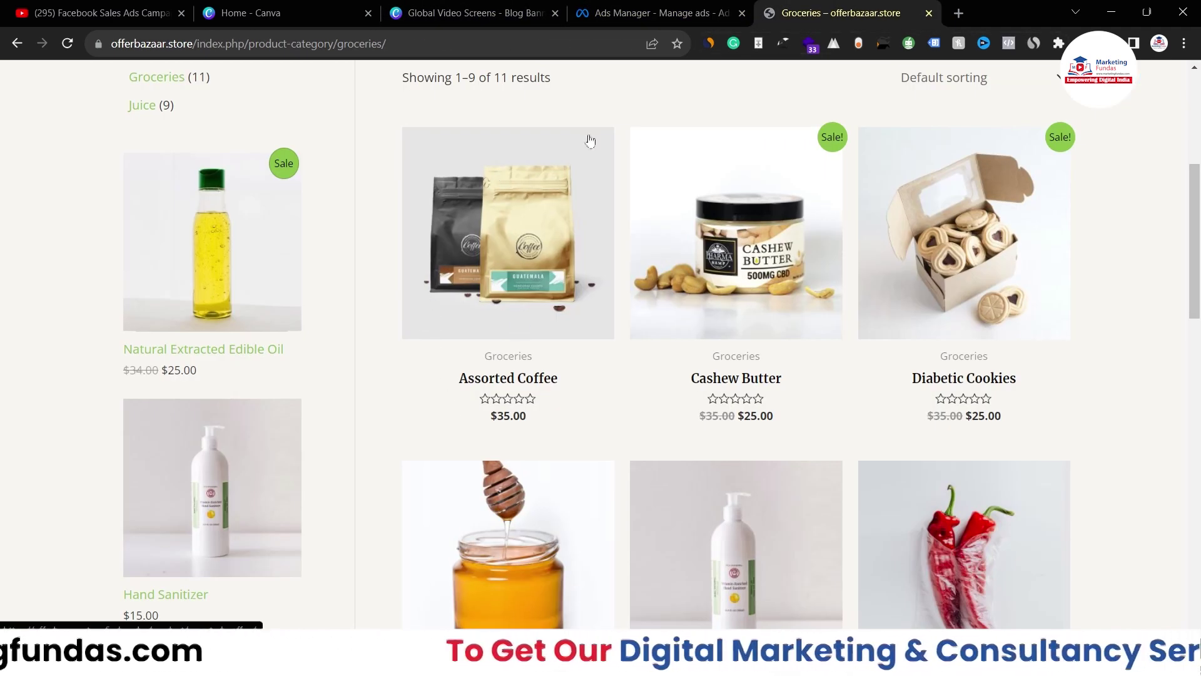
click(597, 14)
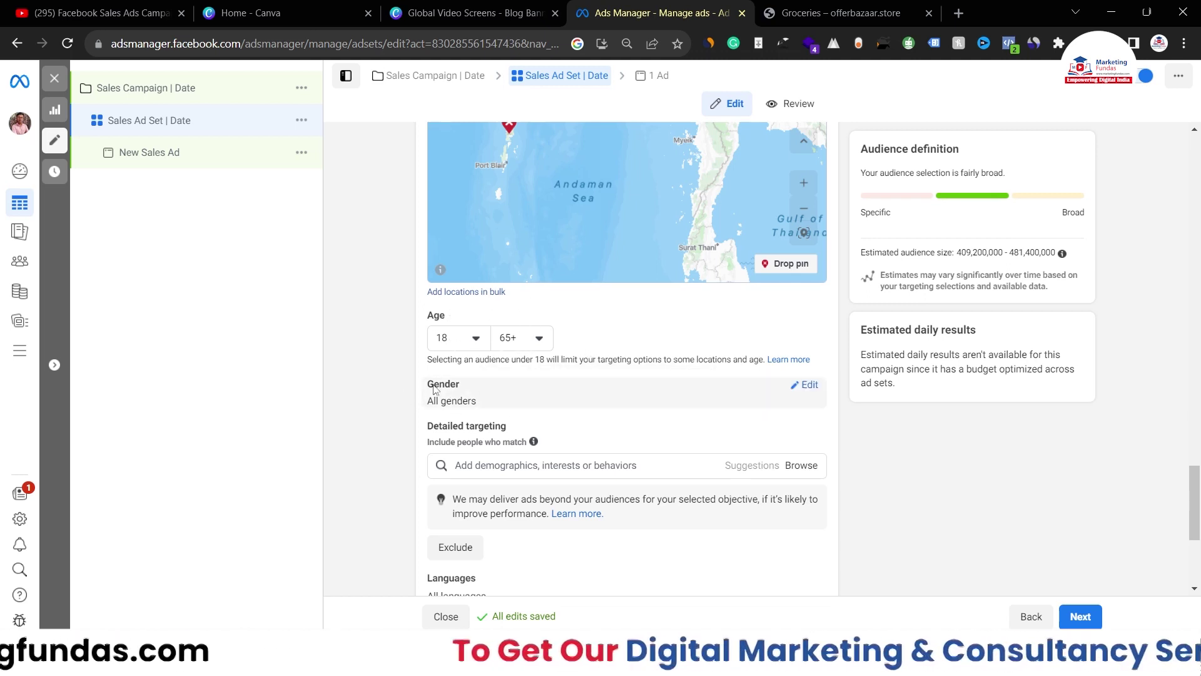
Step: Open the Gender row for editing, keeping All genders selected
click(807, 385)
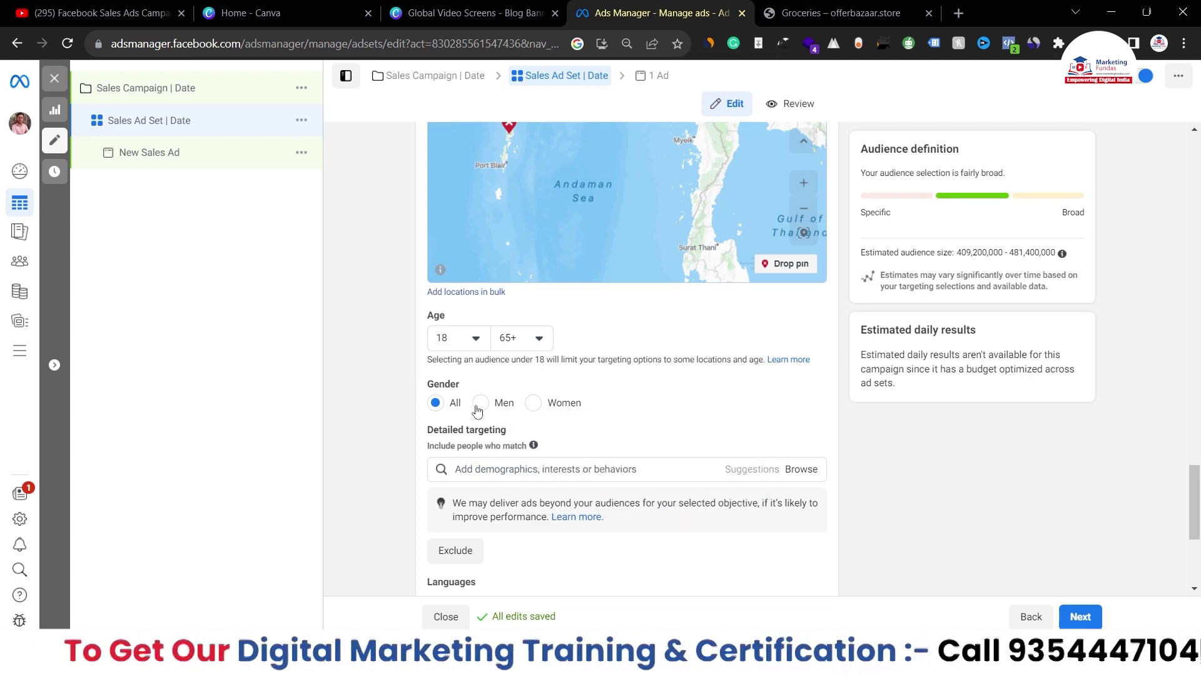
scroll(566, 419, down, 2)
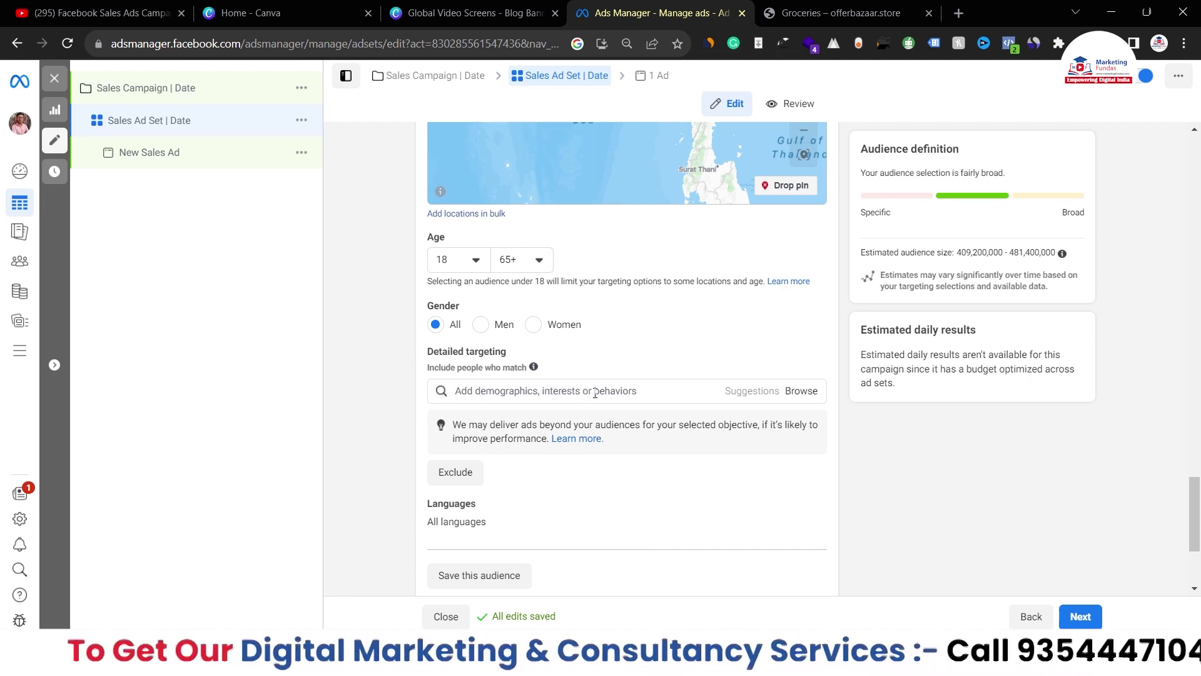
Step: Browse detailed targeting and expand, then collapse, Demographics > Education > Education level
click(803, 392)
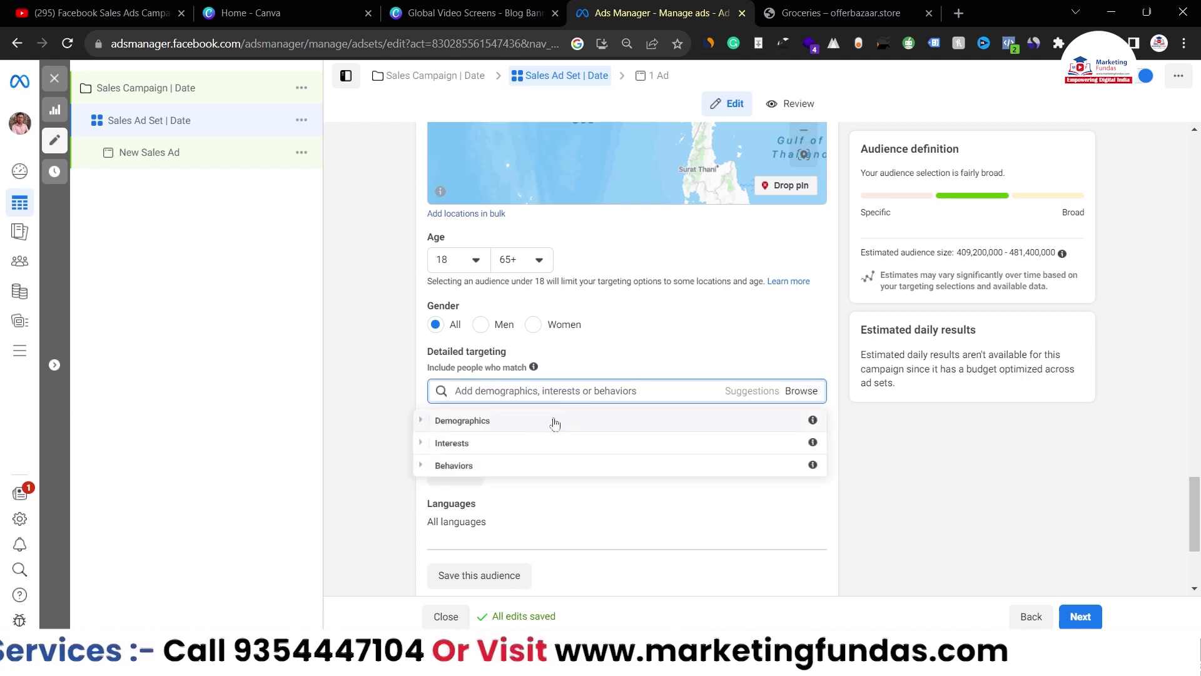
click(419, 421)
click(431, 445)
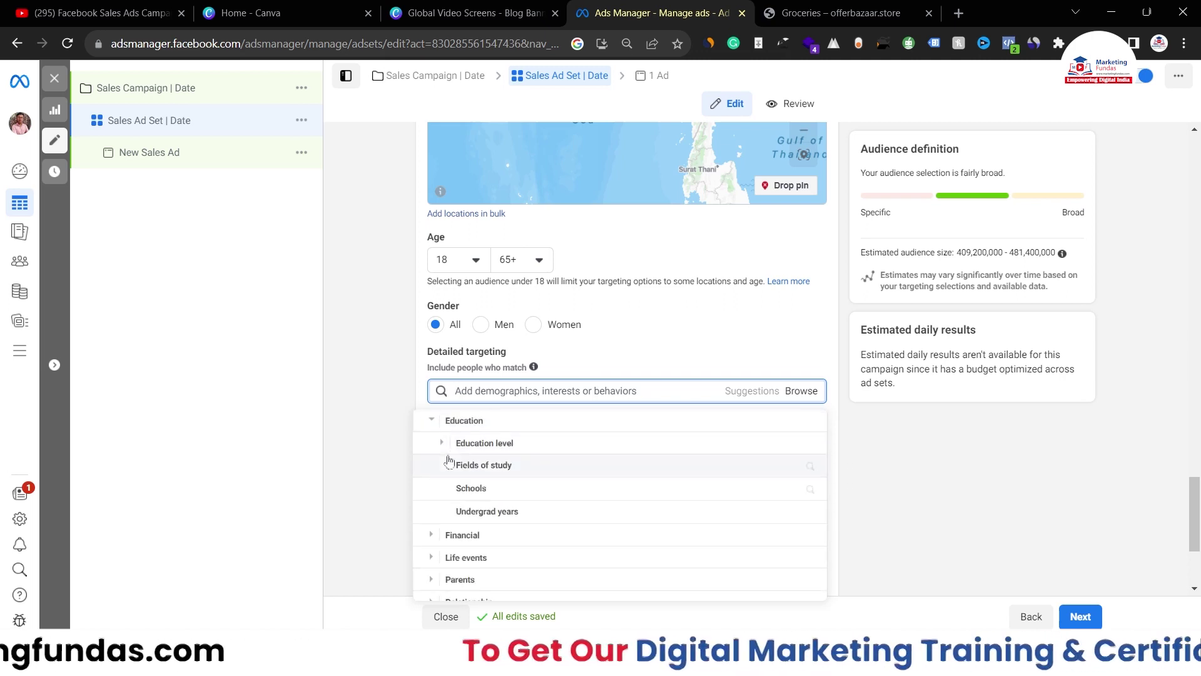
scroll(440, 444, down, 1)
click(440, 444)
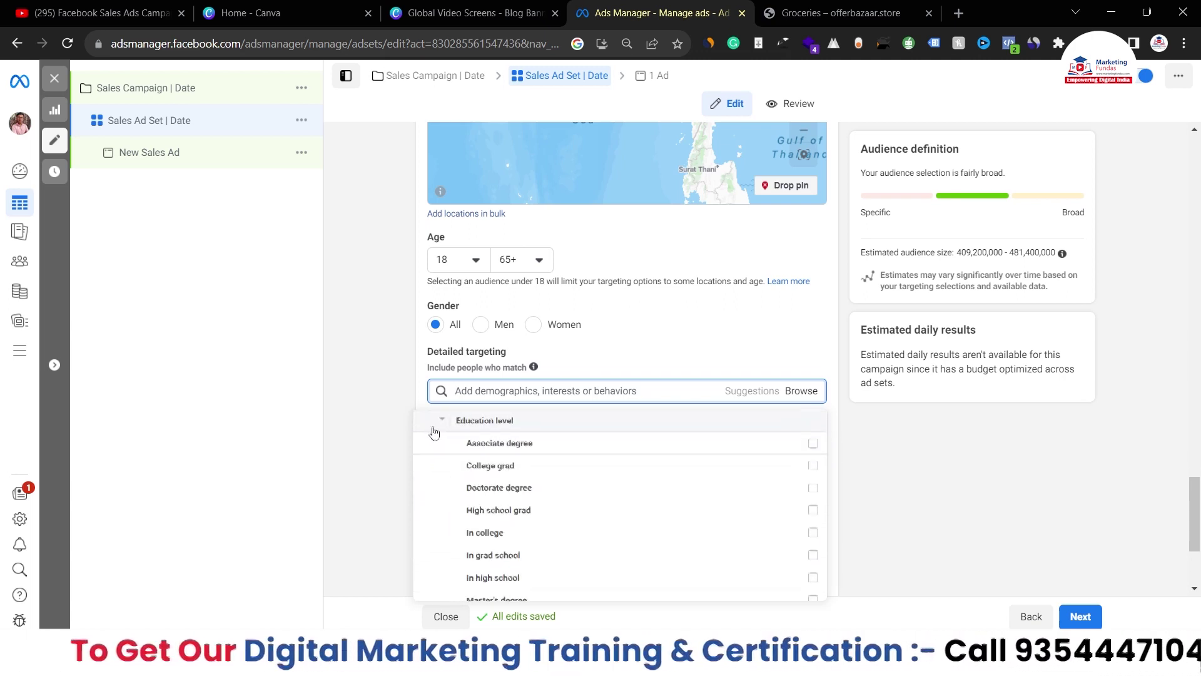
scroll(436, 448, up, 2)
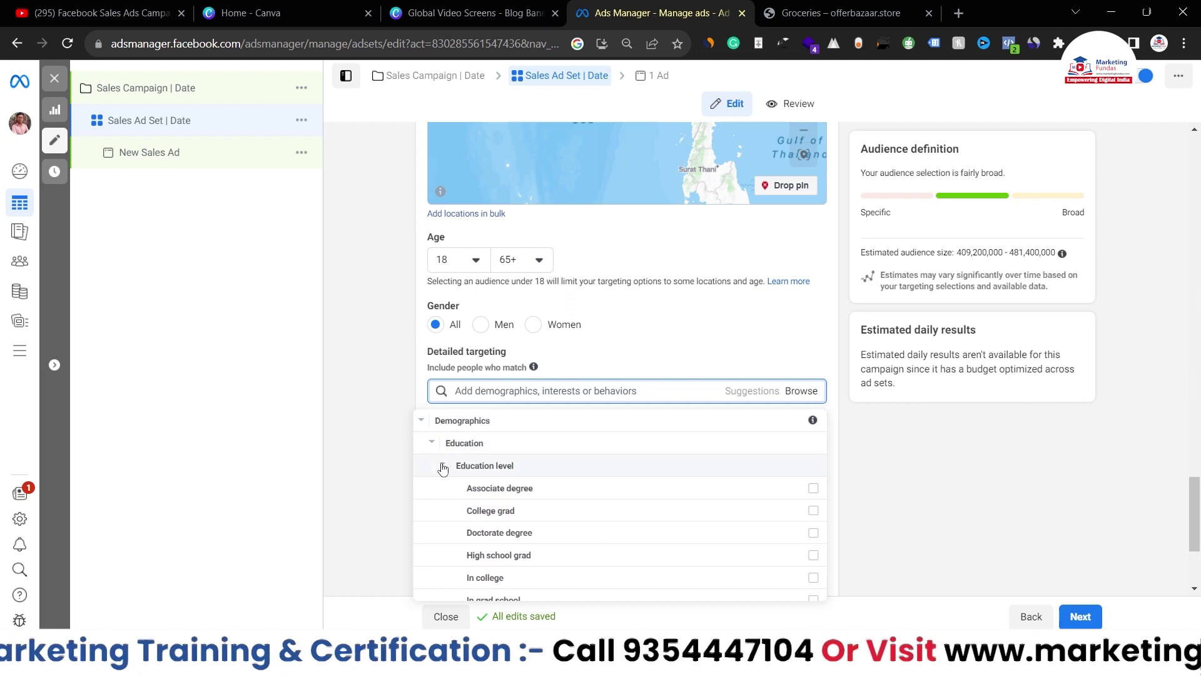
click(437, 464)
scroll(437, 448, down, 1)
click(429, 421)
scroll(425, 440, up, 1)
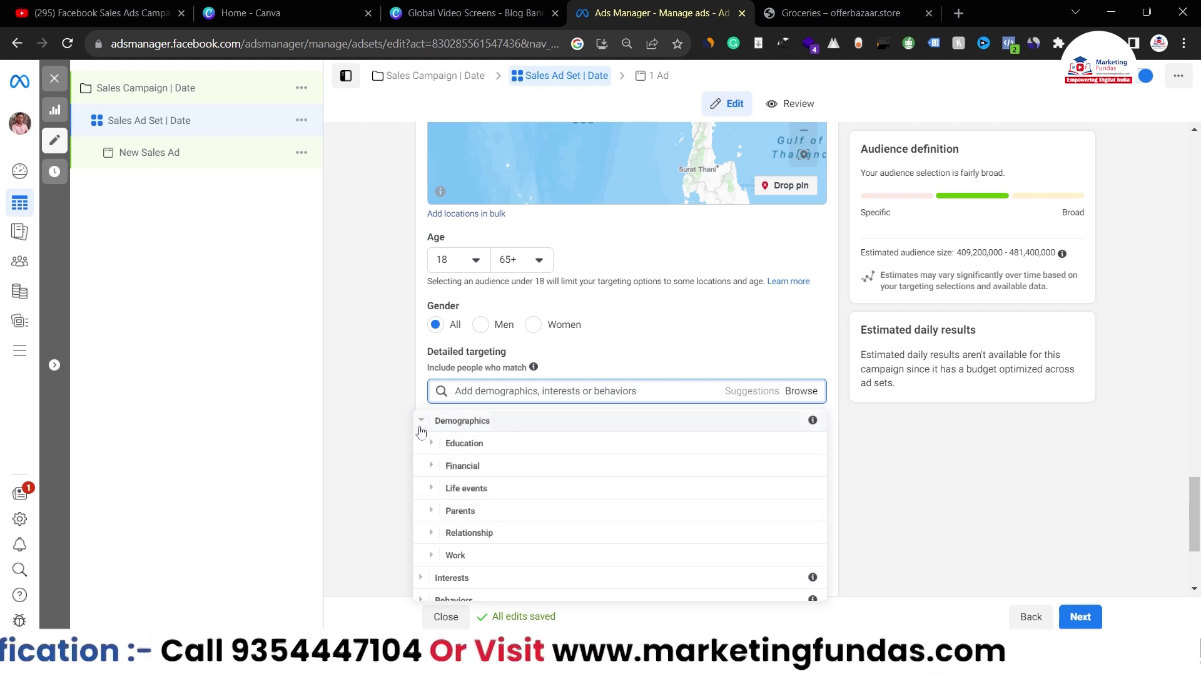
click(421, 422)
Step: Expand and collapse Interests > Business and industry in the browse list
click(427, 444)
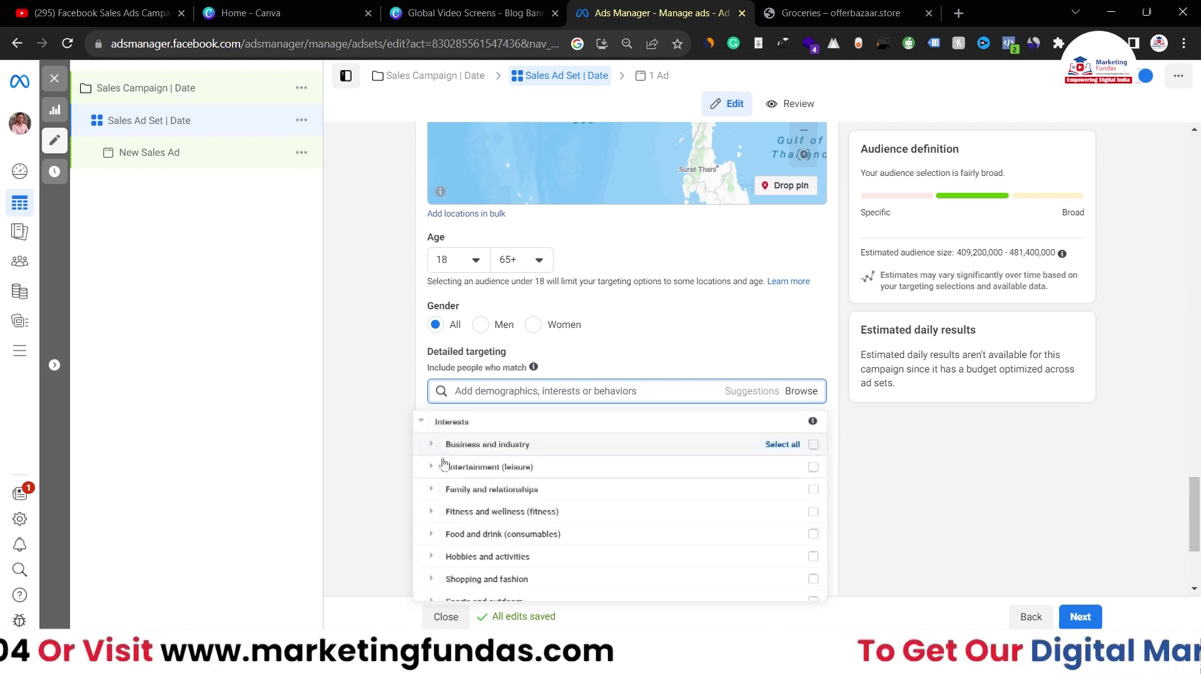
click(431, 445)
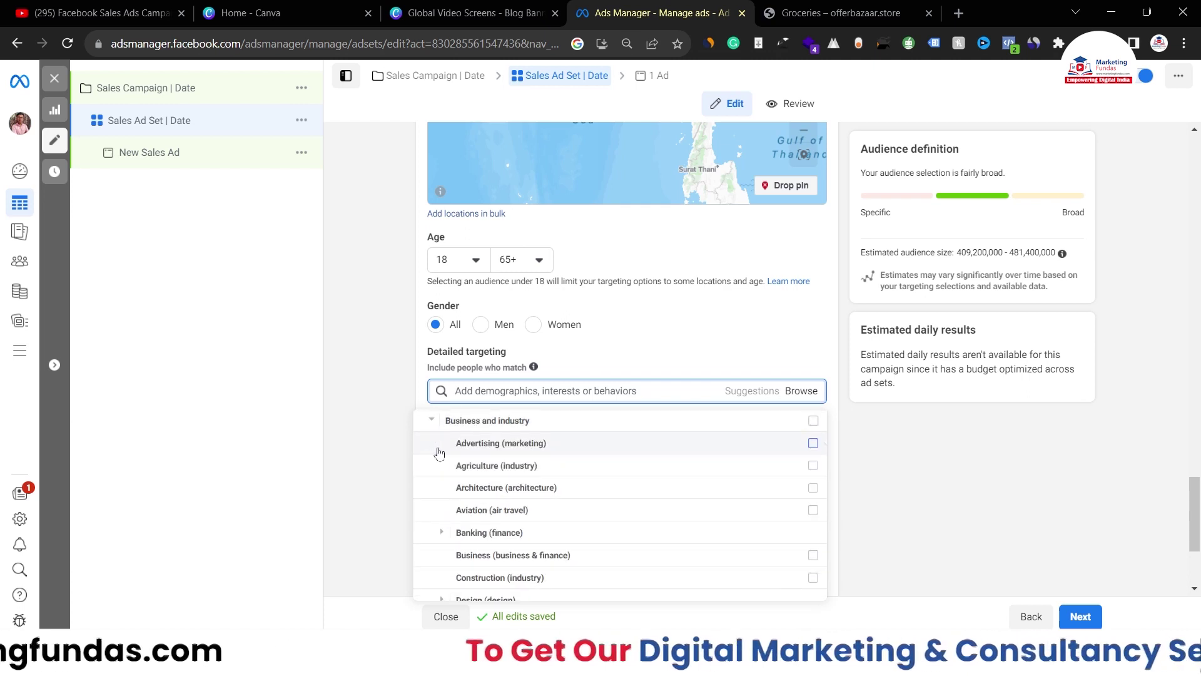
click(425, 420)
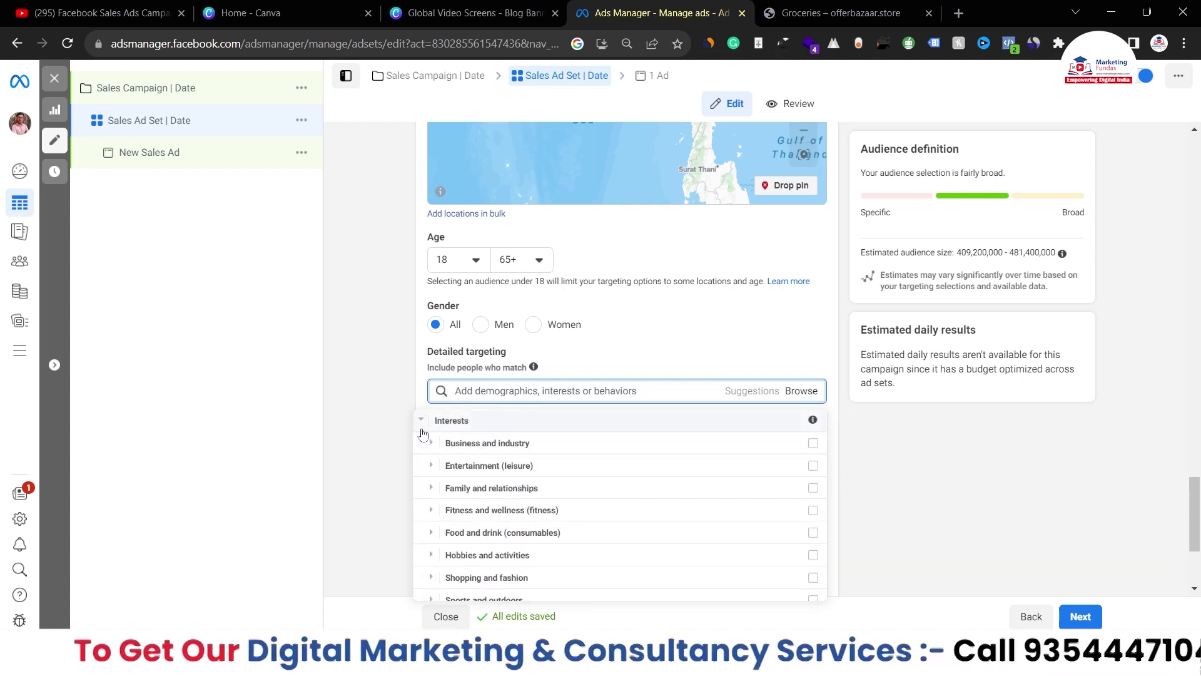
click(422, 428)
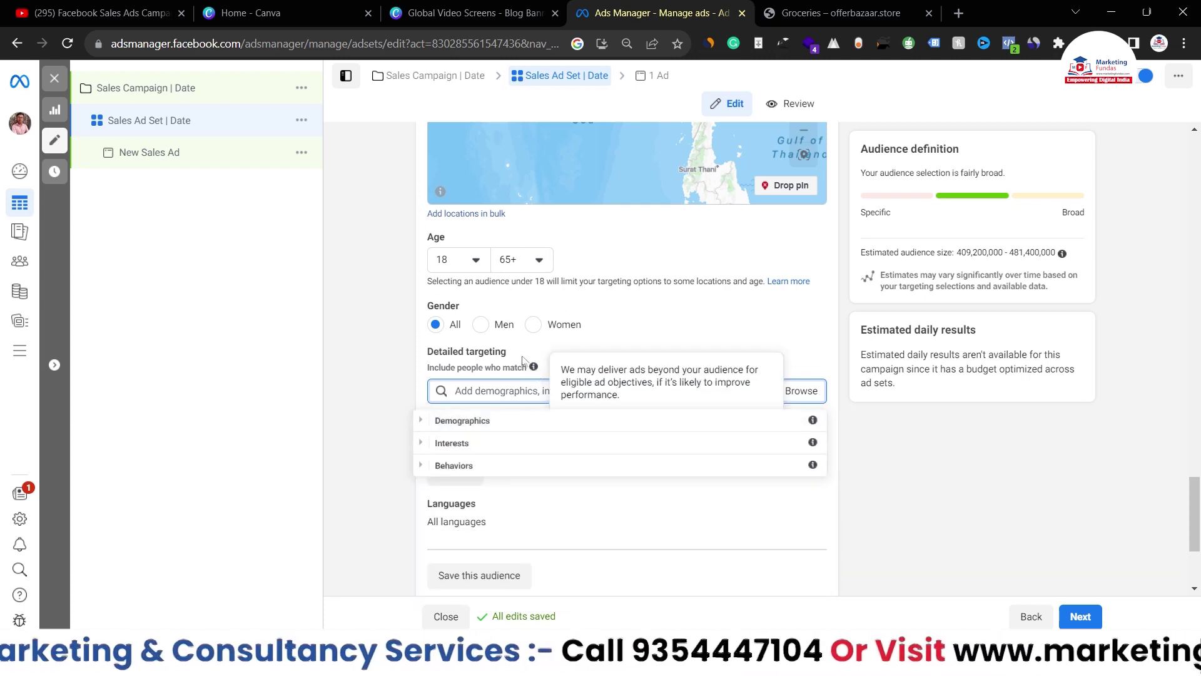